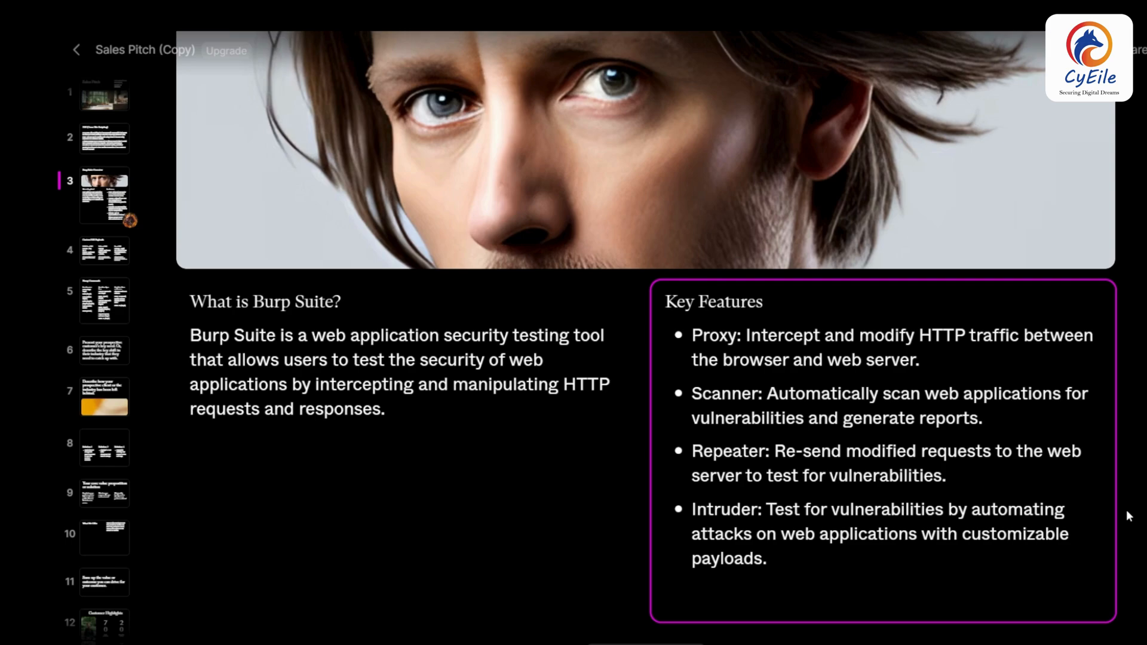
- Switch to the parrots virtual machine in VMware Workstation and open Firefox ESR there
key("alt+Tab")
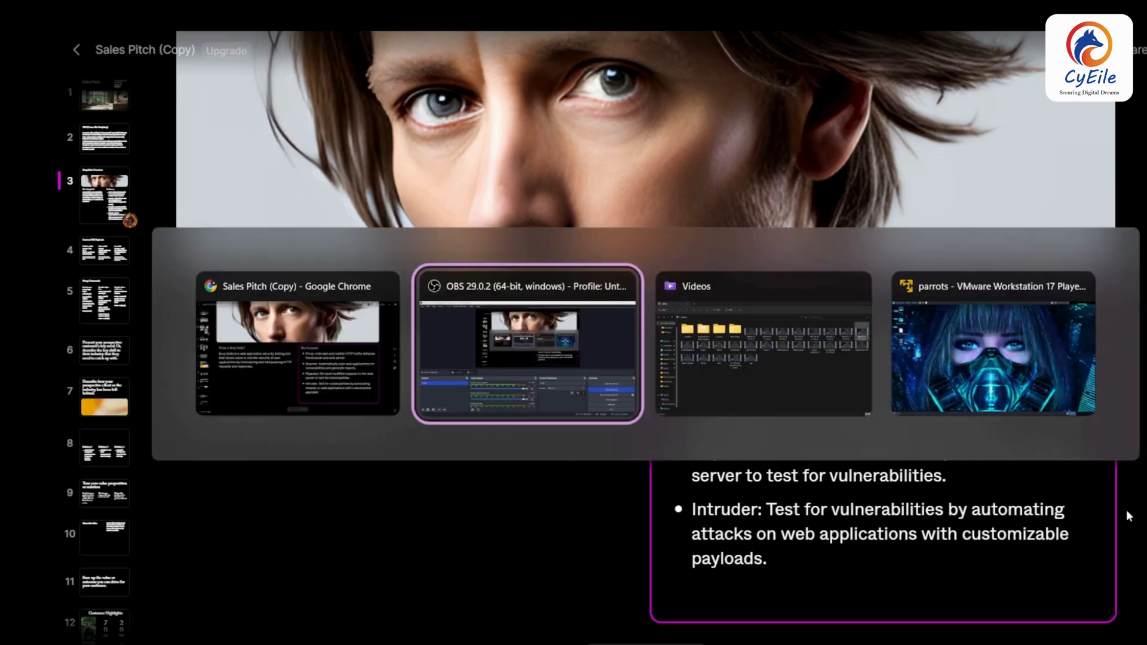
key("alt+Tab")
key("alt+Tab")
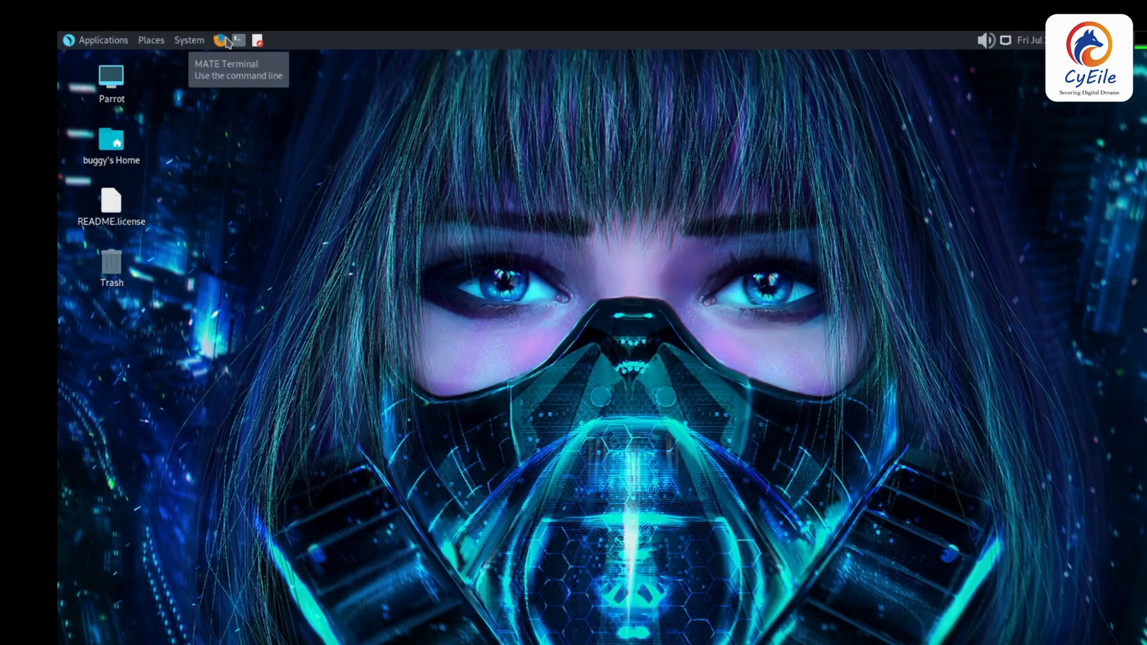
left_click(220, 40)
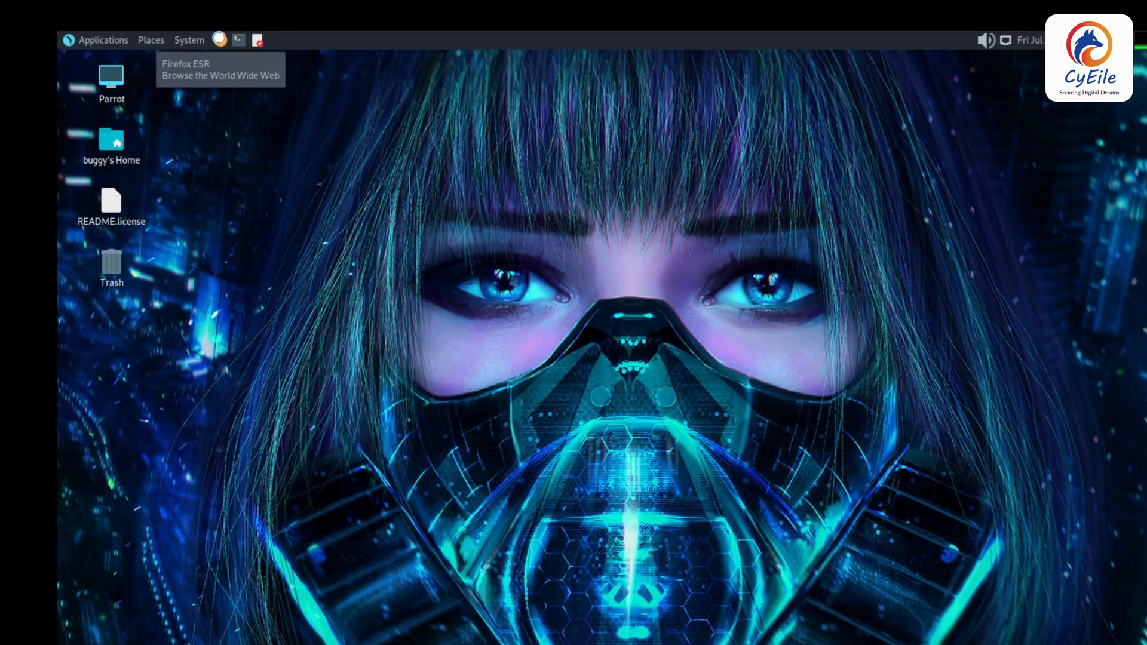
key("alt+Tab")
key("alt+Tab")
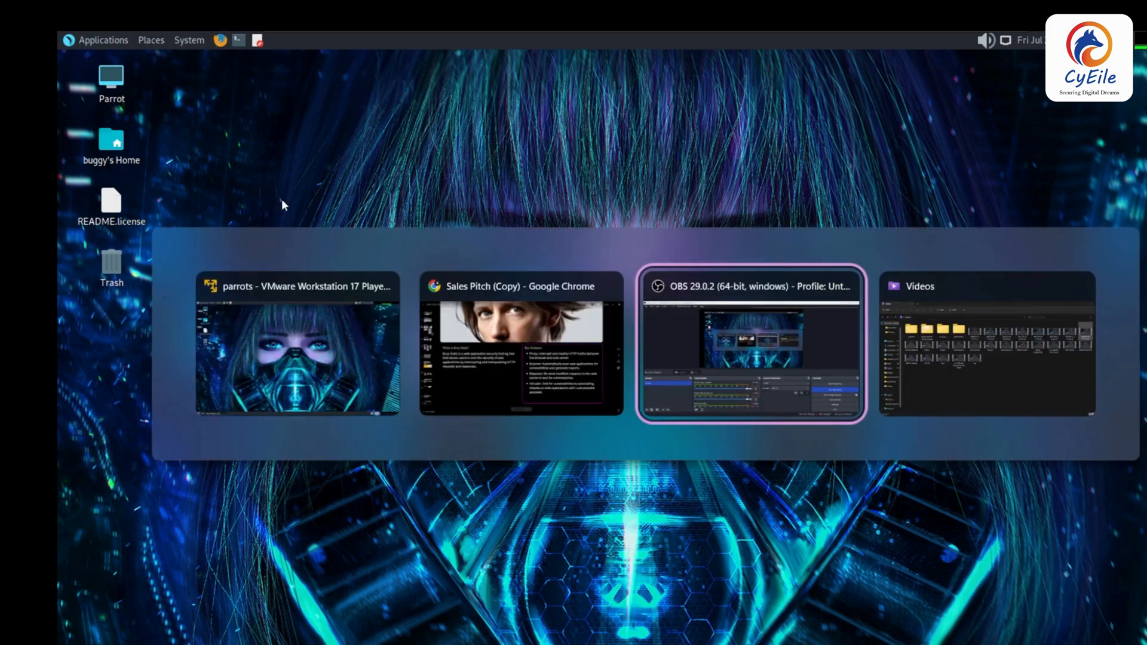
key("alt+Tab")
key("alt+Tab")
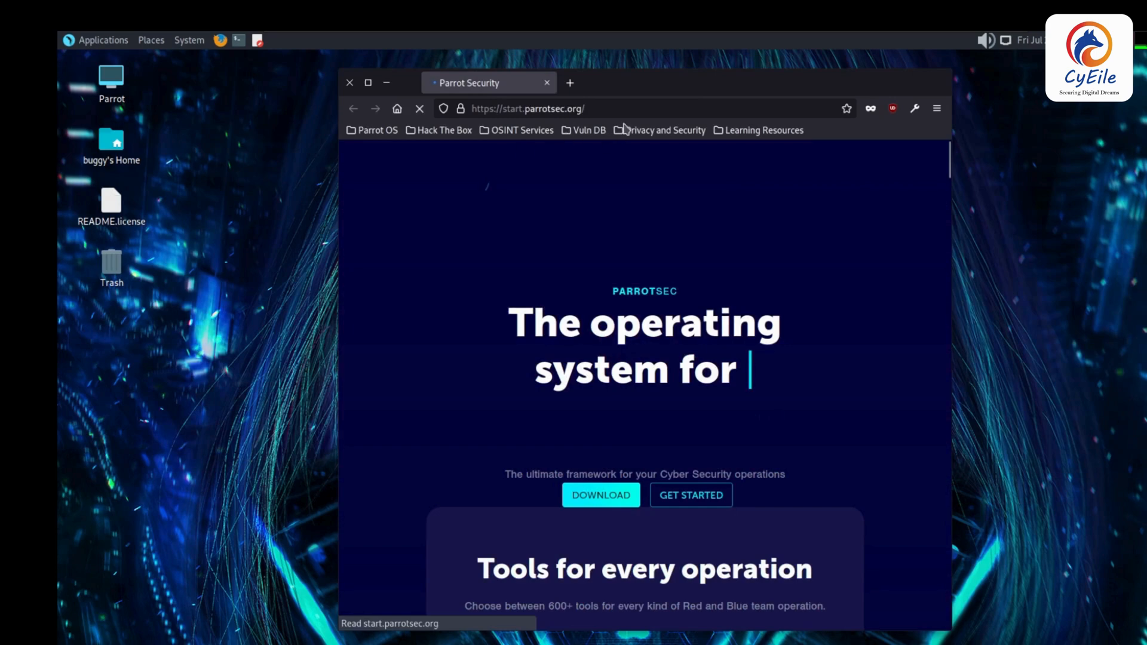
- Search the web for "burp suit pro crack"
left_click(619, 110)
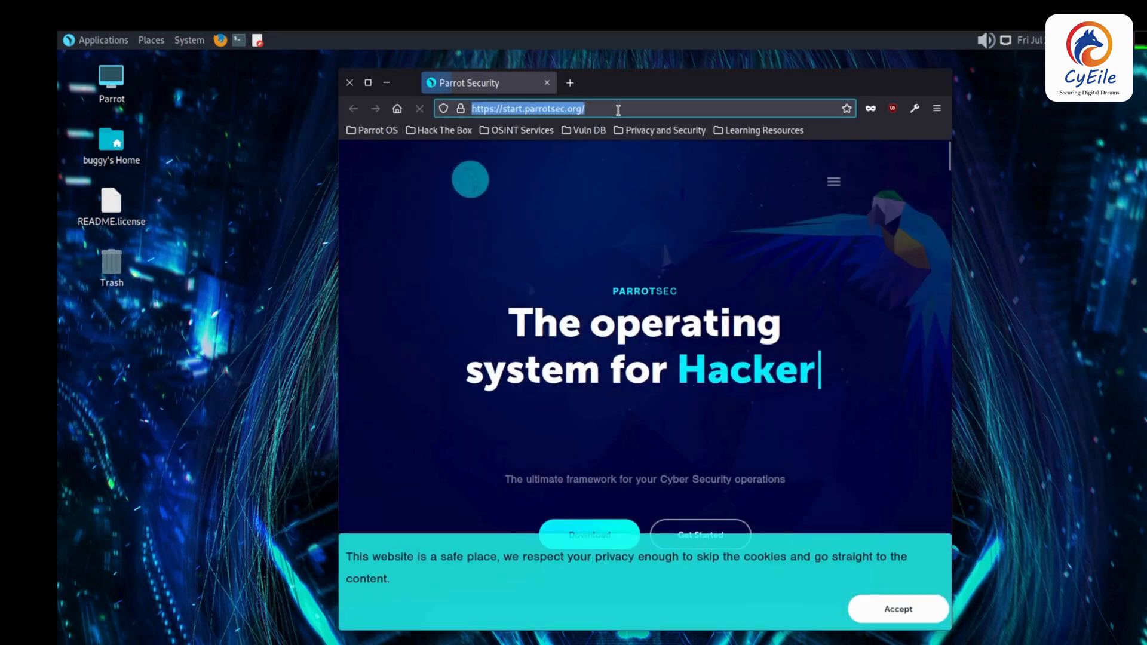
type("bur")
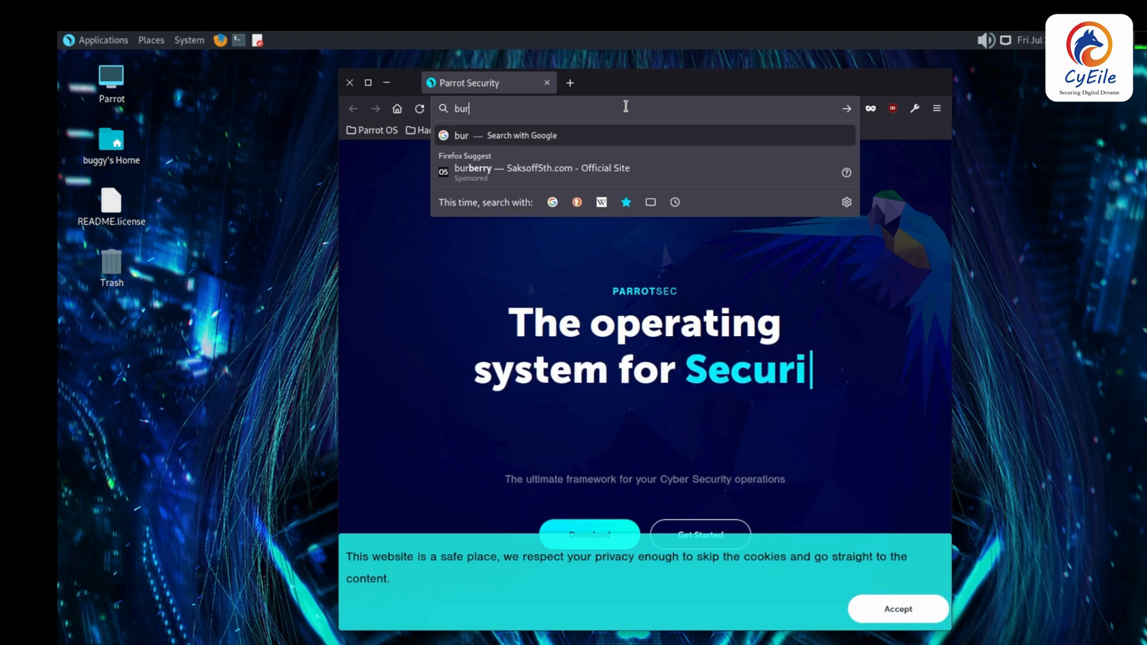
type("p suit")
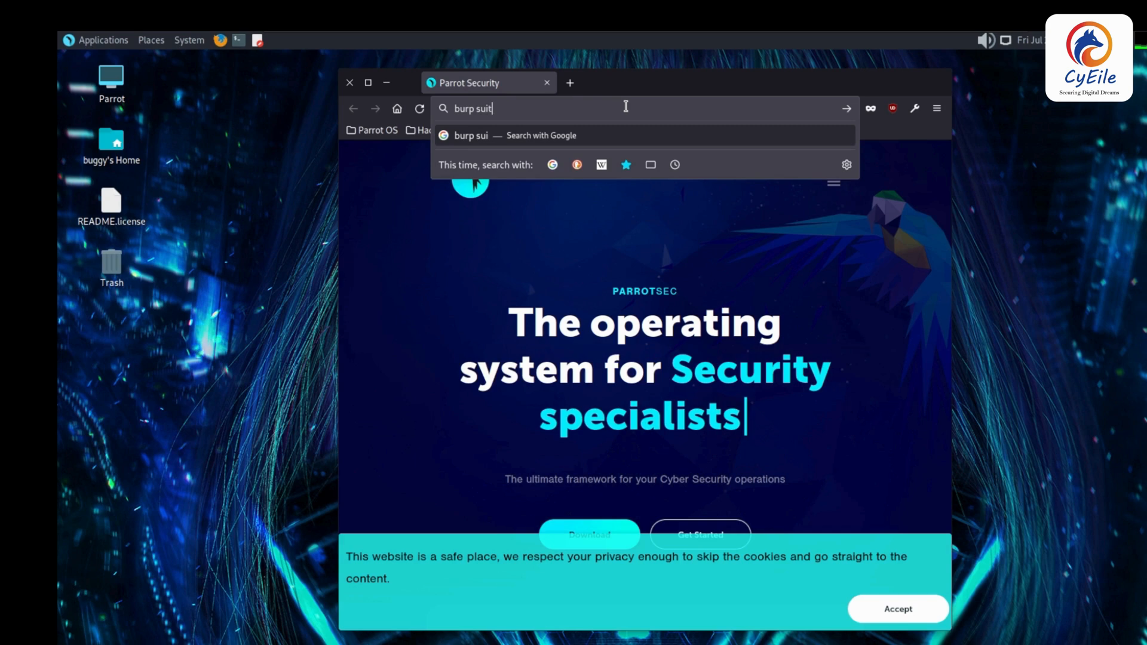
type("pro cr")
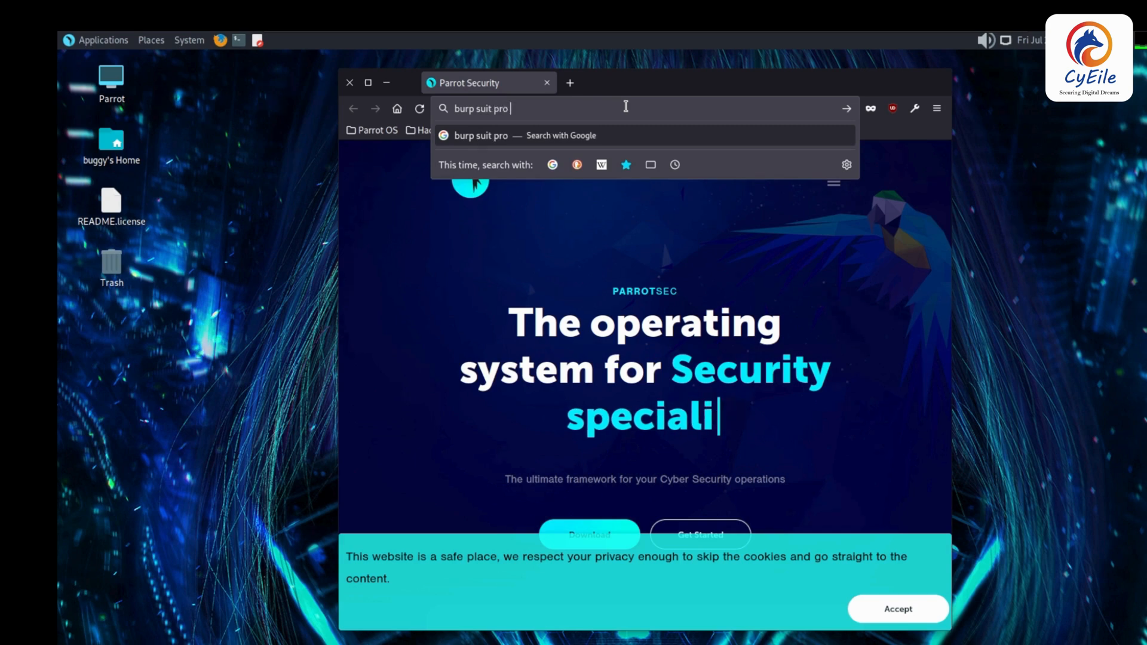
type("ack")
key("Return")
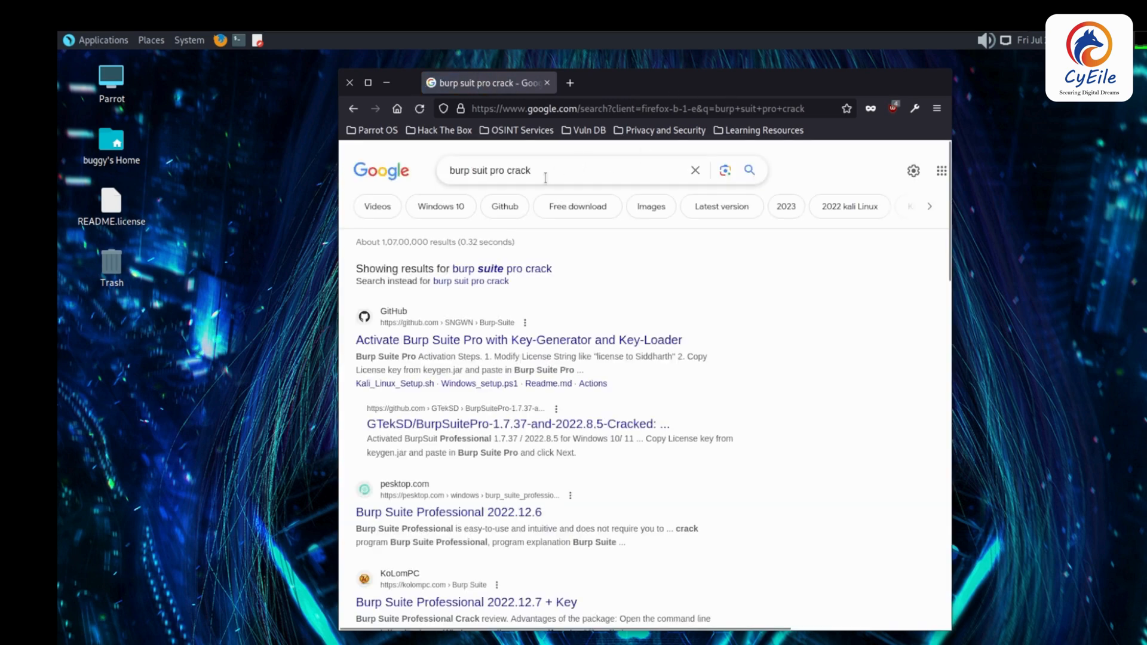
- Refine the search to "burp suit pro crack github" and open the SNGWN/Burp-Suite repository result
left_click(546, 175)
type("gi")
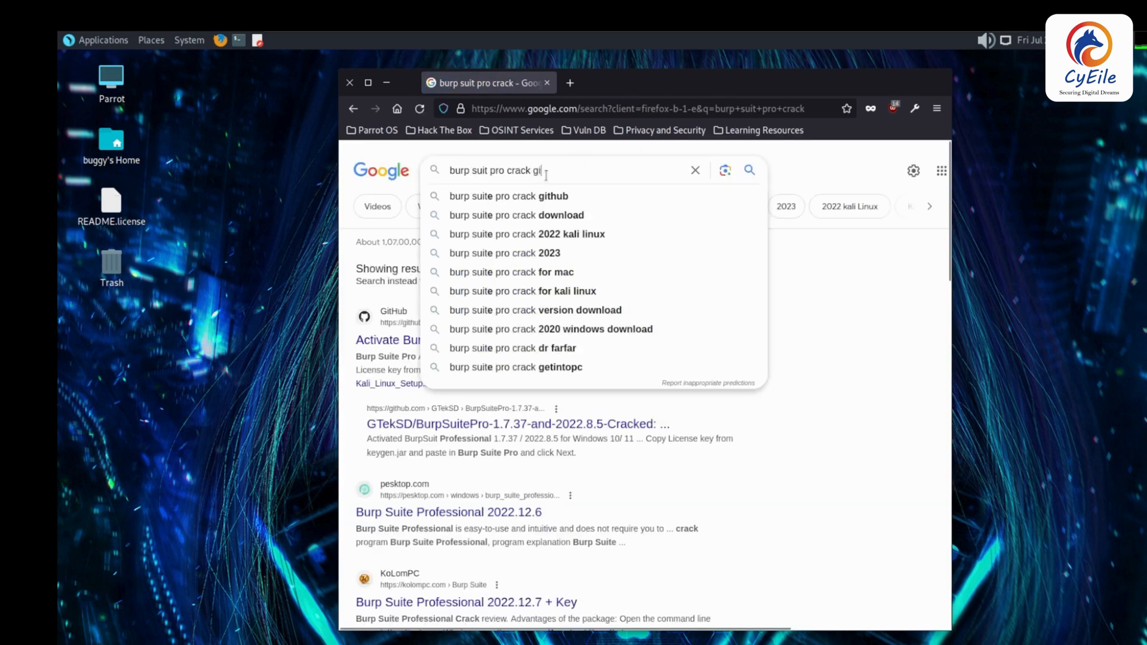
type("thub")
key("Return")
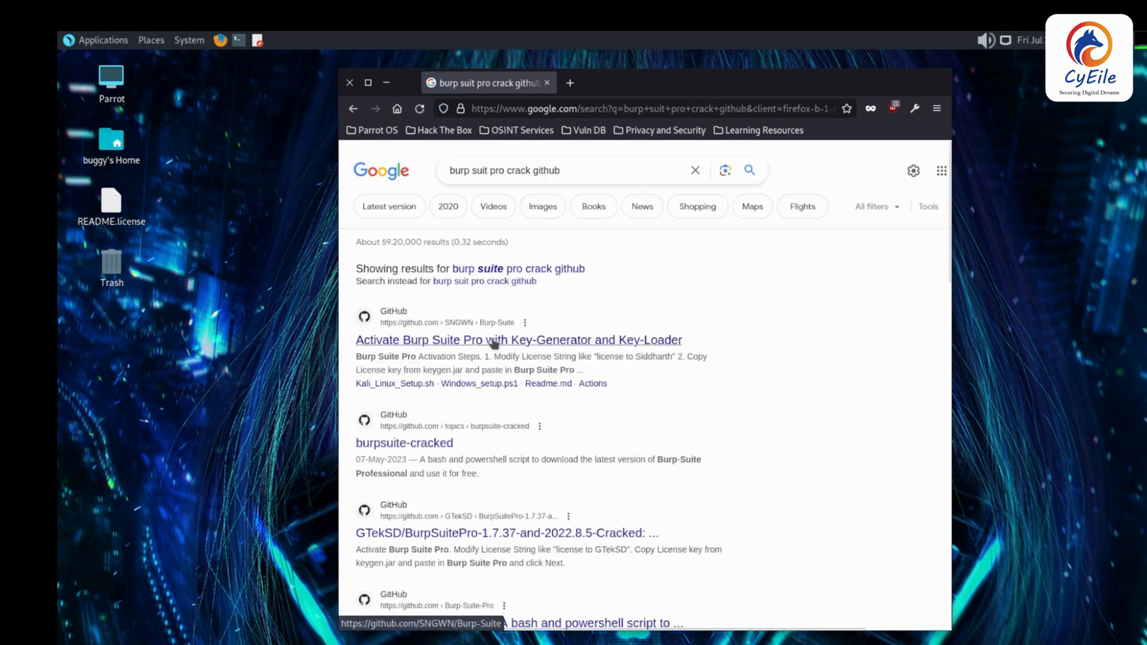
left_click(494, 341)
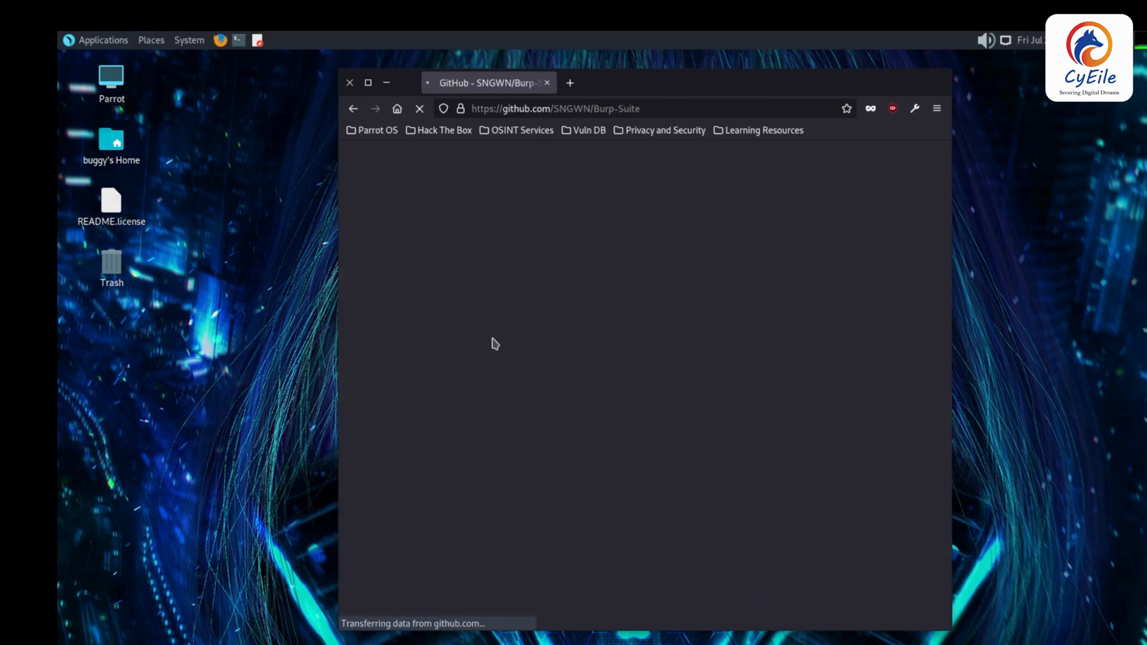
- Review the repository's Readme installation steps and copy its HTTPS clone URL
scroll(494, 340, "down", 12)
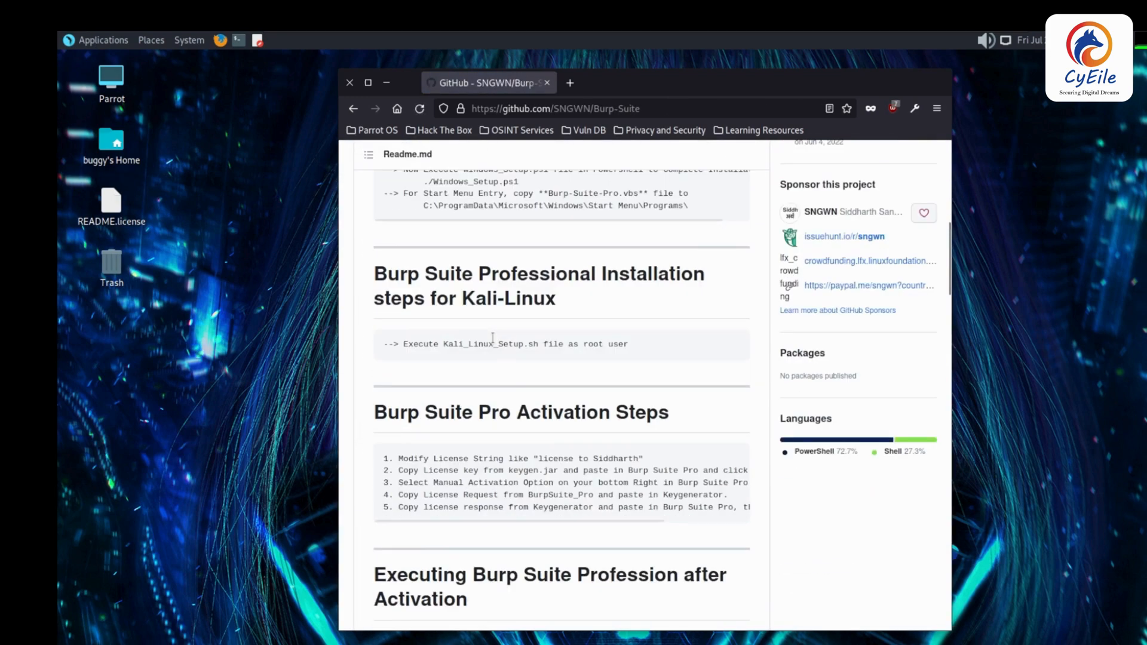
scroll(493, 338, "up", 15)
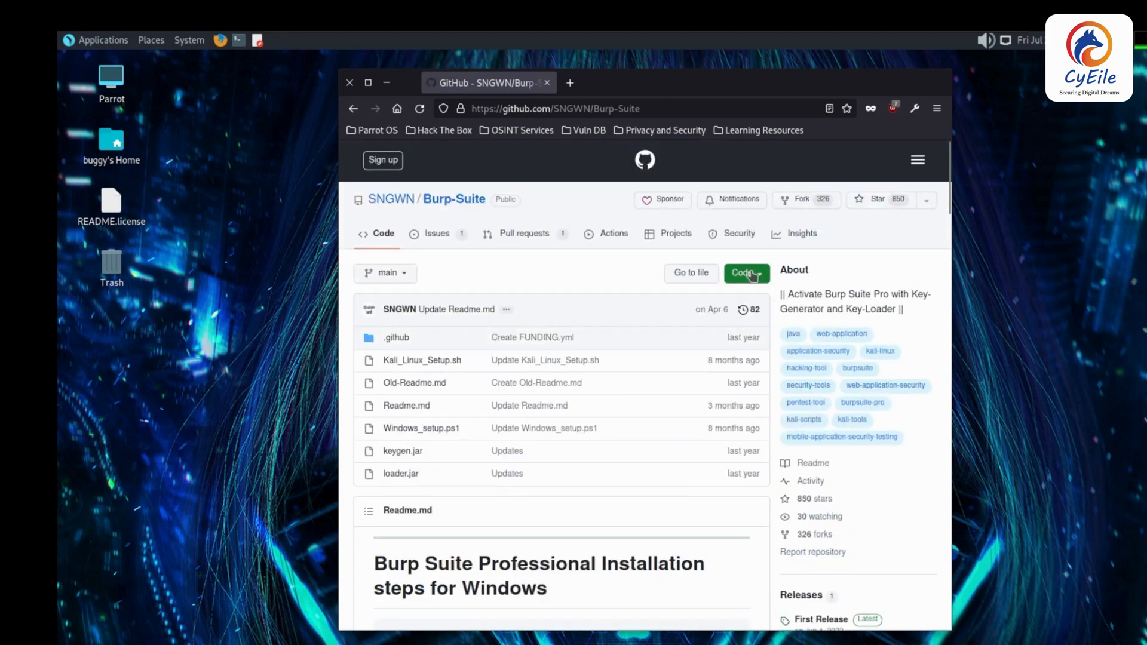
left_click(751, 275)
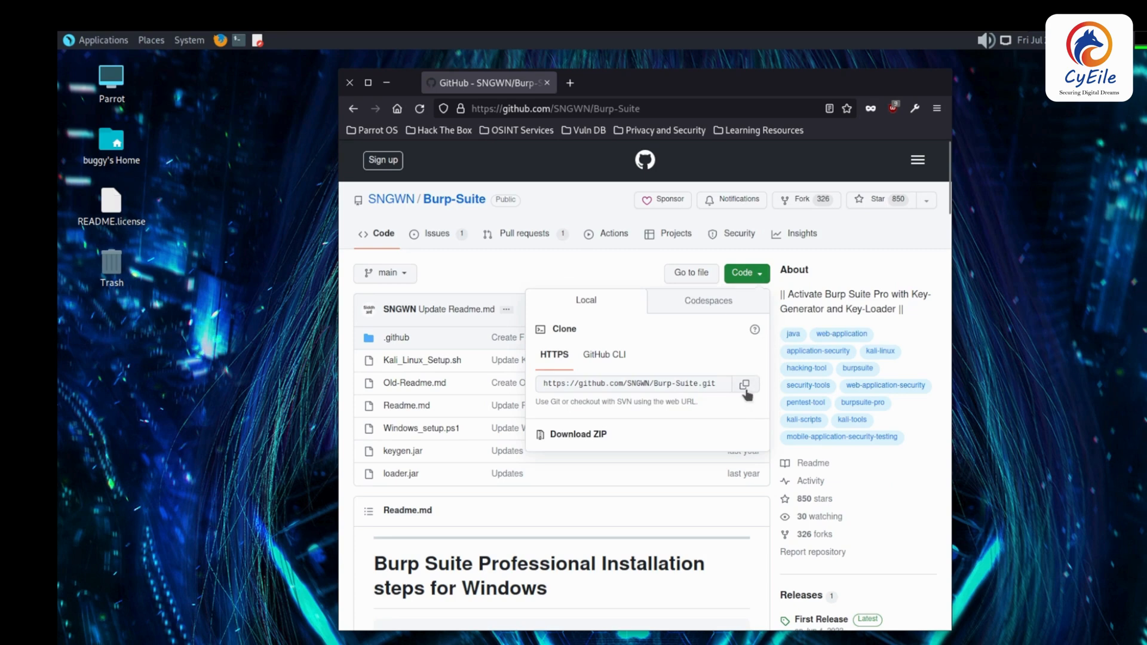
left_click(745, 387)
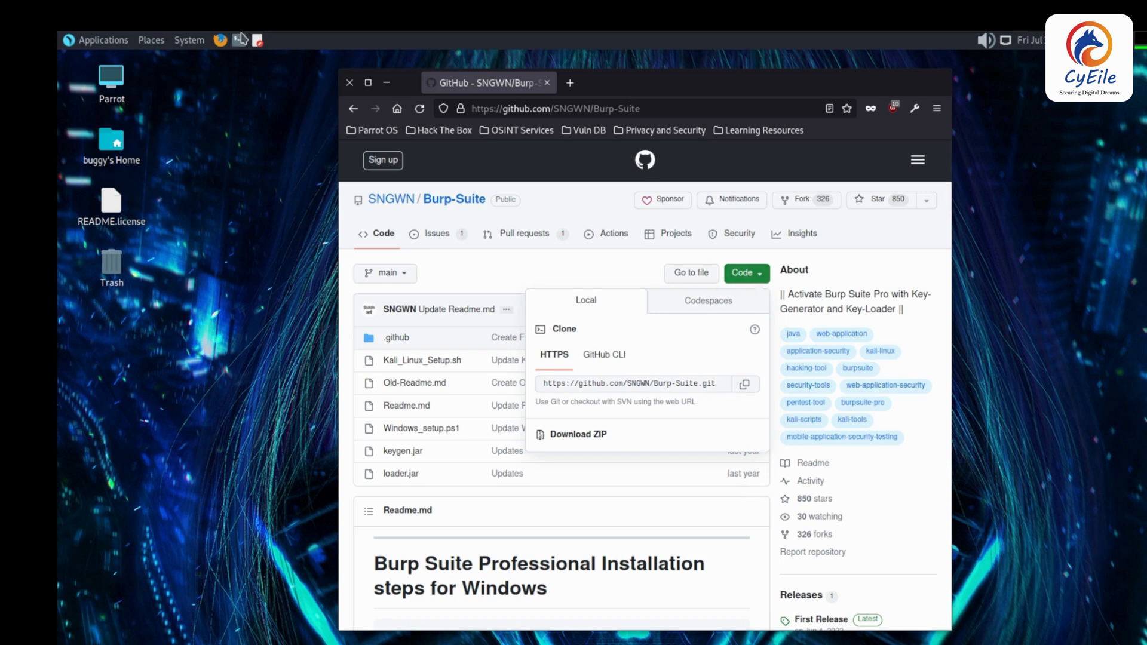
- Open a terminal, place it over the browser window, list the home folder's contents and clear the output
left_click(240, 40)
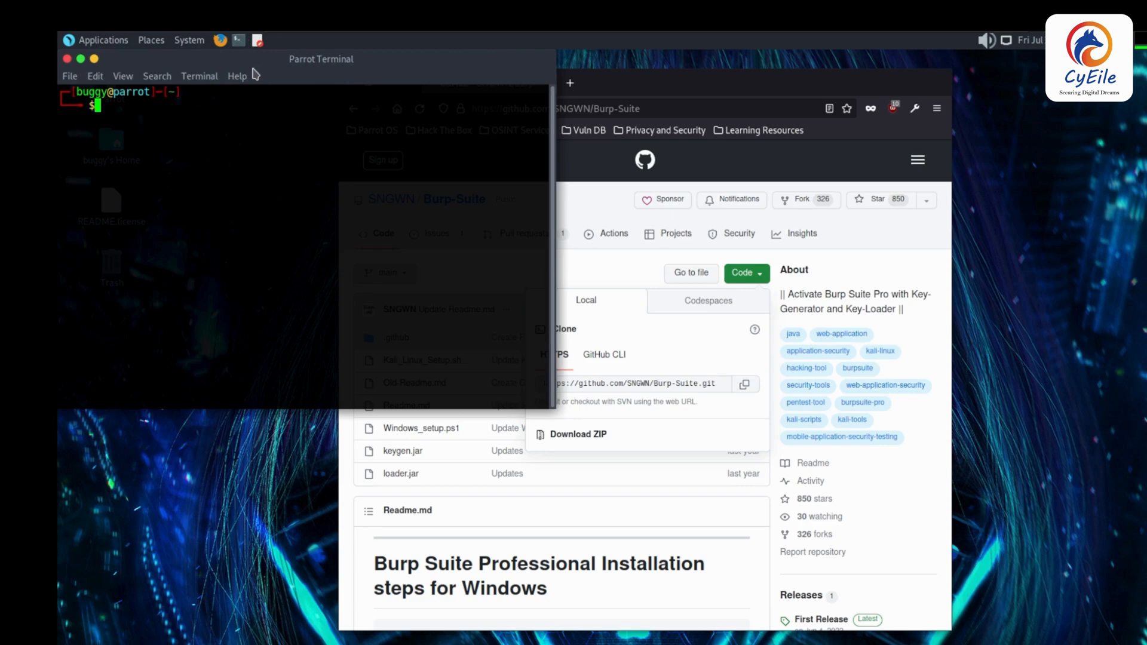
left_click_drag(256, 74, 522, 90)
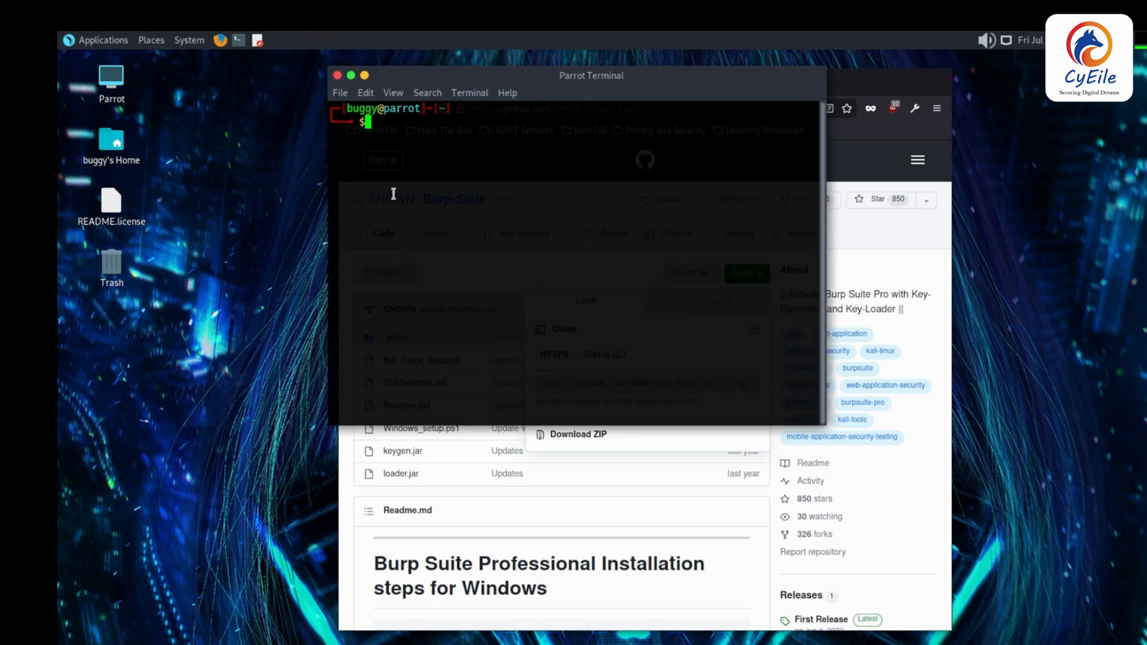
type("cd")
key("BackSpace")
key("BackSpace")
key("BackSpace")
type("ls")
key("Return")
type("clear")
key("Return")
type("git clone")
key("ctrl+shift+v")
key("Return")
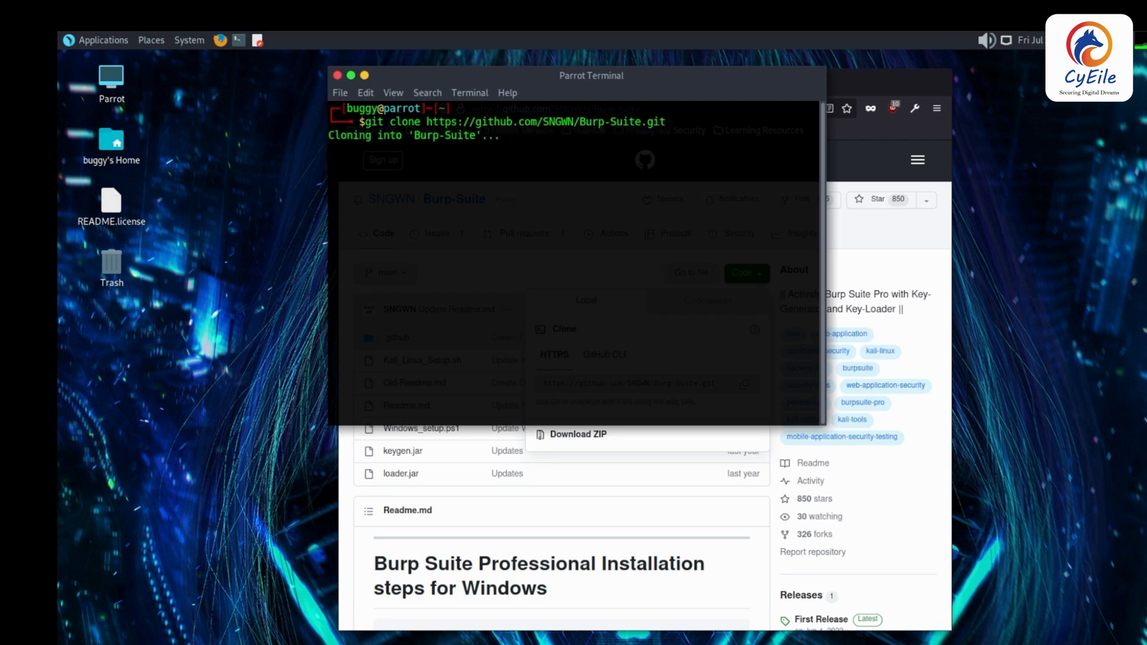
type("ls")
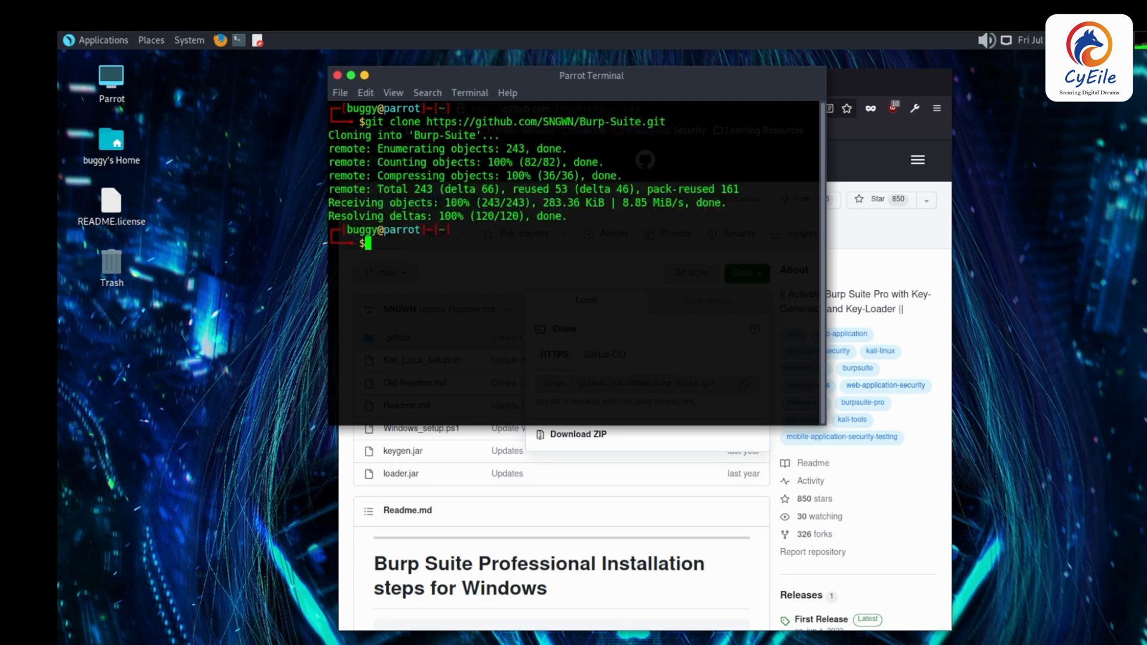
key("Return")
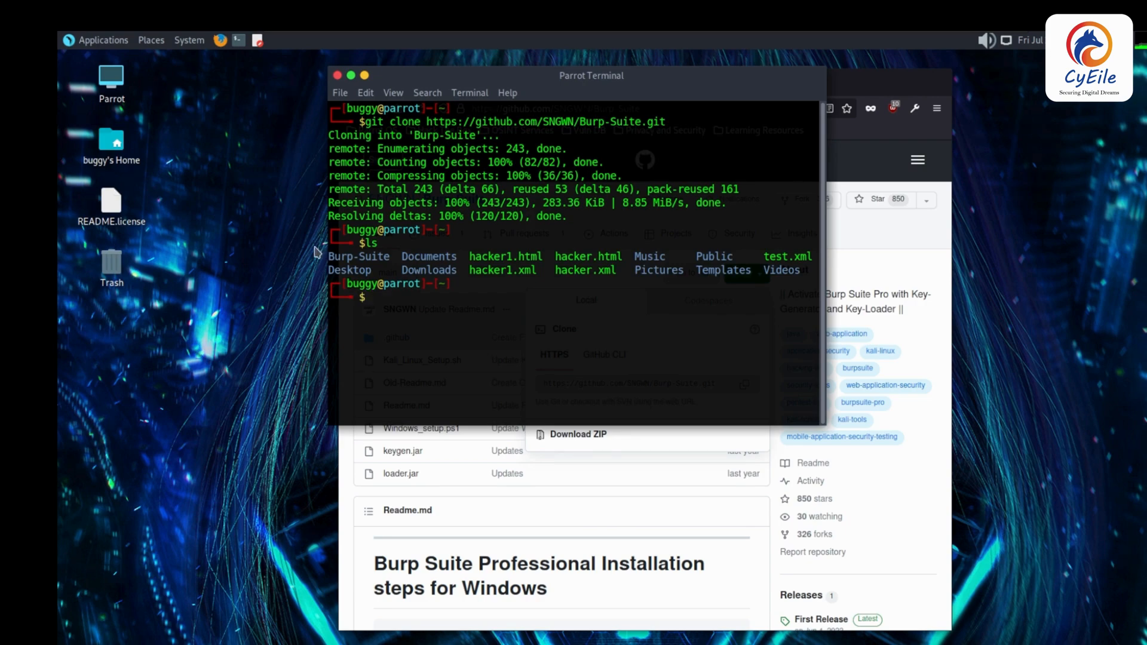
left_click_drag(329, 256, 393, 256)
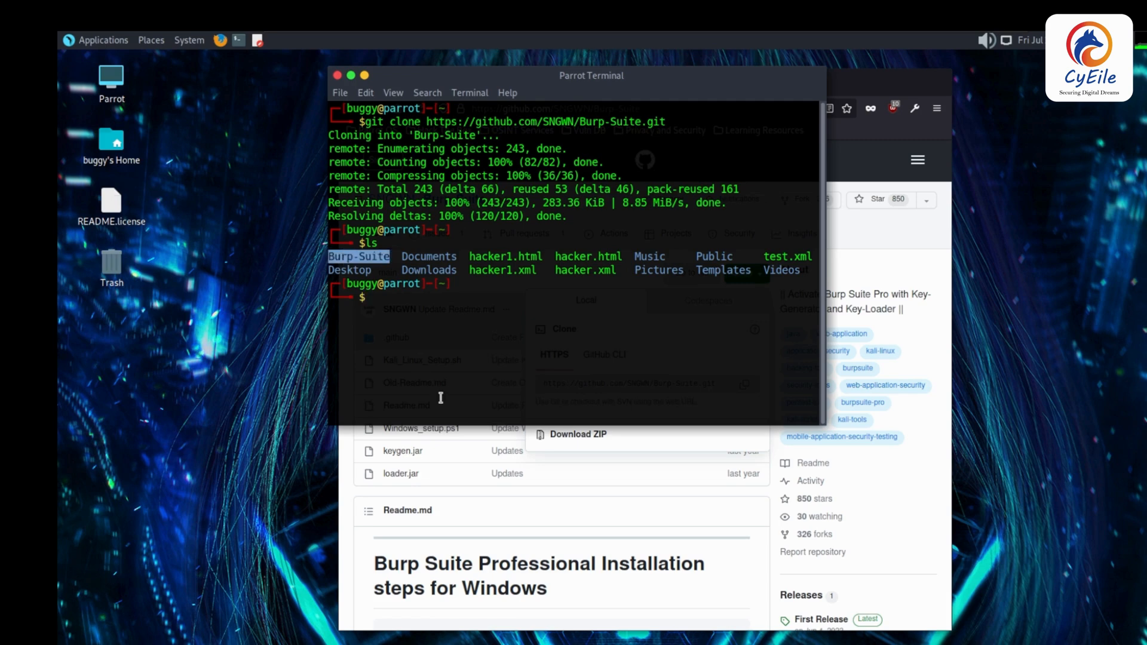
- Change into the Burp-Suite directory and list its files
type("cd Bu")
key("Tab")
key("Return")
type("ls")
key("Return")
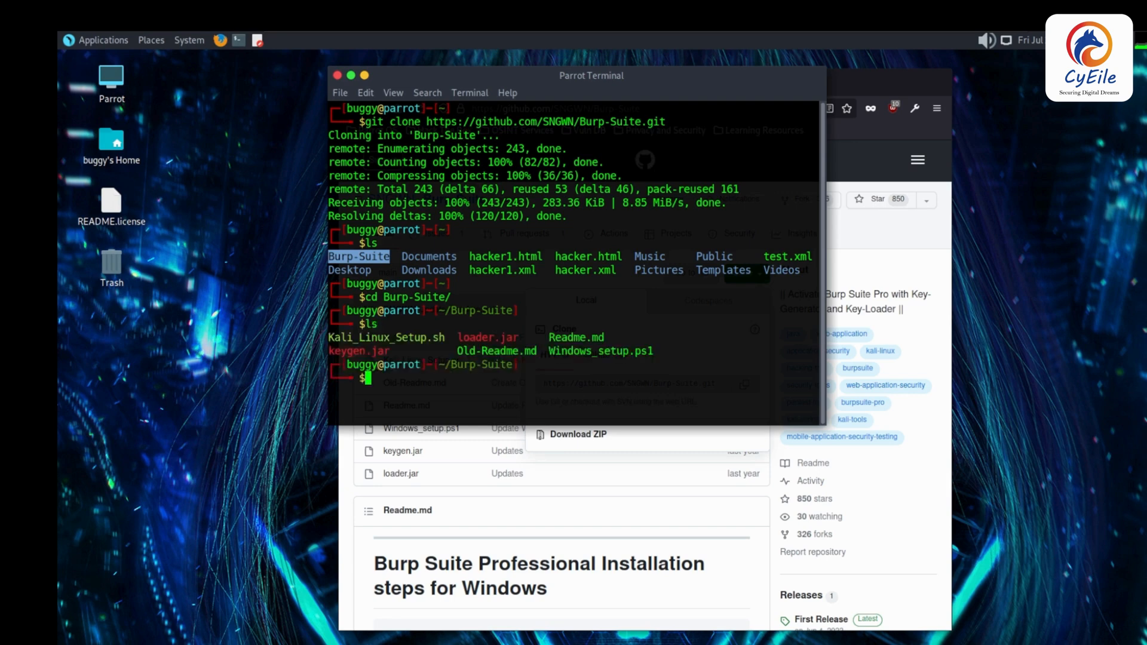
- List the directory in long format and highlight the owner permissions of Kali_Linux_Setup.sh
type("ls -l")
key("Return")
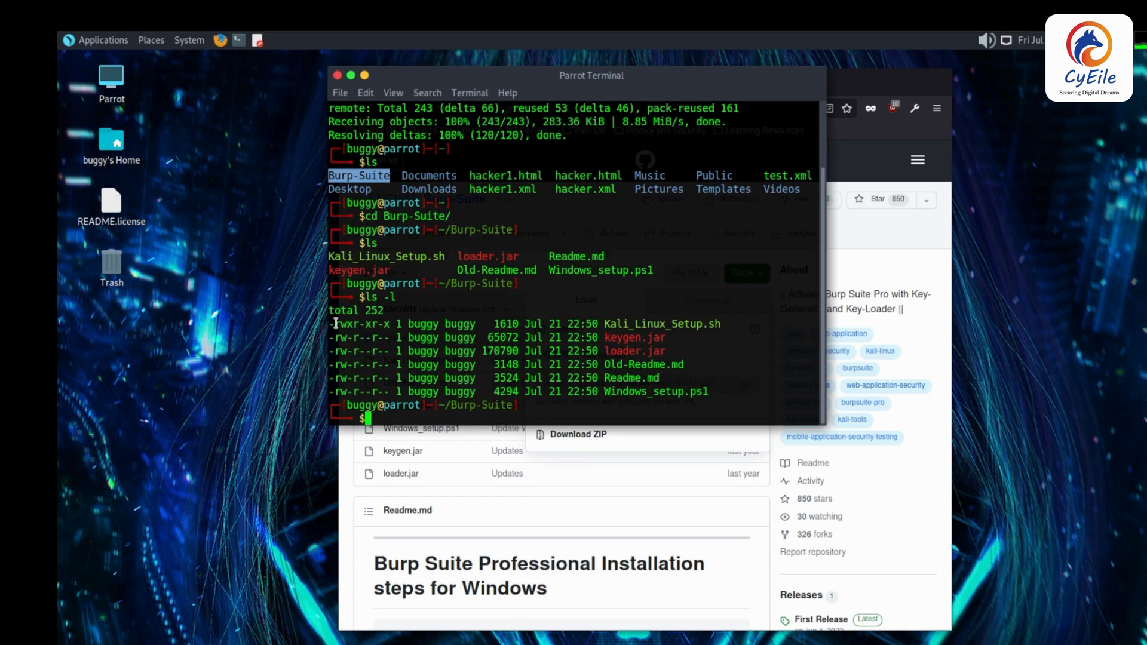
left_click(337, 324)
left_click_drag(337, 323, 352, 323)
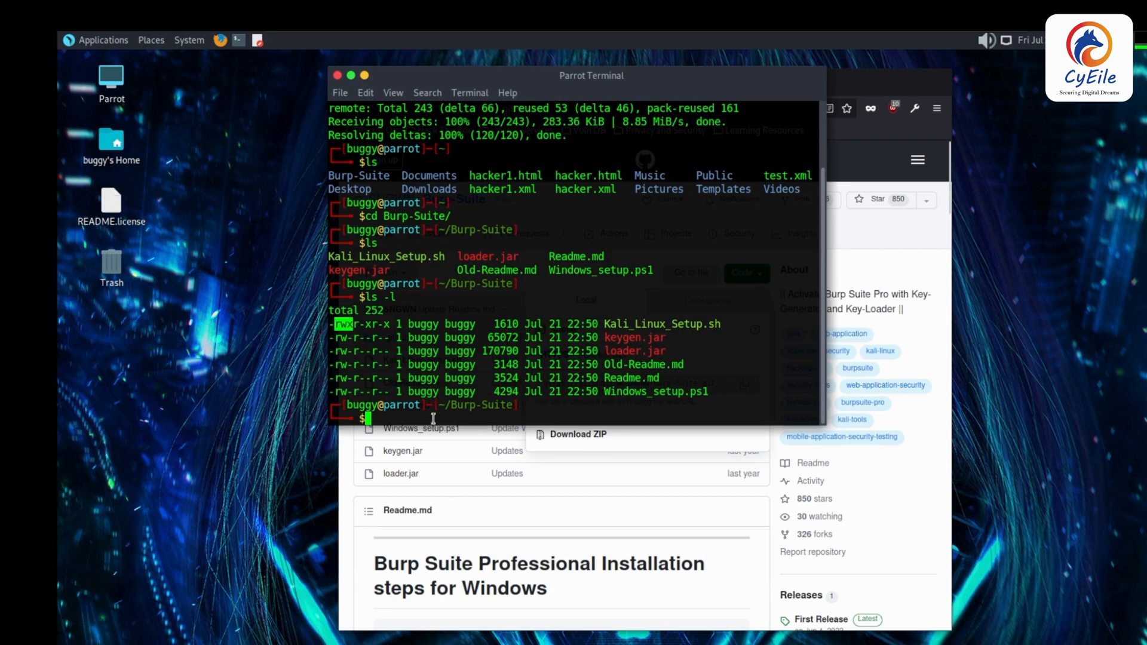
- Make keygen.jar and loader.jar executable with chmod +x and list the file permissions again with ls -l
type("chmod")
type("+x")
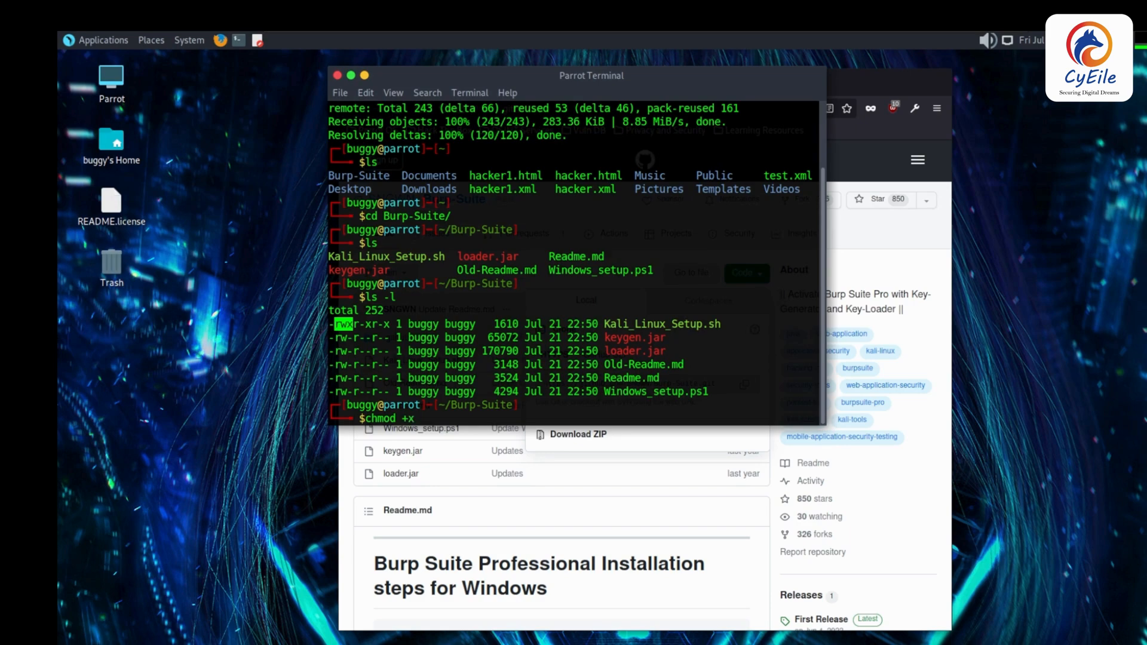
type(" ke")
key("Tab")
type("l")
key("Tab")
key("Return")
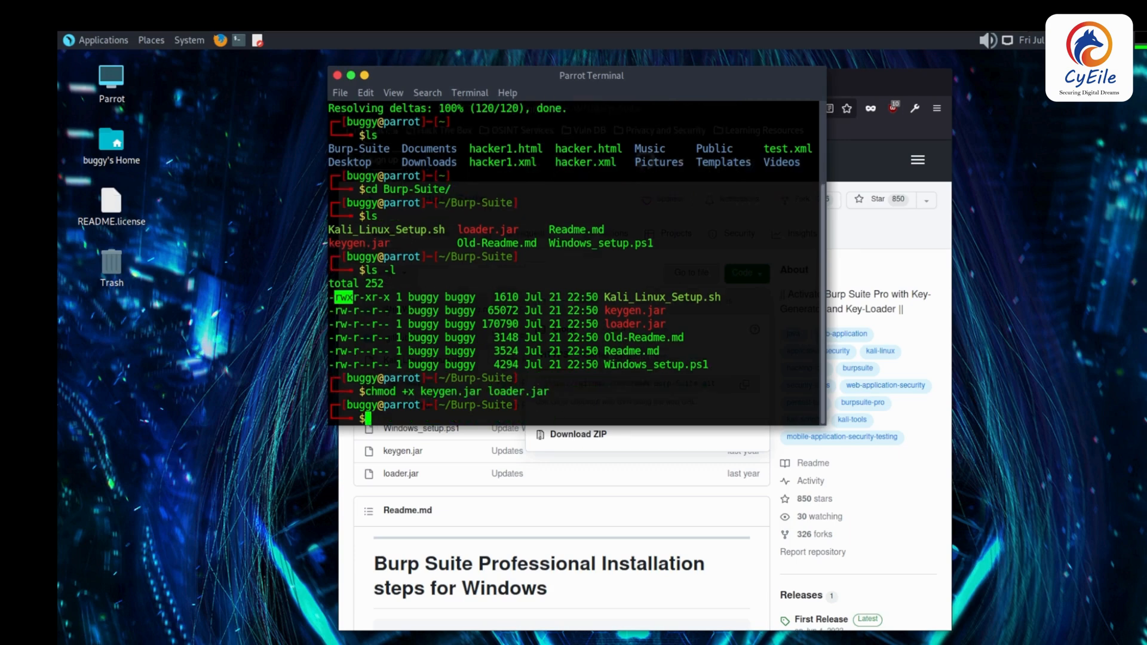
type("ls -l")
key("Return")
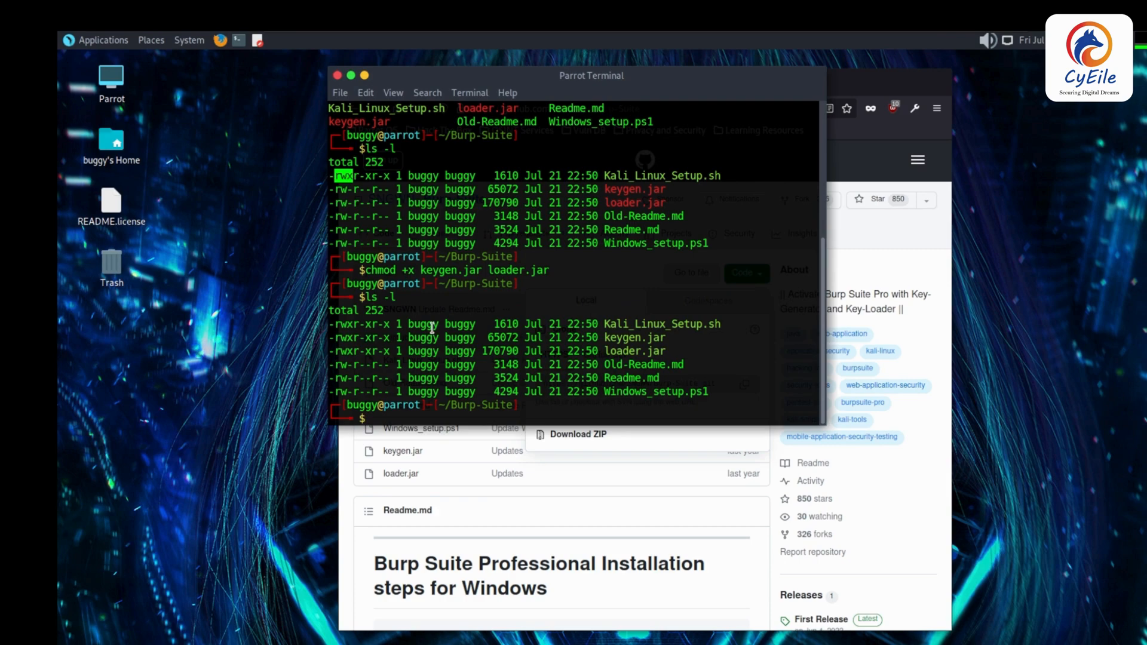
- Run ./Kali_Linux_Setup.sh with sudo and enter the account password
type("sudo a")
key("BackSpace")
type("./ka")
key("BackSpace")
key("BackSpace")
type("K")
key("Tab")
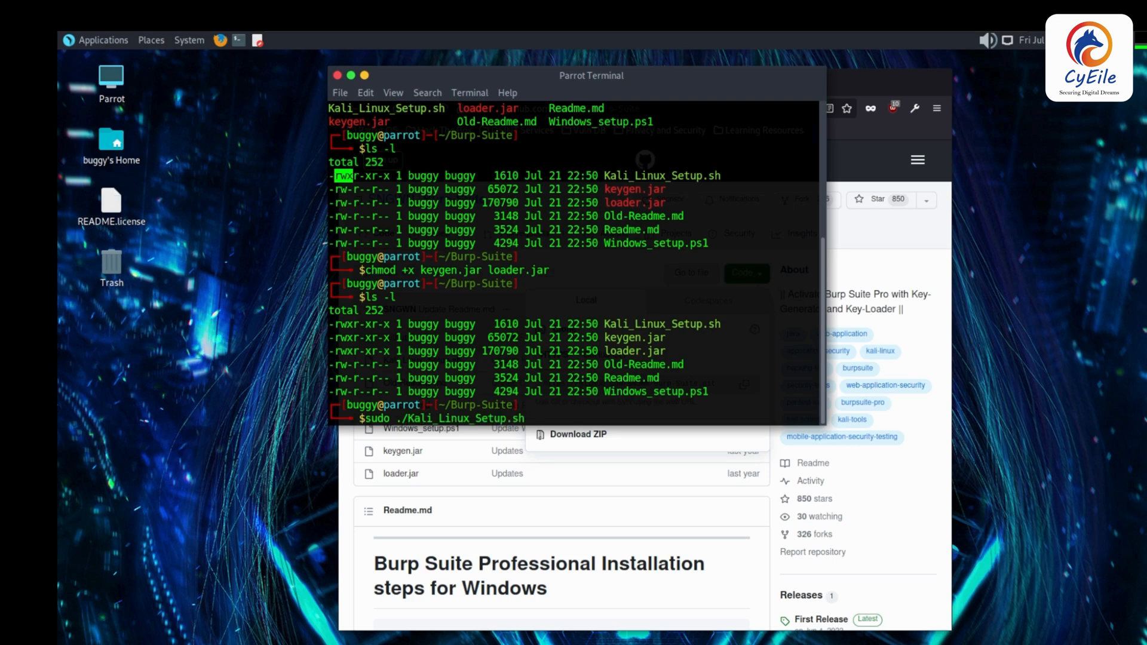
key("Return")
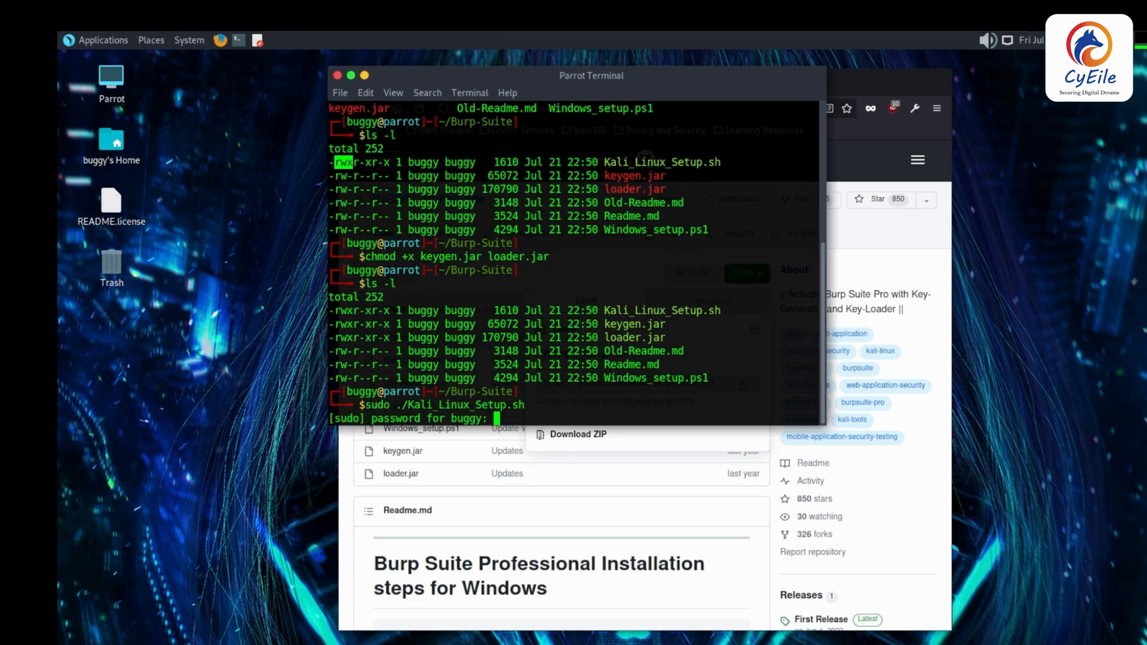
key("Return")
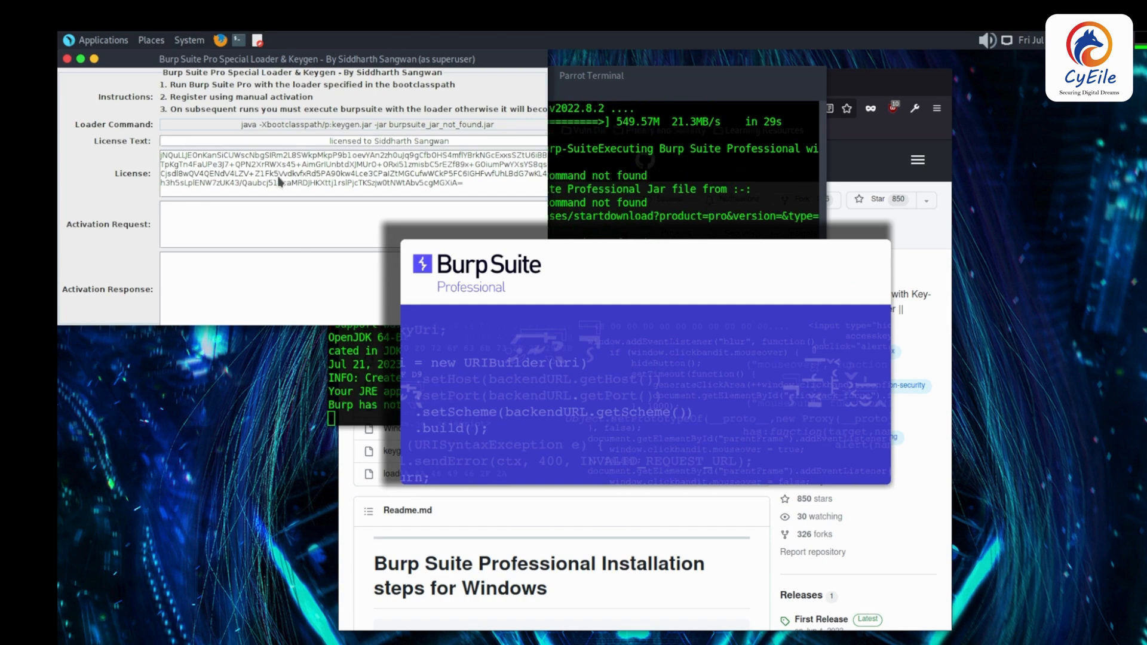
- Accept the Burp Suite Professional licence agreement
left_click(759, 415)
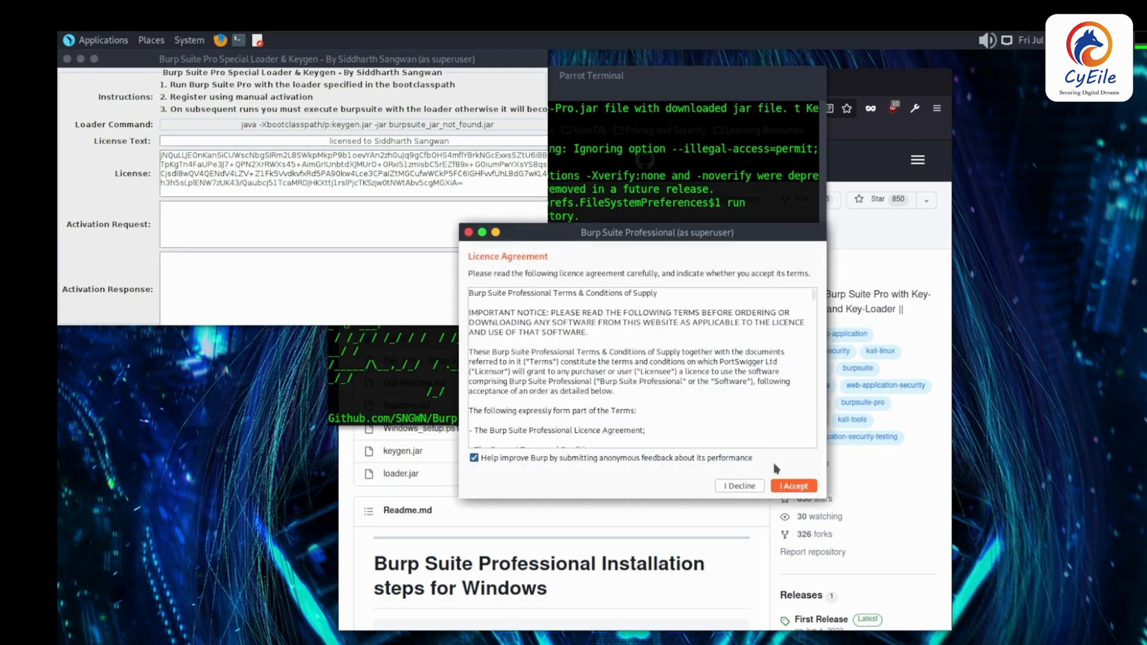
left_click(791, 486)
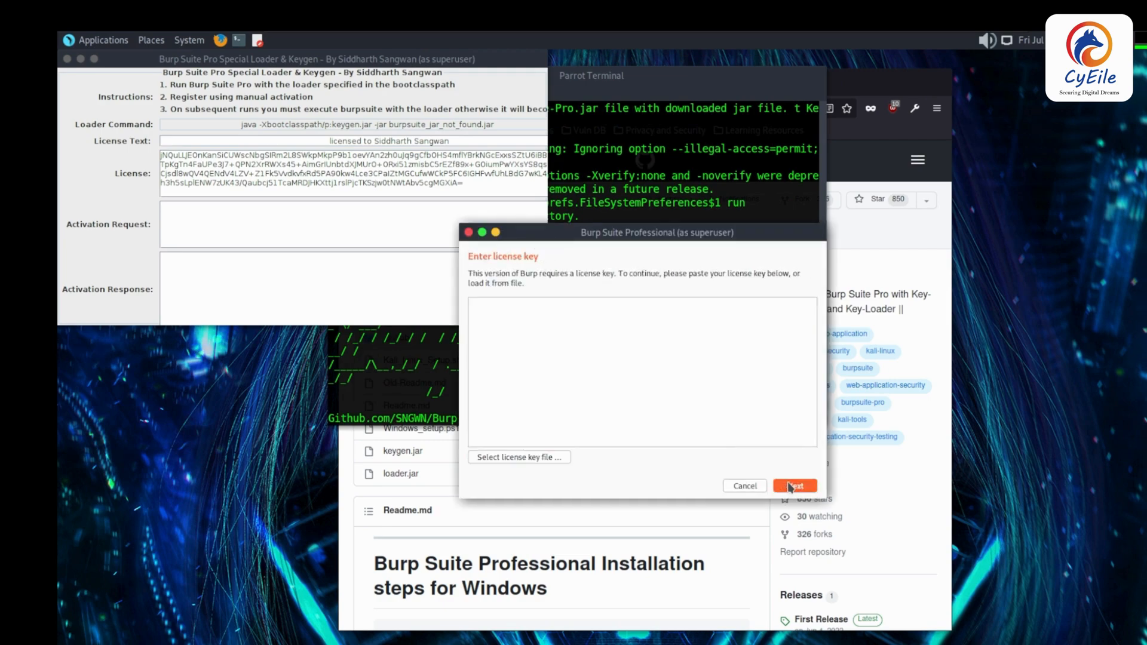
- Copy the generated licence key from the keygen's License field into the Burp Suite licence key field and continue
left_click(348, 192)
double_click(347, 191)
triple_click(347, 191)
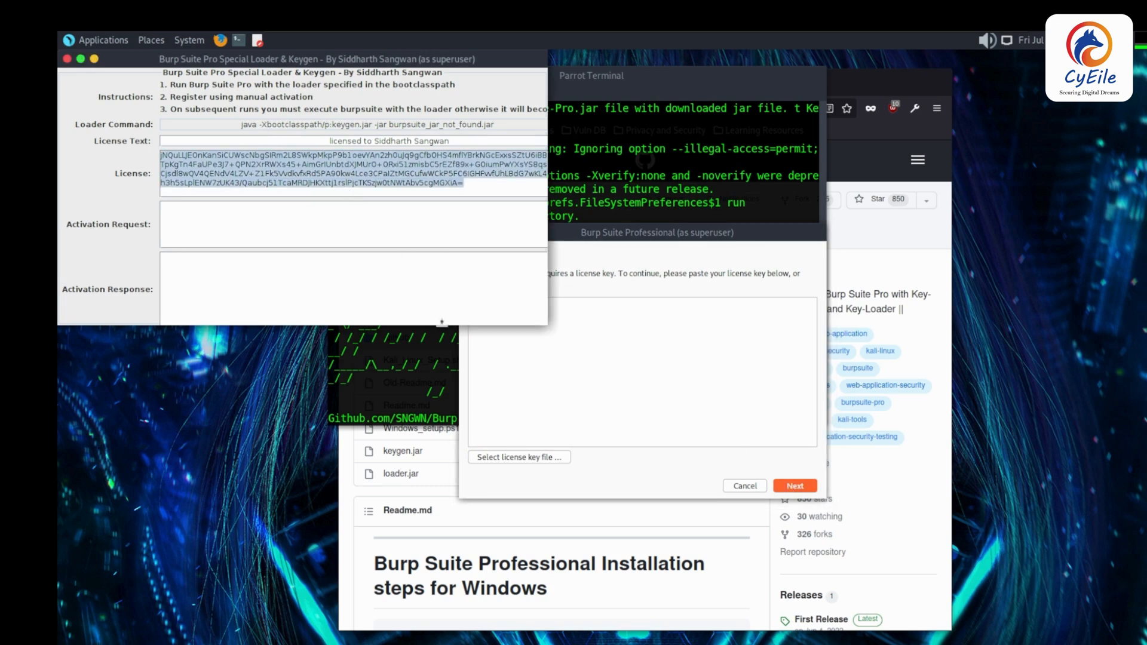
left_click(609, 362)
key("ctrl+v")
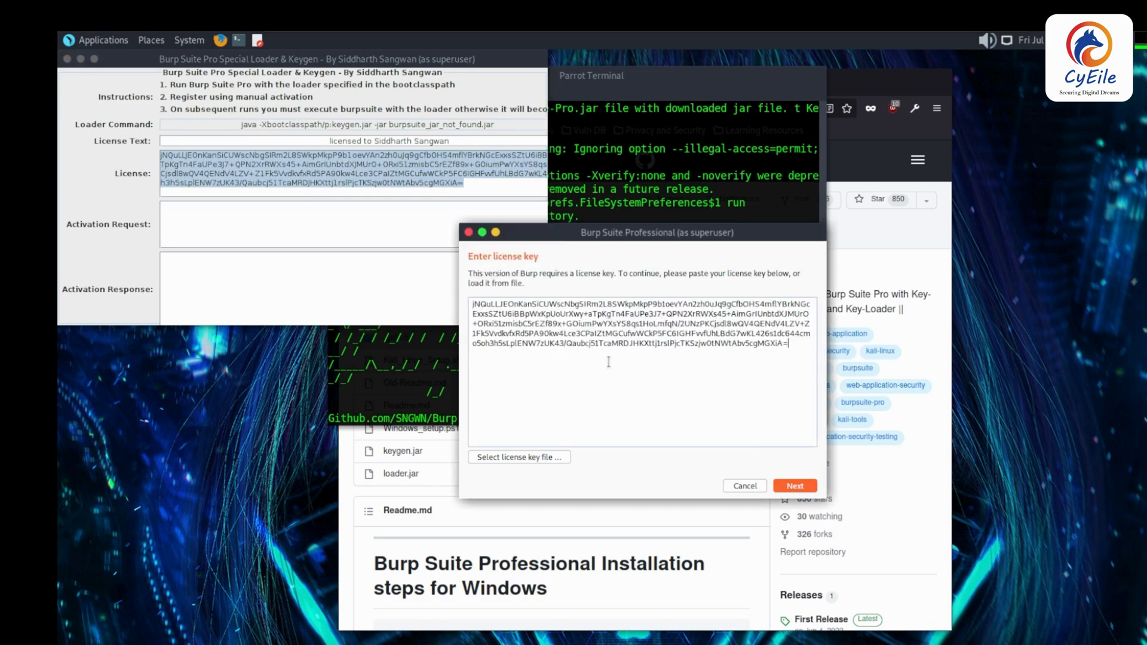
left_click(795, 487)
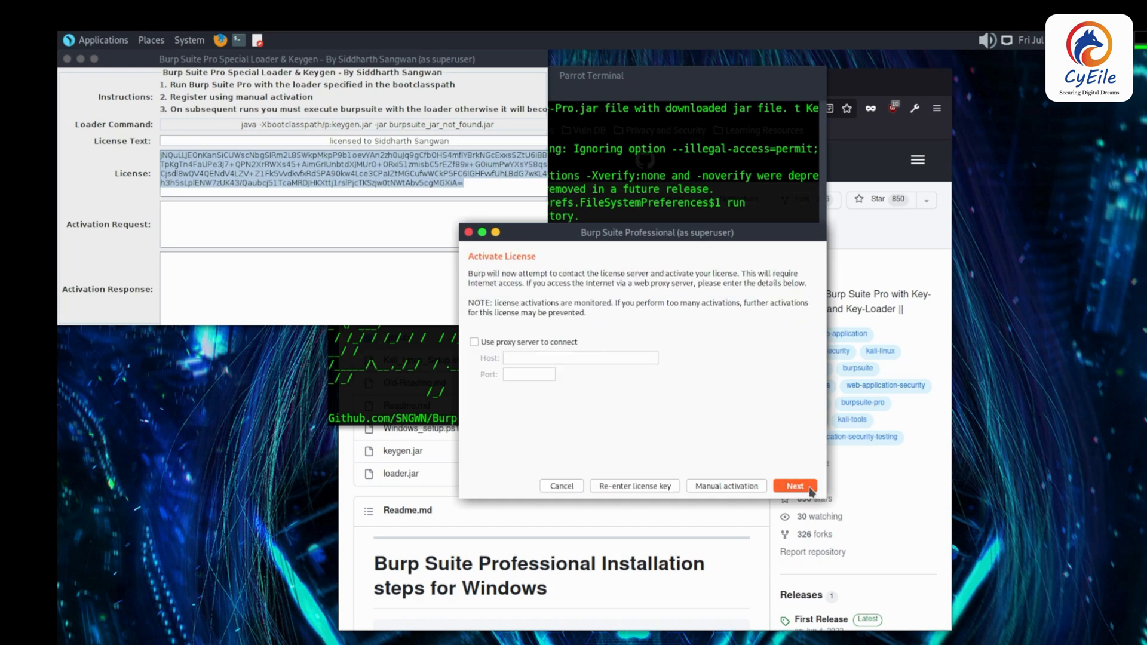
- Choose manual activation and copy Burp Suite's activation request into the keygen's Activation Request field
left_click(739, 489)
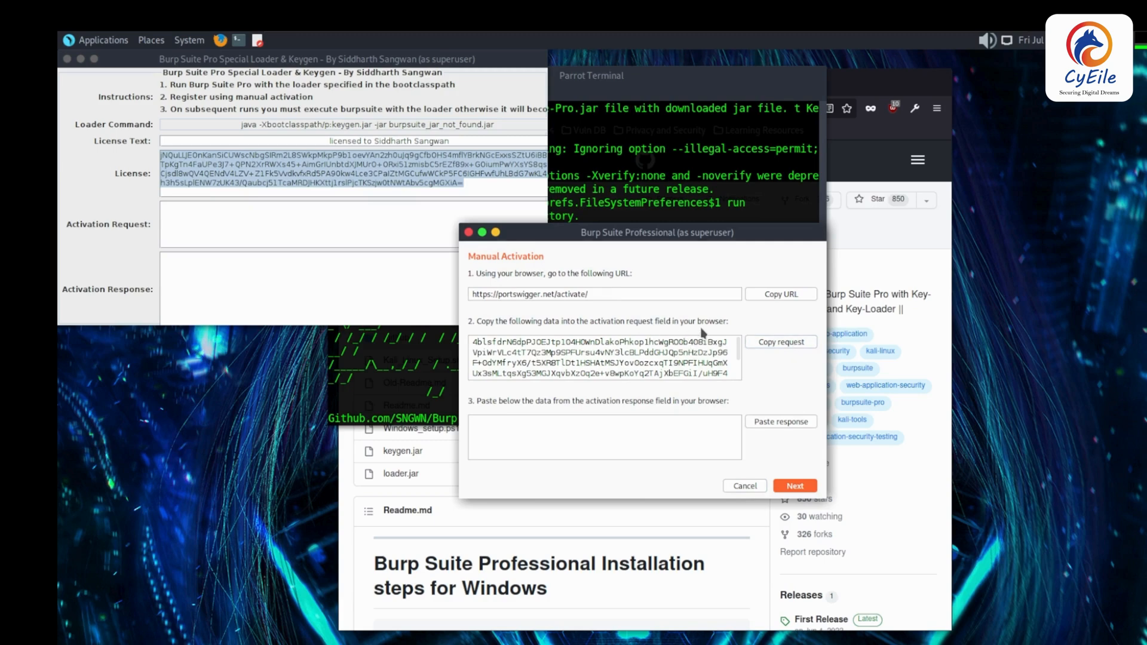
left_click(780, 349)
left_click(217, 220)
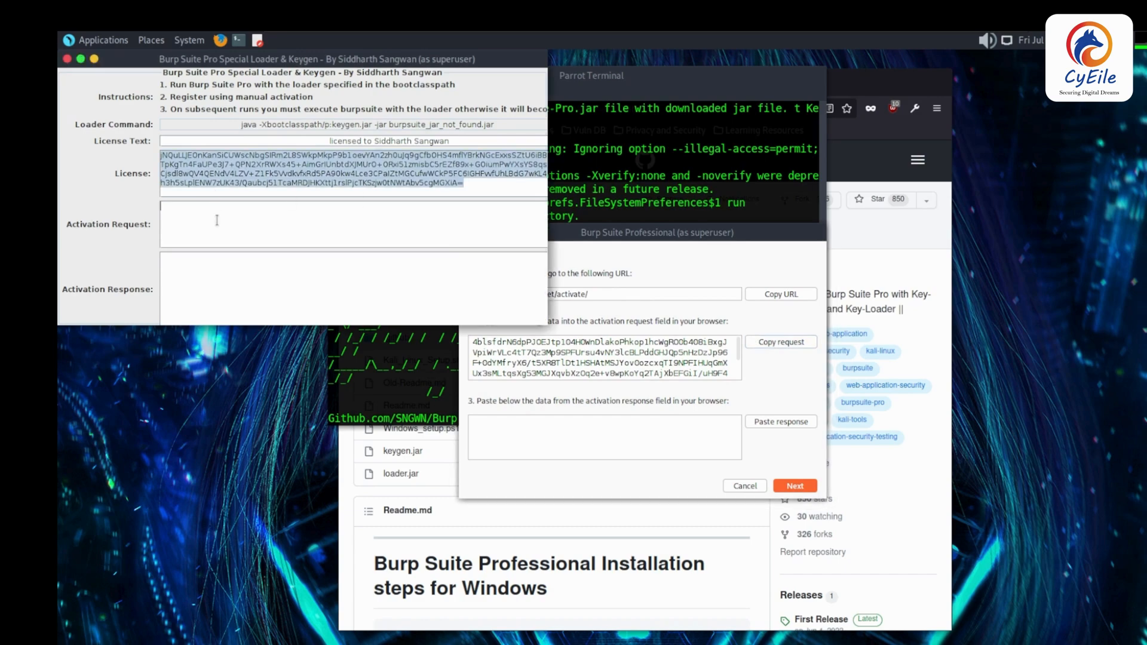
key("ctrl+v")
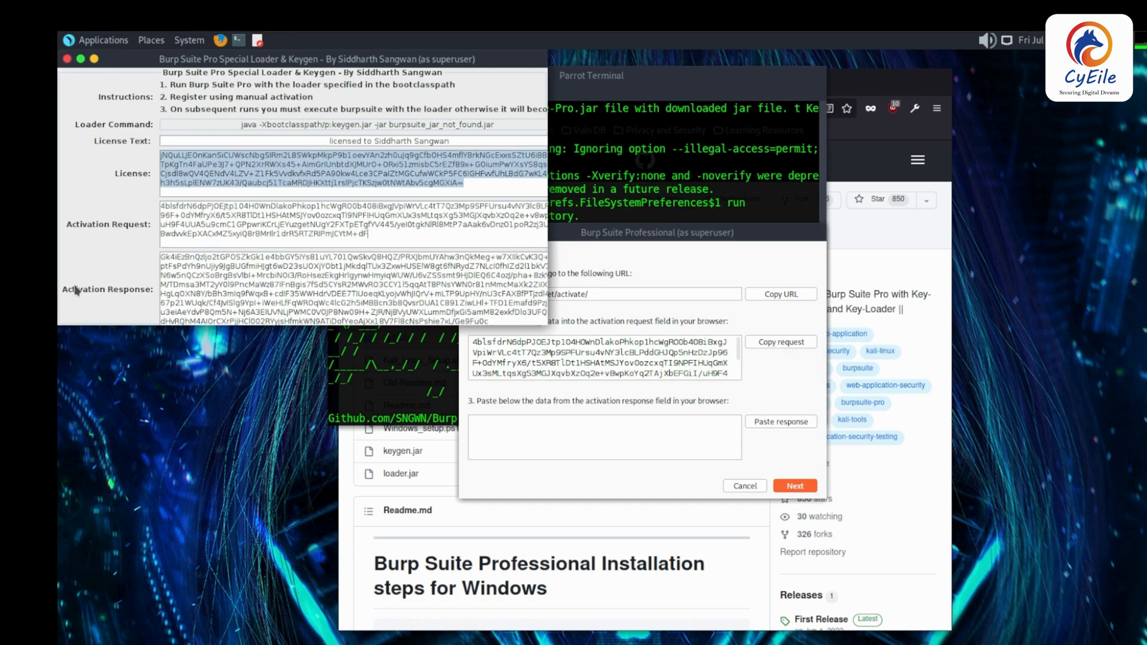
- Copy the keygen's activation response into Burp Suite's activation response field and finish the activation
left_click(178, 268)
key("ctrl+a")
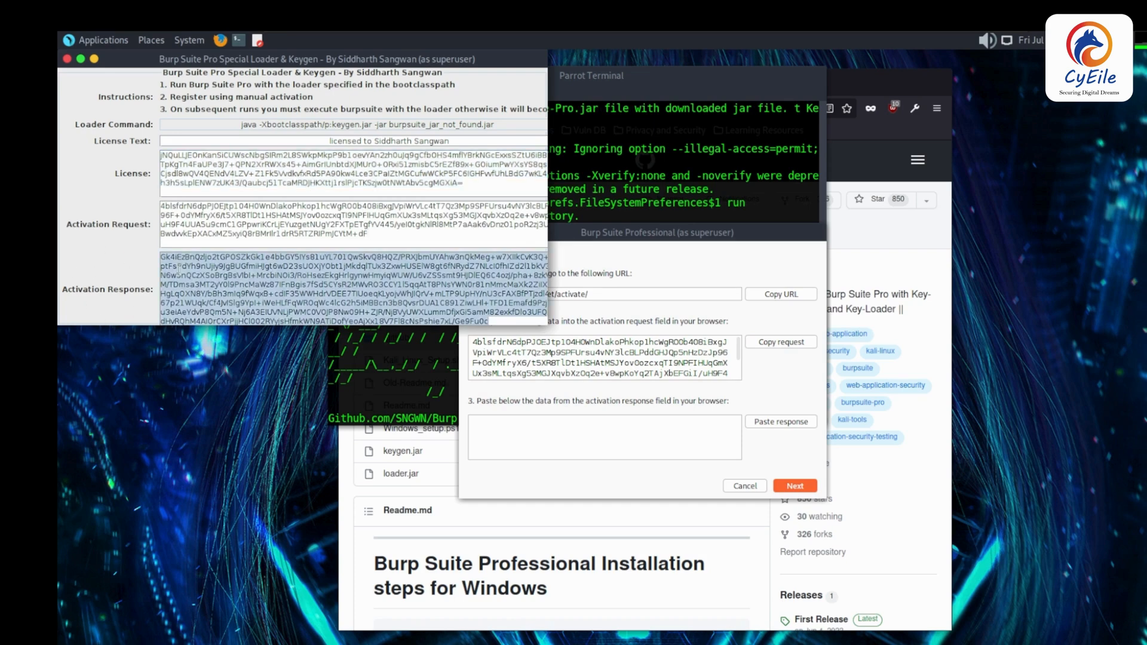
left_click(507, 450)
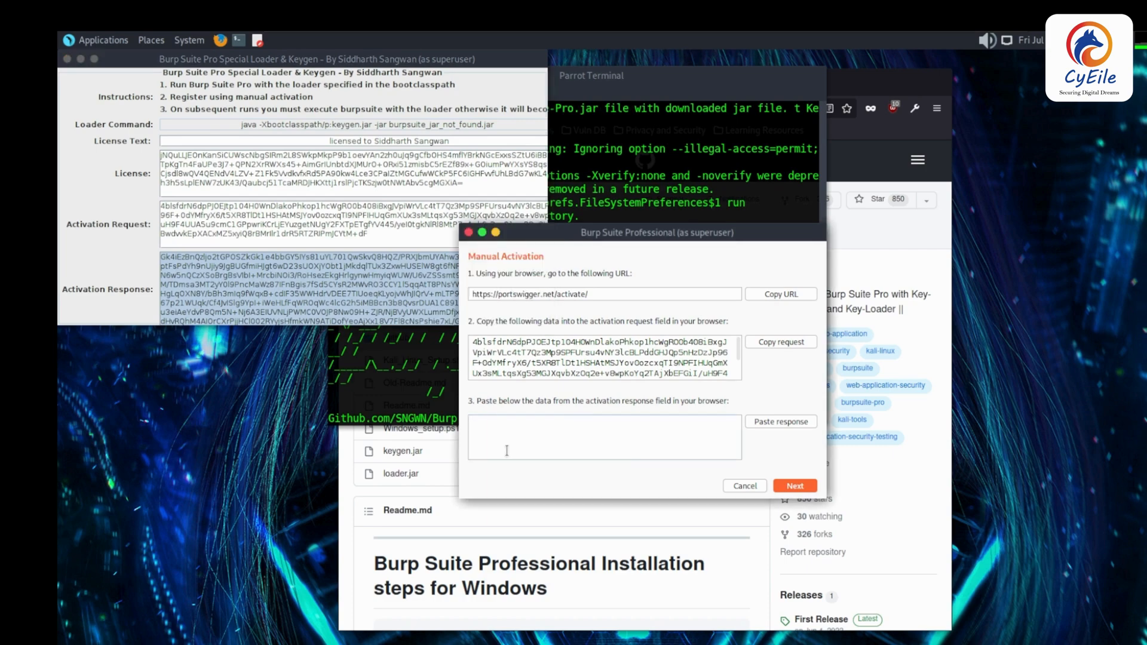
key("ctrl+v")
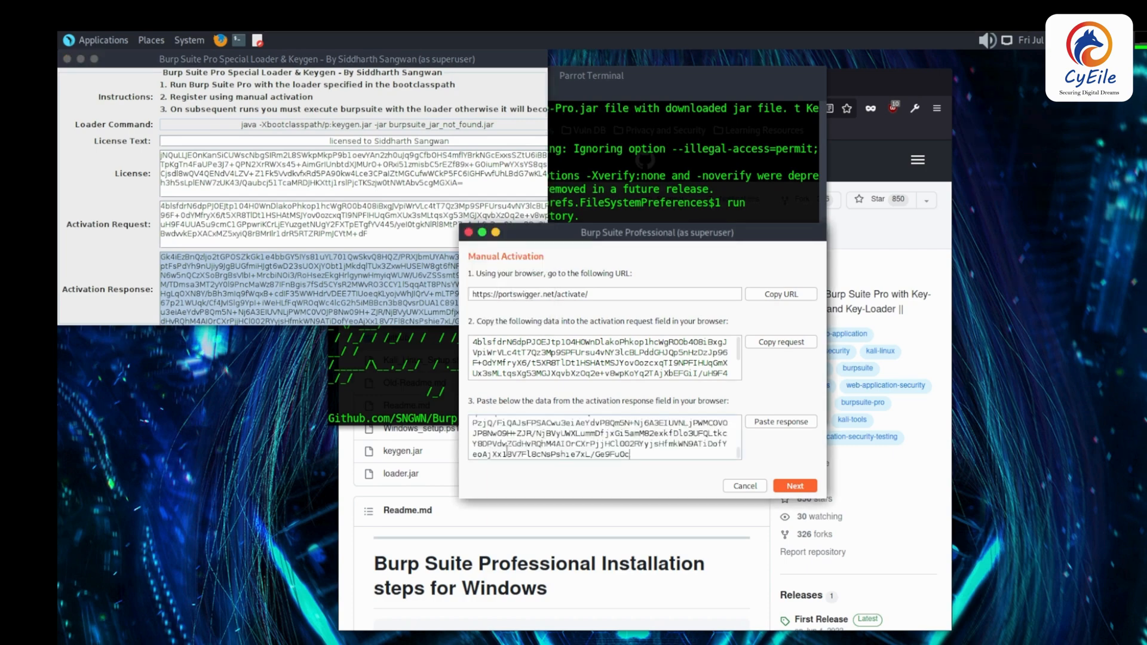
left_click(794, 487)
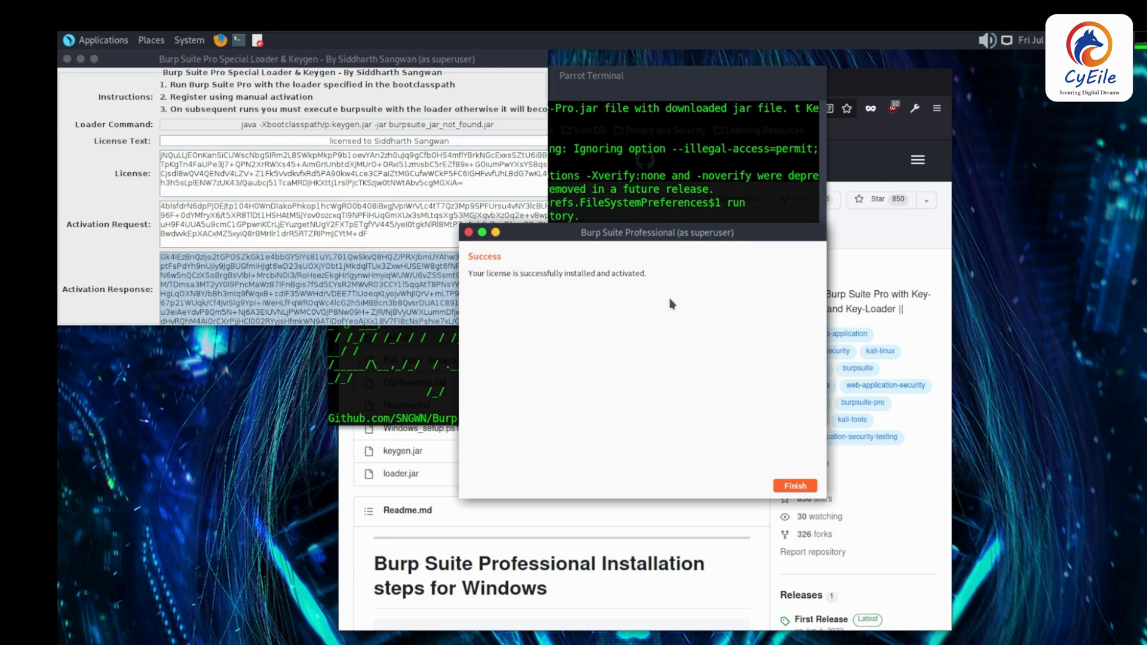
left_click(804, 489)
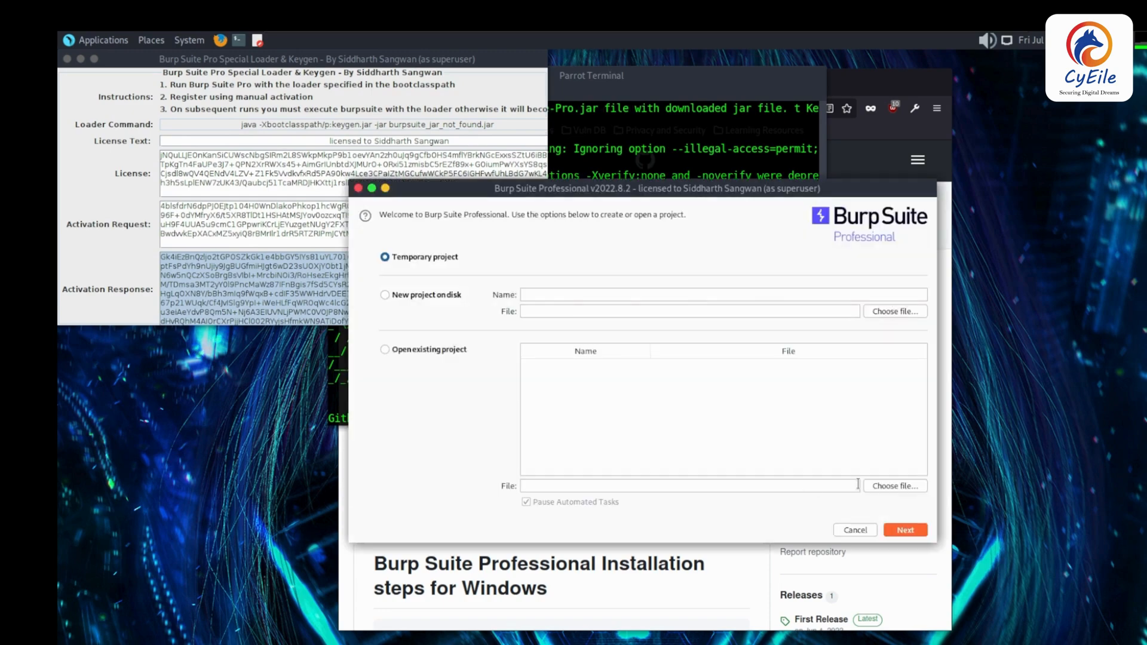
- Start Burp Suite with a temporary project and the default configuration, and dismiss the out-of-date notice
left_click(905, 531)
left_click(900, 531)
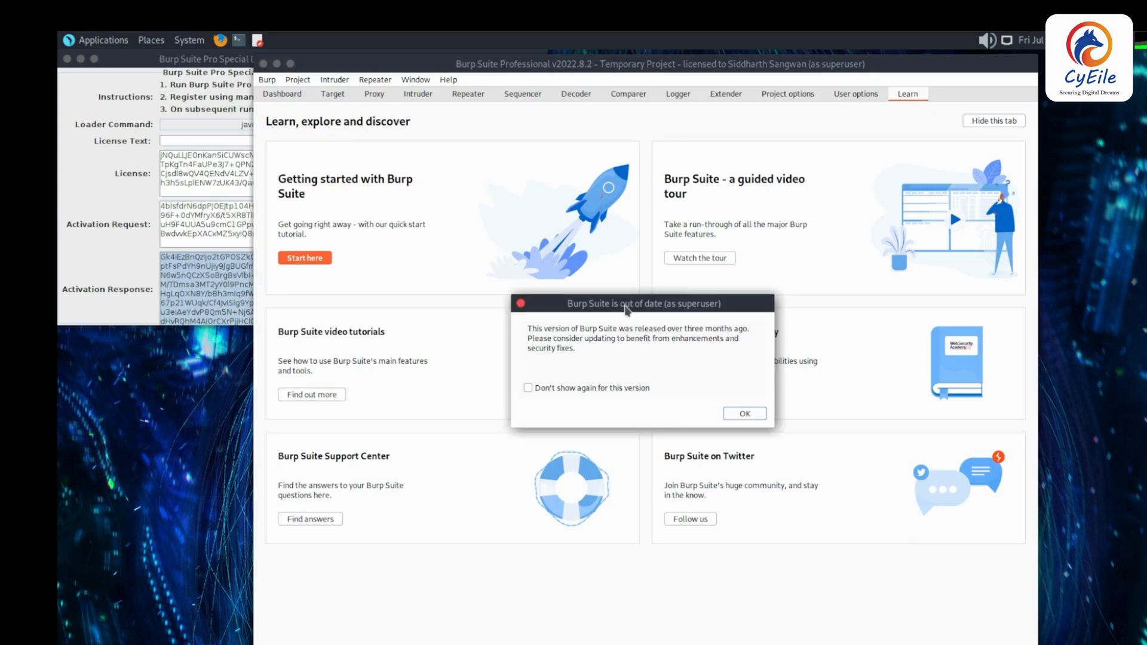
left_click(741, 418)
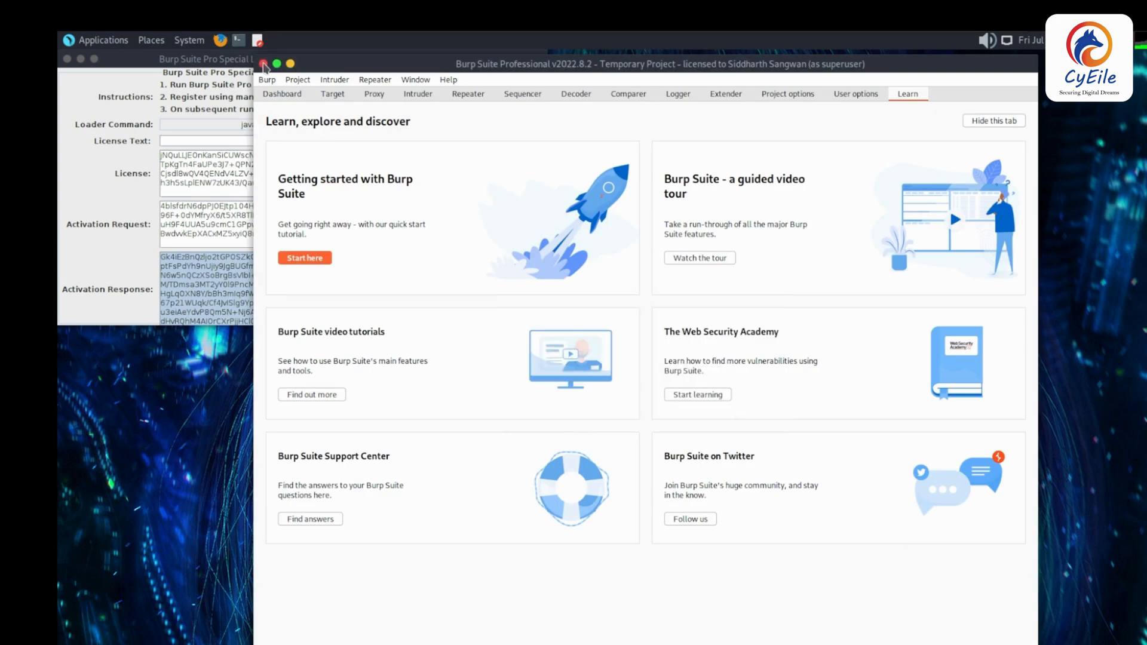
- Exit Burp Suite, confirm closing all its windows, and return to the terminal prompt
left_click(264, 64)
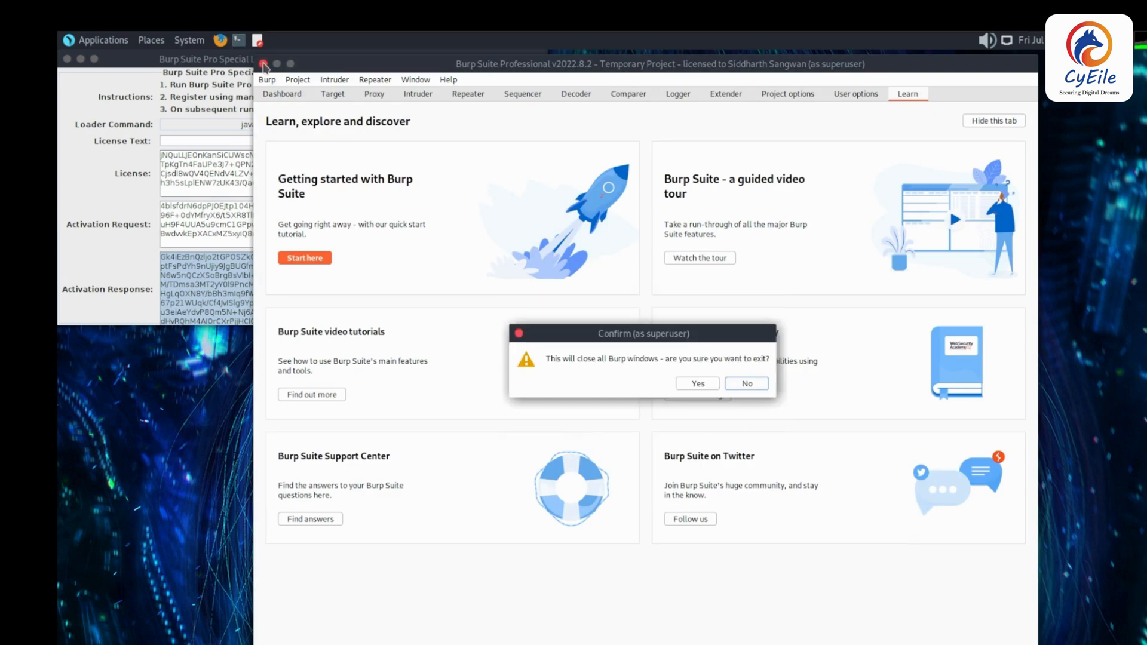
left_click(702, 384)
left_click(637, 392)
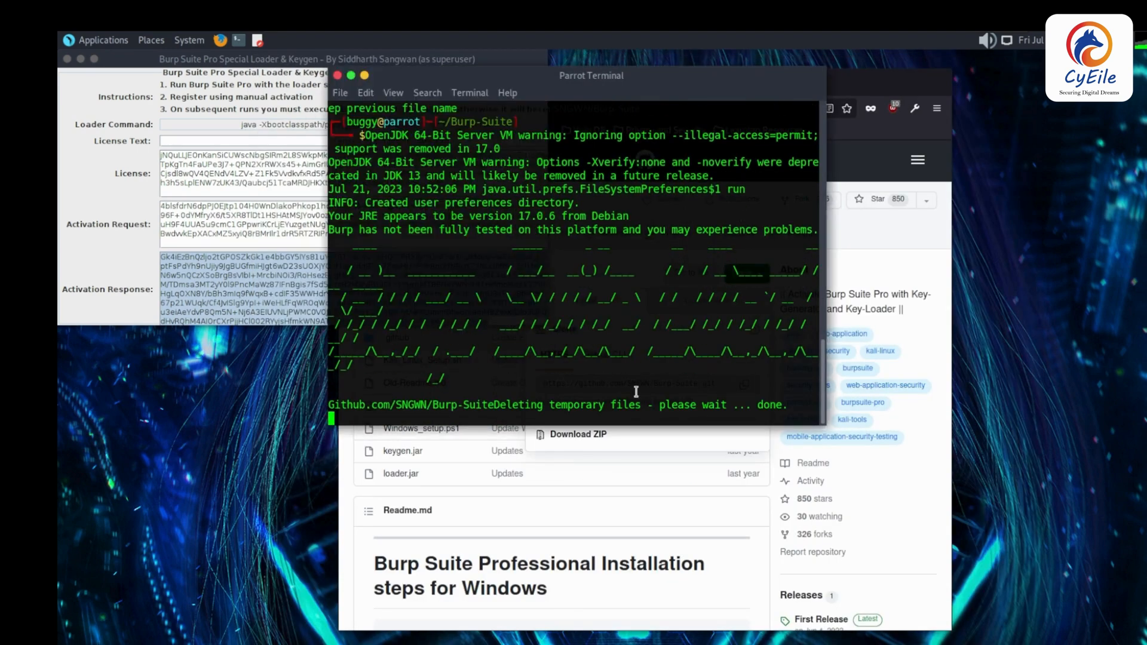
key("Return")
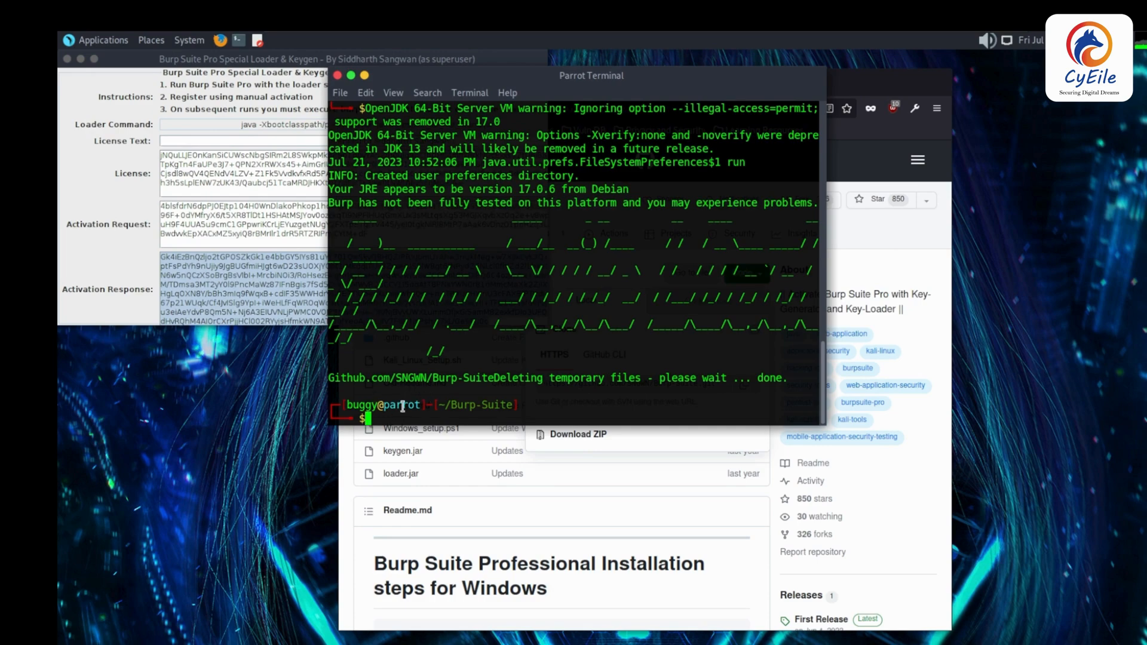
- Launch Burp Suite from the terminal with the burp command, dismiss the JRE notice and accept the licence agreement
type("burp")
key("Return")
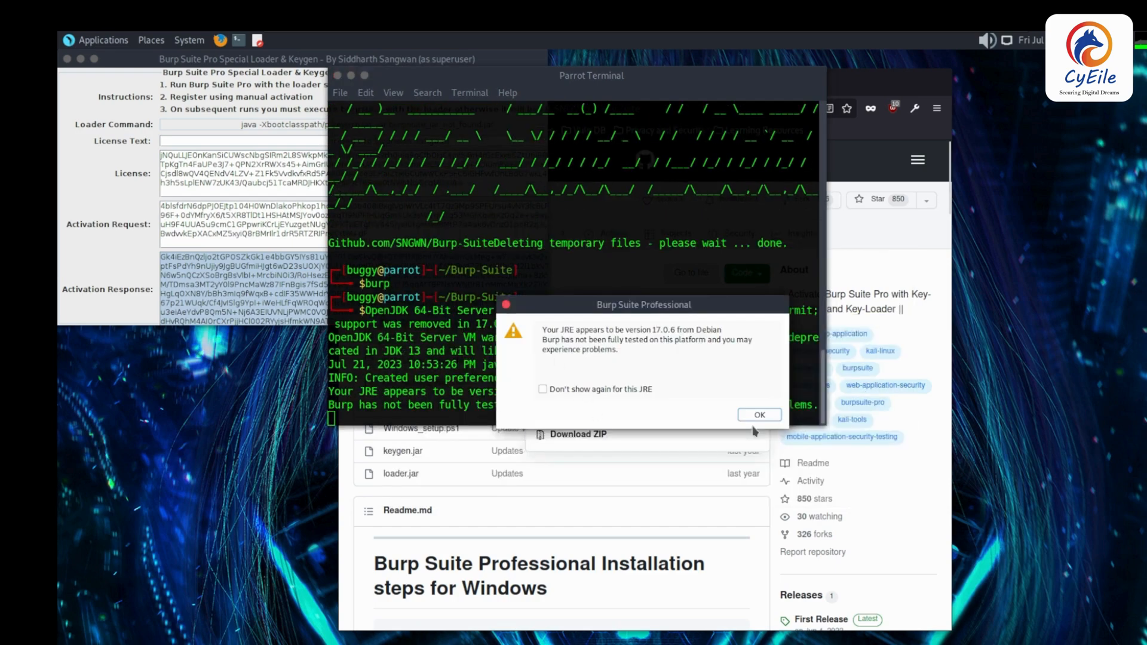
left_click(758, 415)
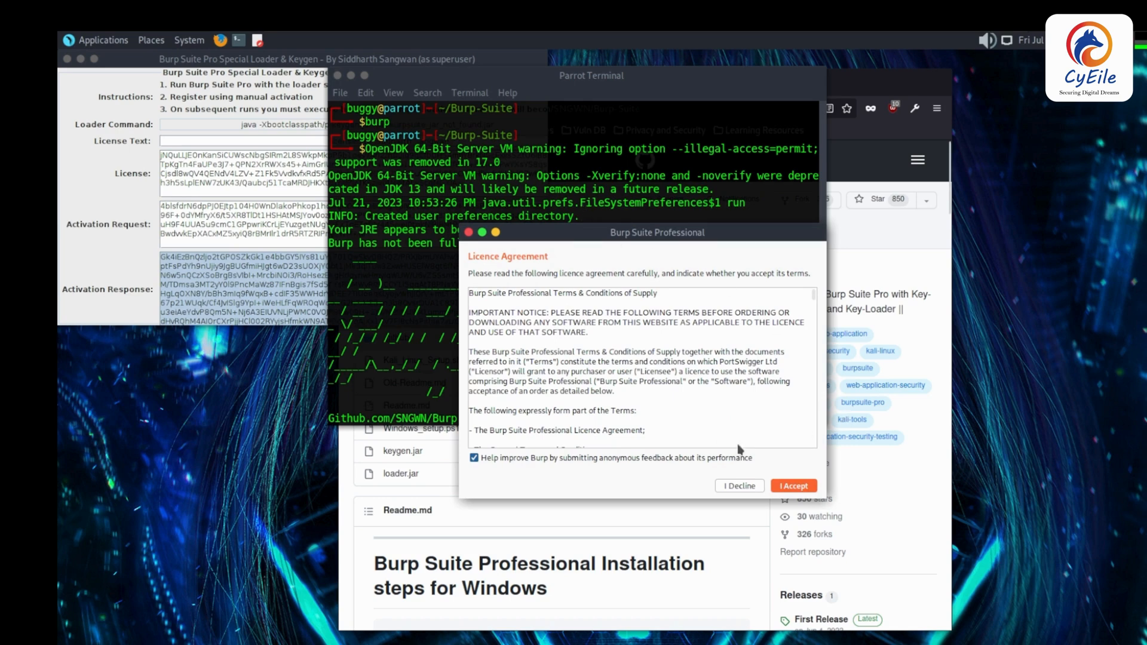
left_click(794, 486)
left_click(794, 486)
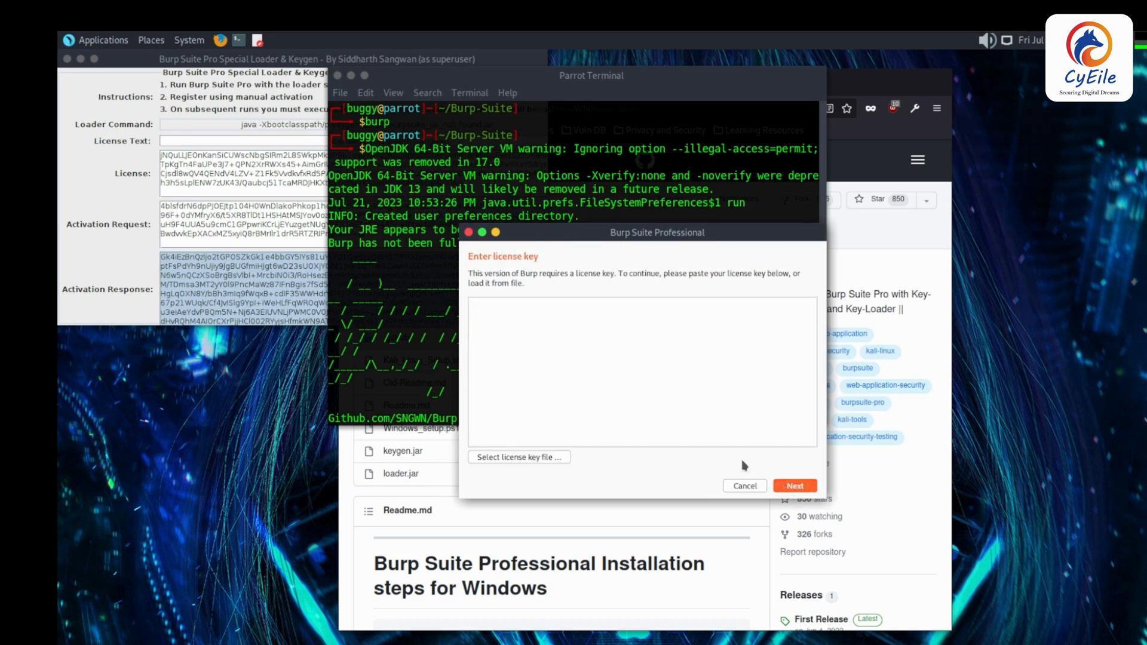
- Enter the keygen's licence key in the licence key field of the relaunched Burp Suite and continue
left_click(252, 190)
key("ctrl+a")
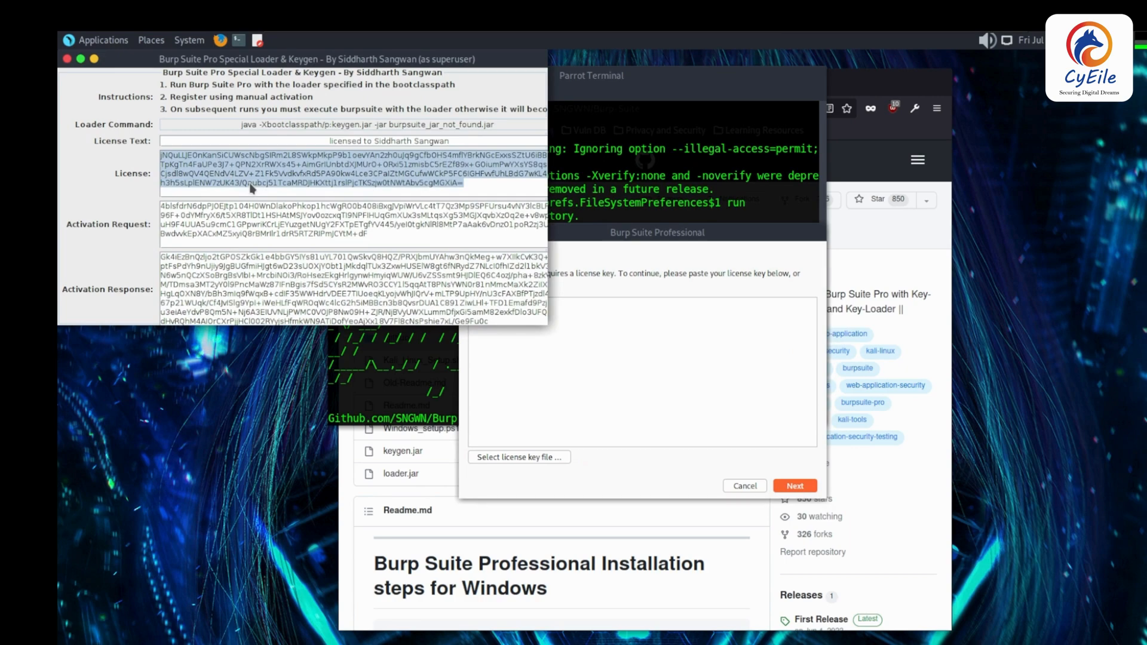
left_click(586, 332)
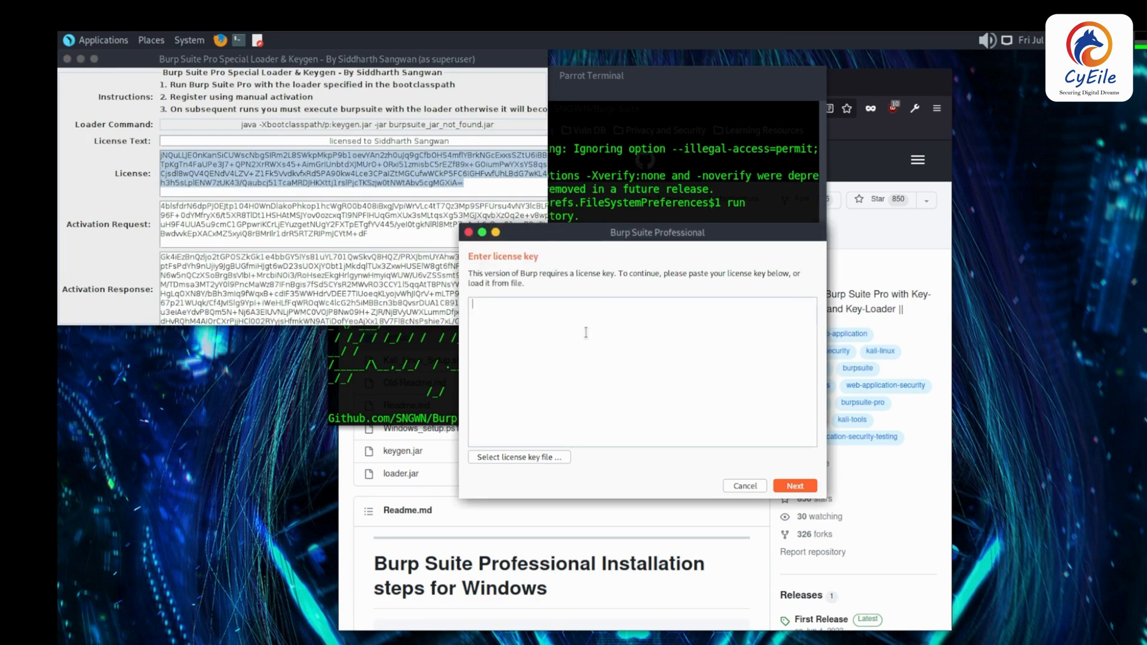
key("ctrl+v")
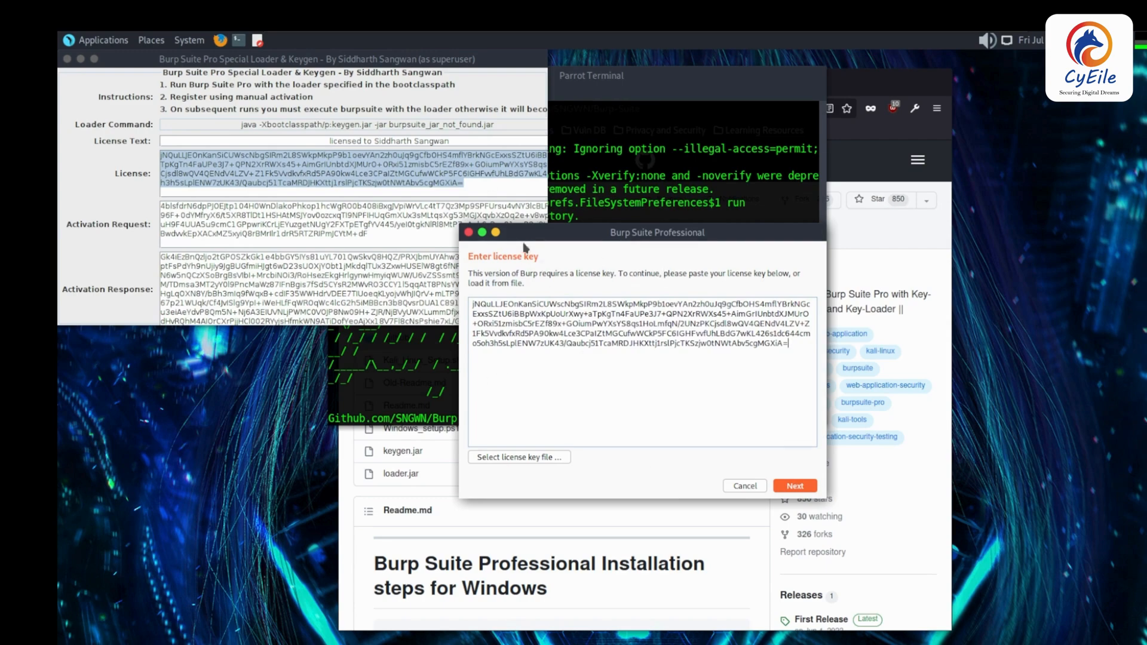
left_click(798, 487)
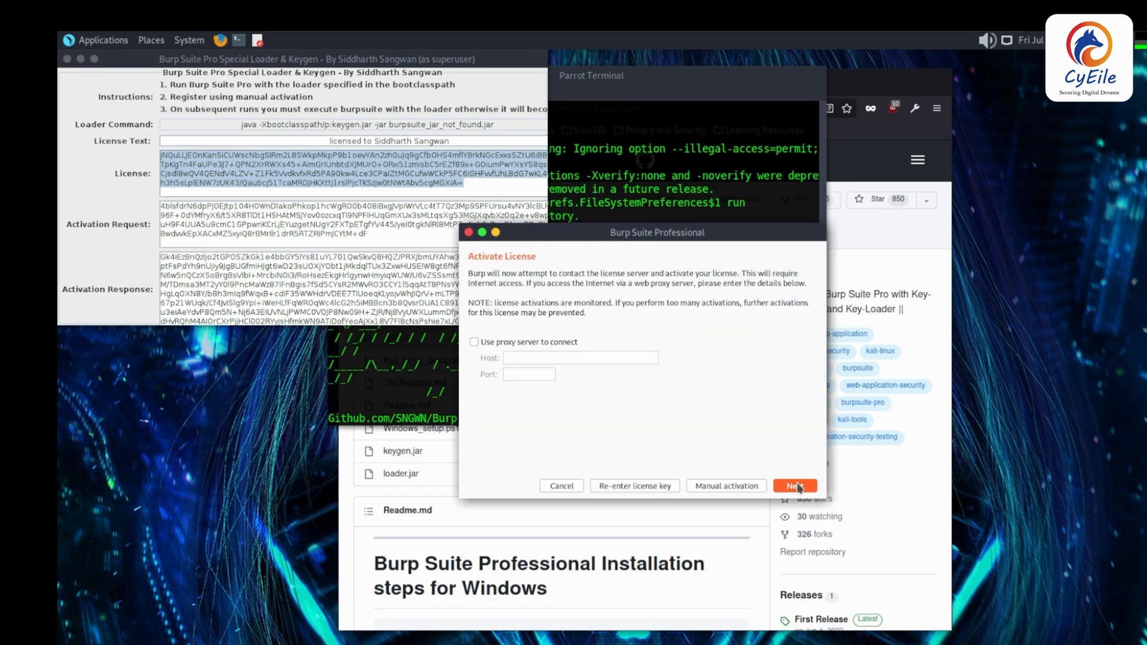
- Choose manual activation and replace the keygen's old activation request with the new one from Burp Suite
left_click(736, 487)
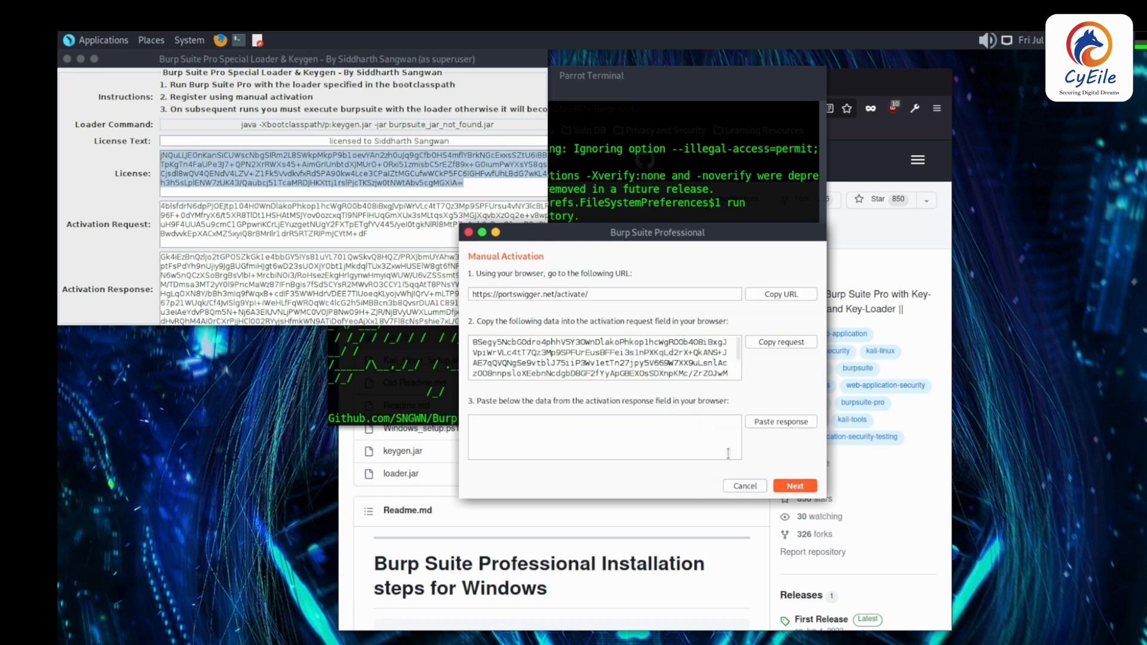
left_click(782, 346)
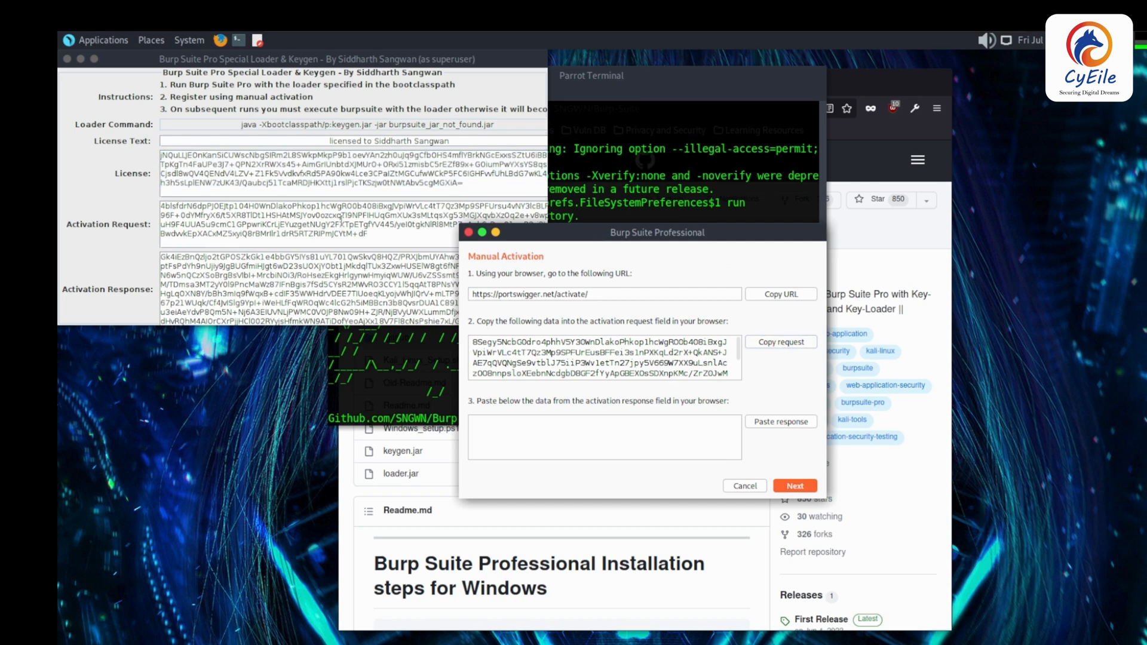
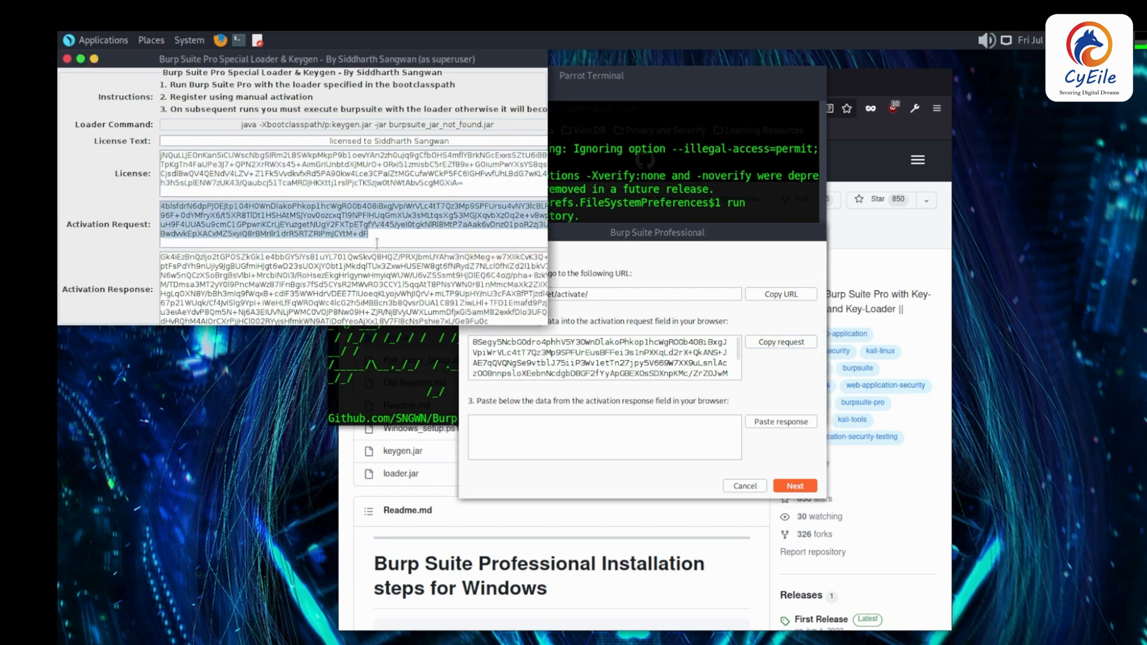
key("ctrl+v")
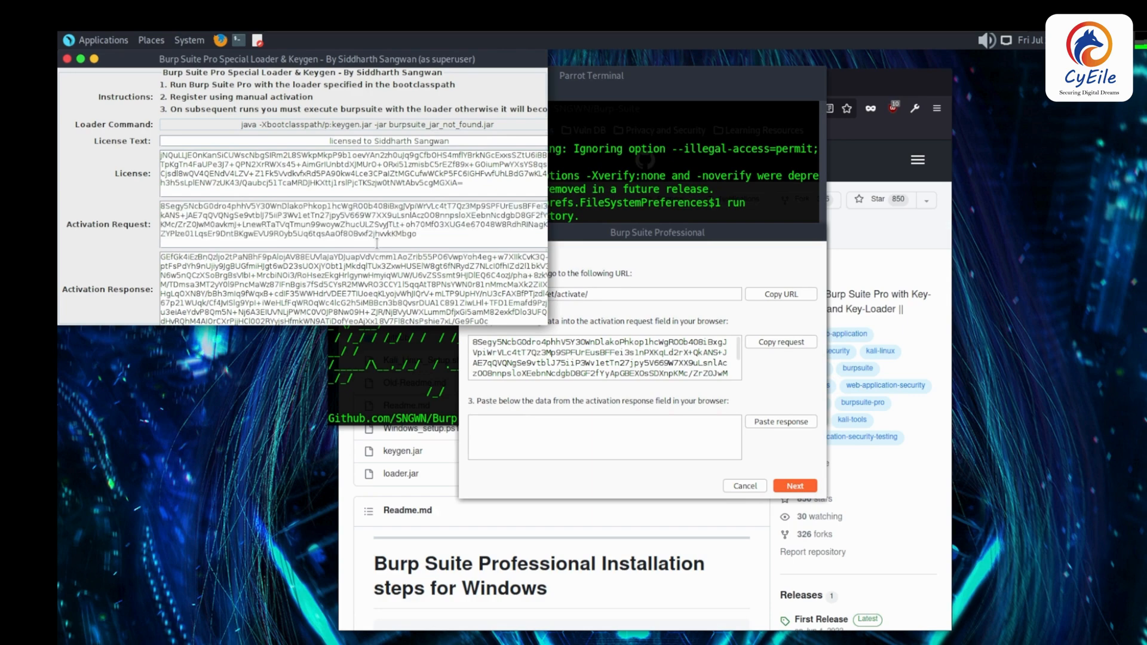
- Paste the keygen's new activation response into Burp Suite's activation response field and complete the activation
left_click(338, 285)
key("ctrl+a")
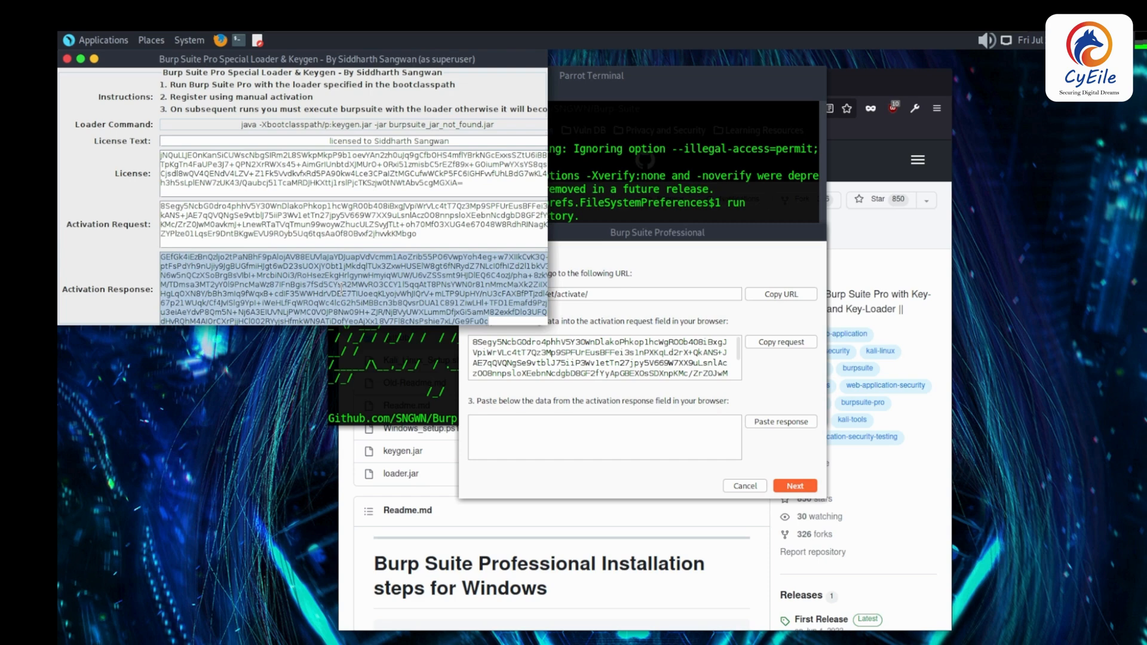
left_click(512, 433)
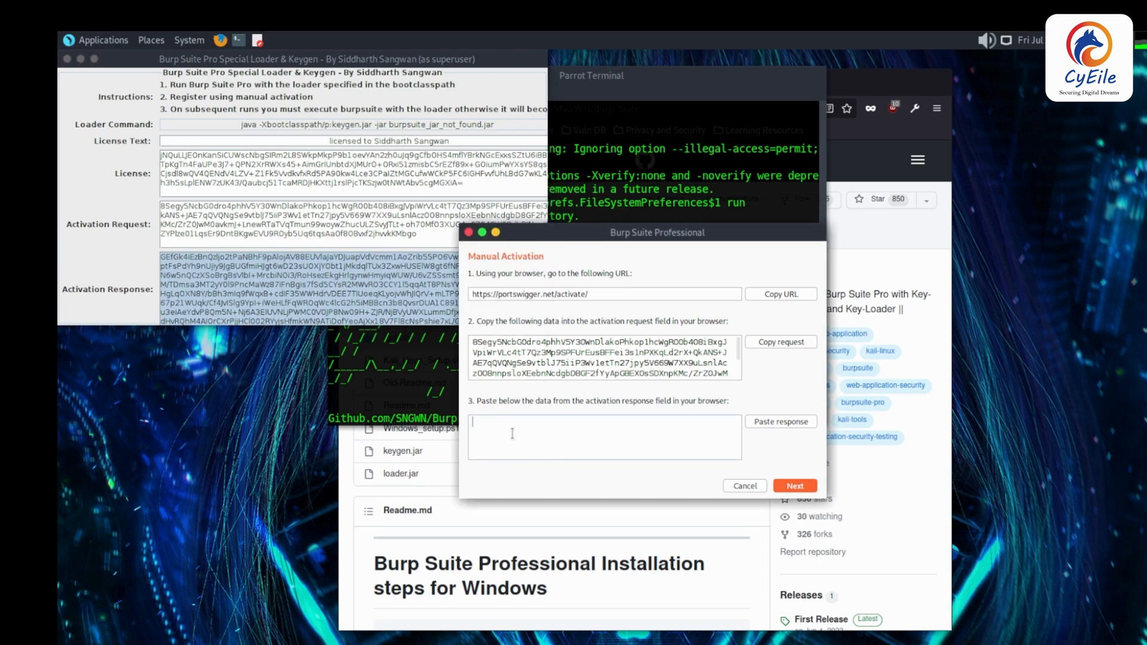
key("ctrl+v")
left_click(808, 488)
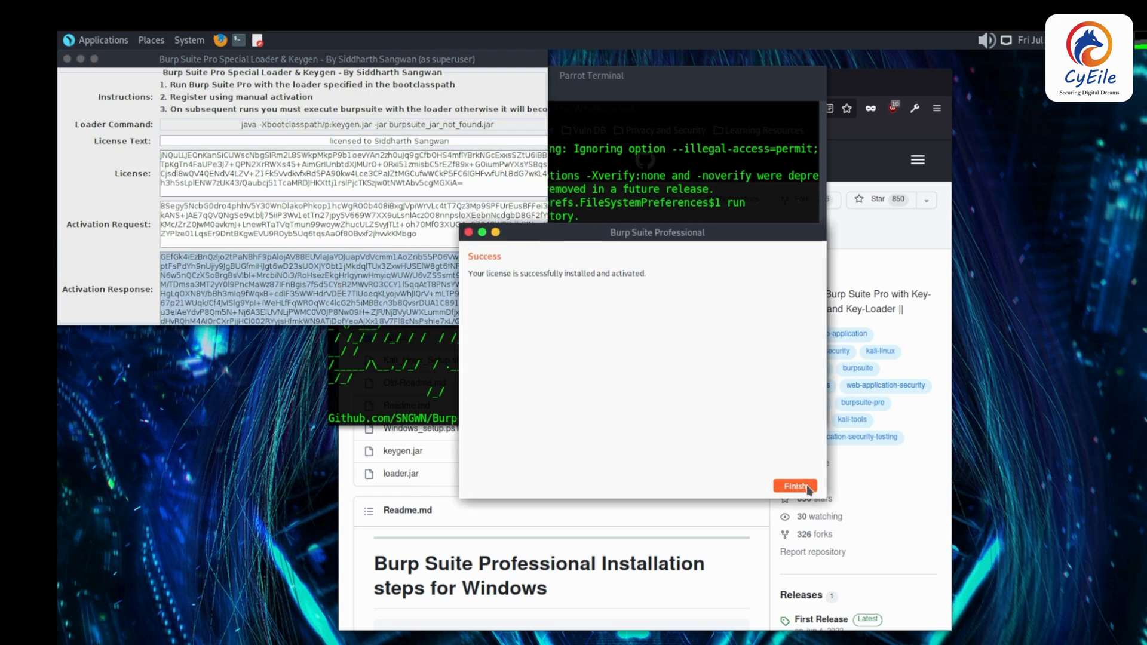
left_click(795, 486)
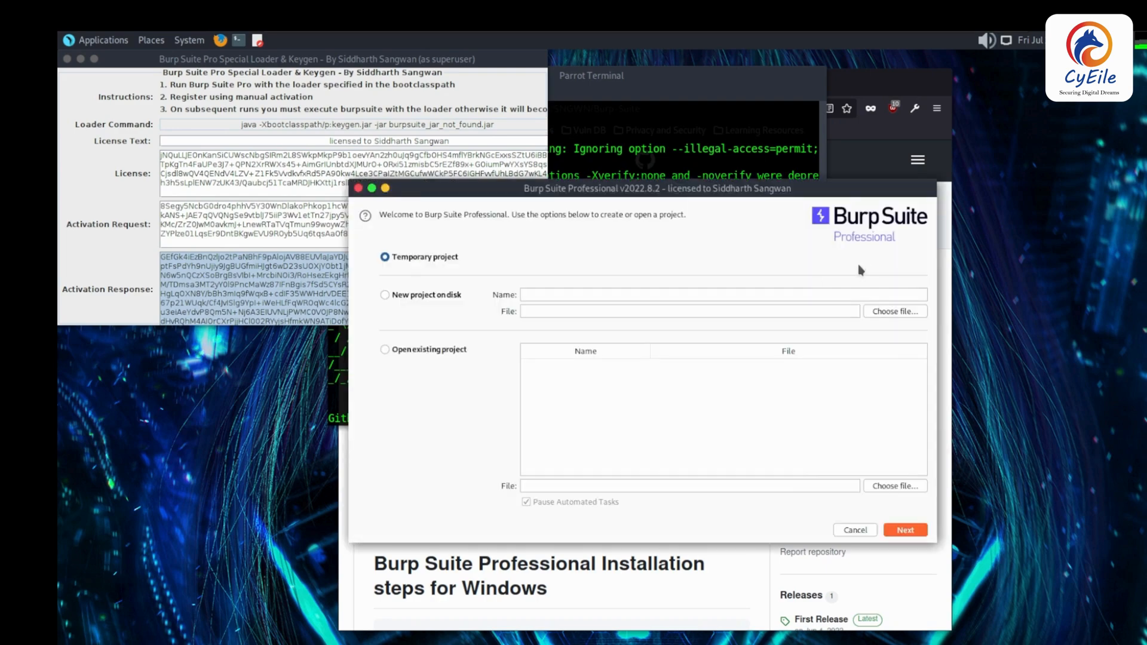
- Open a temporary project with Burp defaults, dismissing the out-of-date notice, and exit Burp Suite
left_click(905, 530)
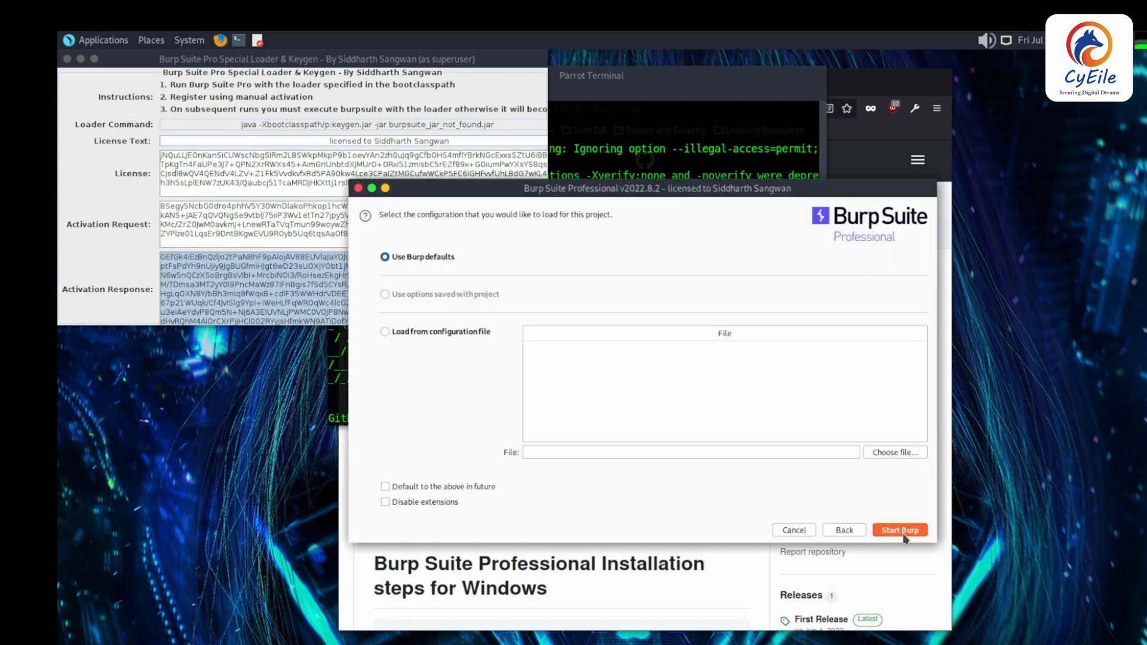
left_click(904, 530)
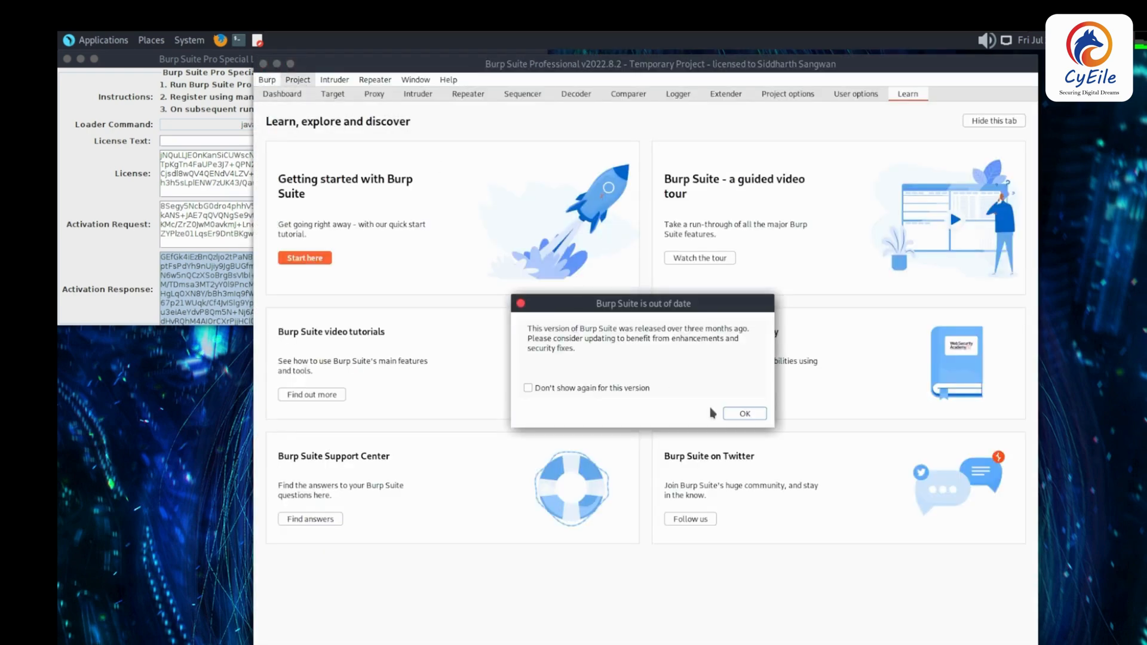
left_click(745, 413)
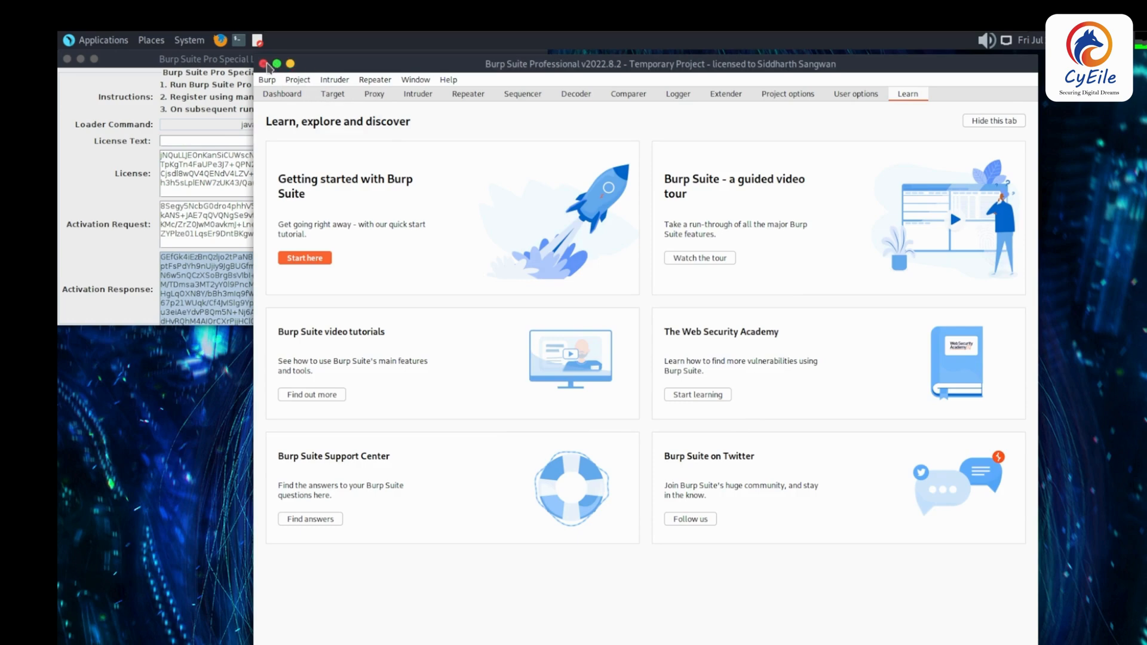
left_click(265, 65)
left_click(688, 385)
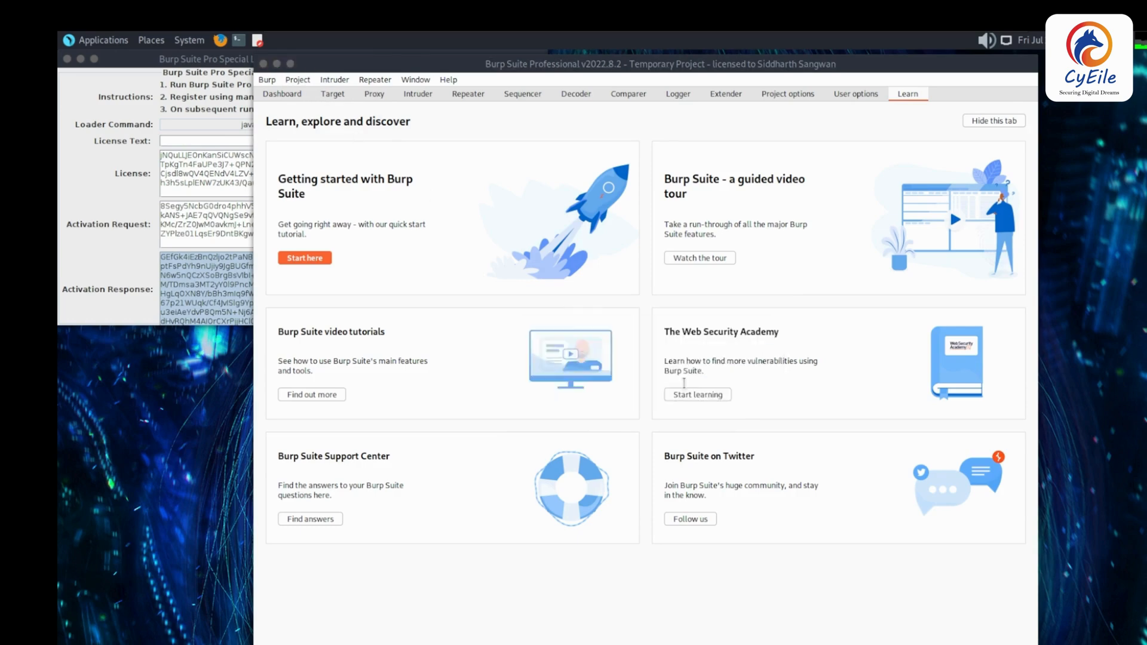
- Launch Burp Suite from the terminal with the burp command and dismiss the JRE version notice
type("b")
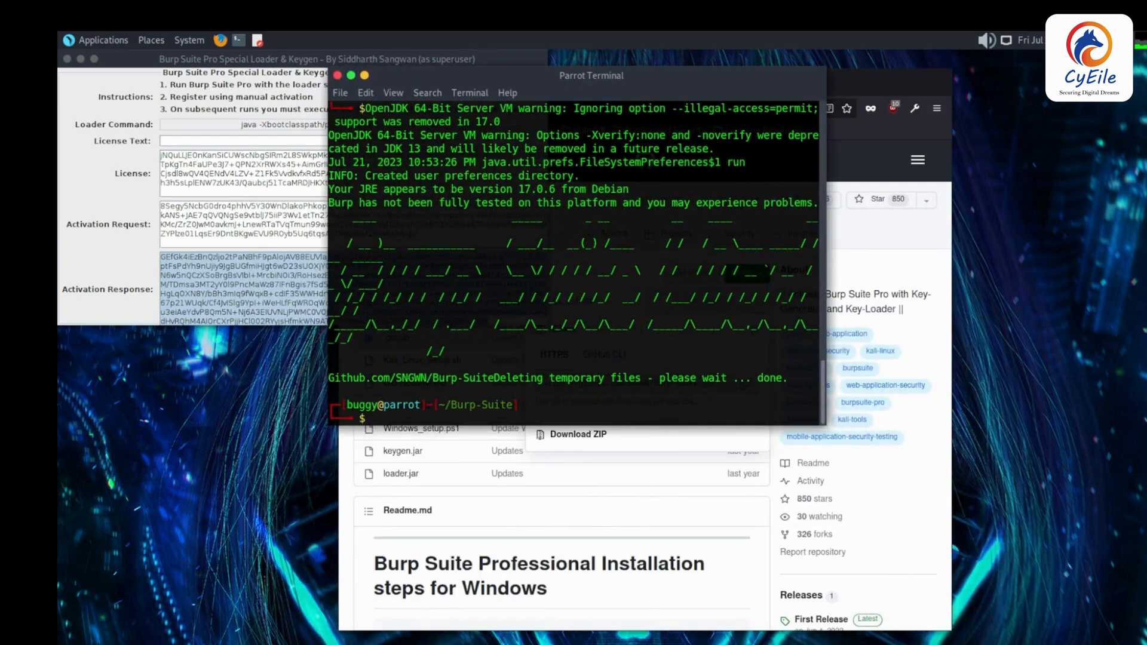
type("urp")
key("Return")
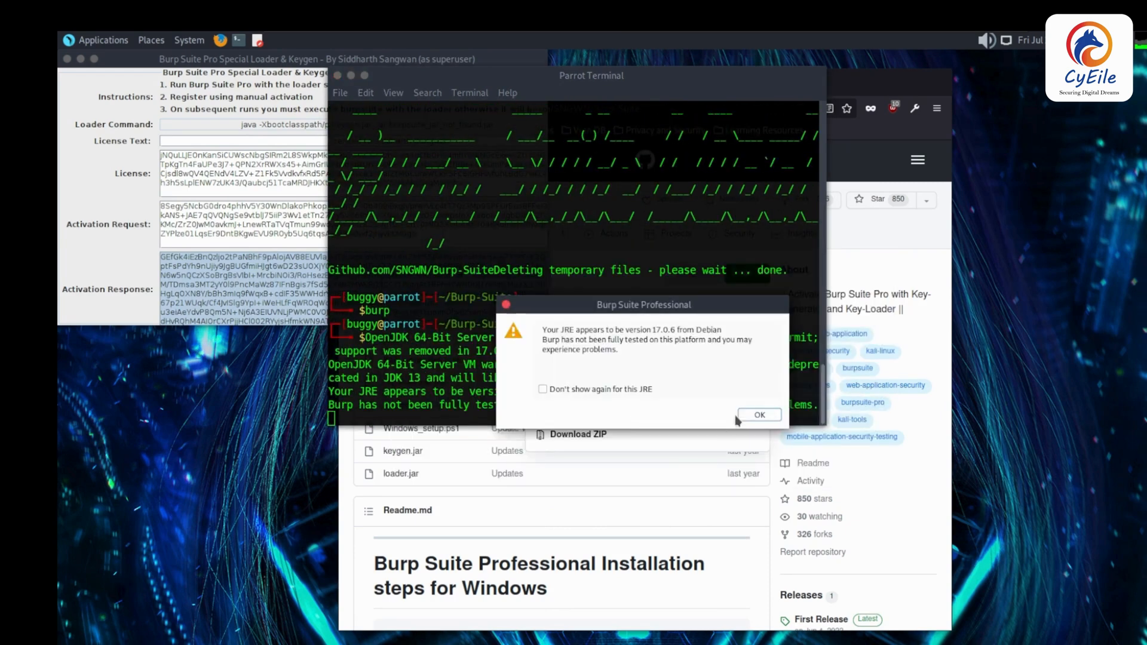
left_click(758, 417)
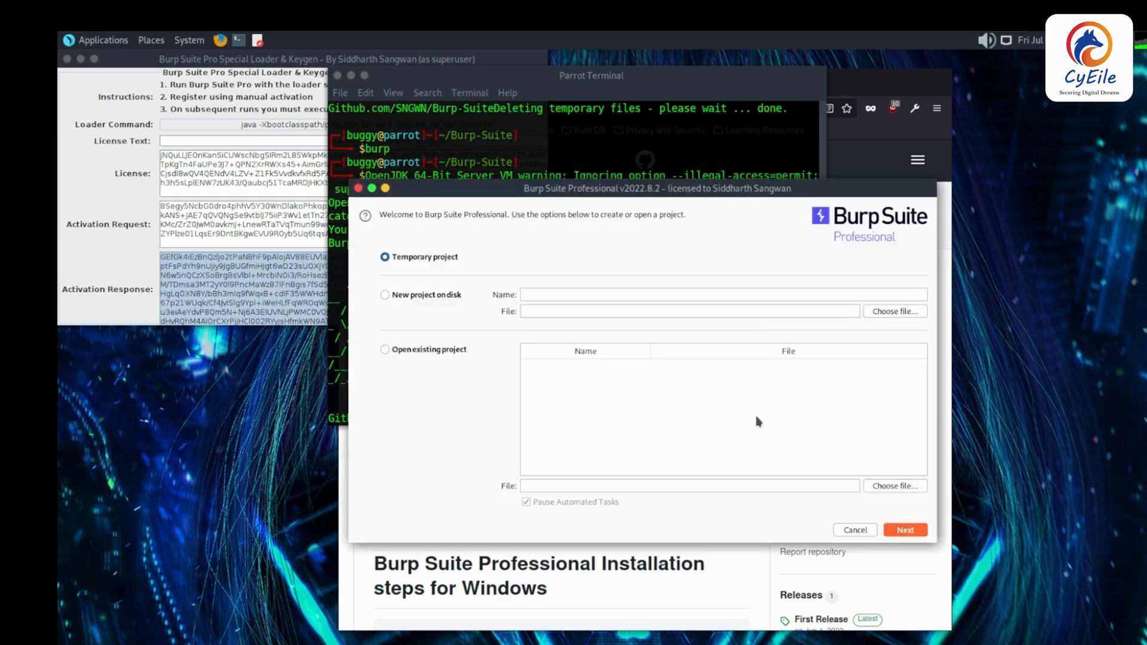
- Start a temporary project with Burp defaults, dismiss the out-of-date notice, and exit Burp Suite
left_click(913, 530)
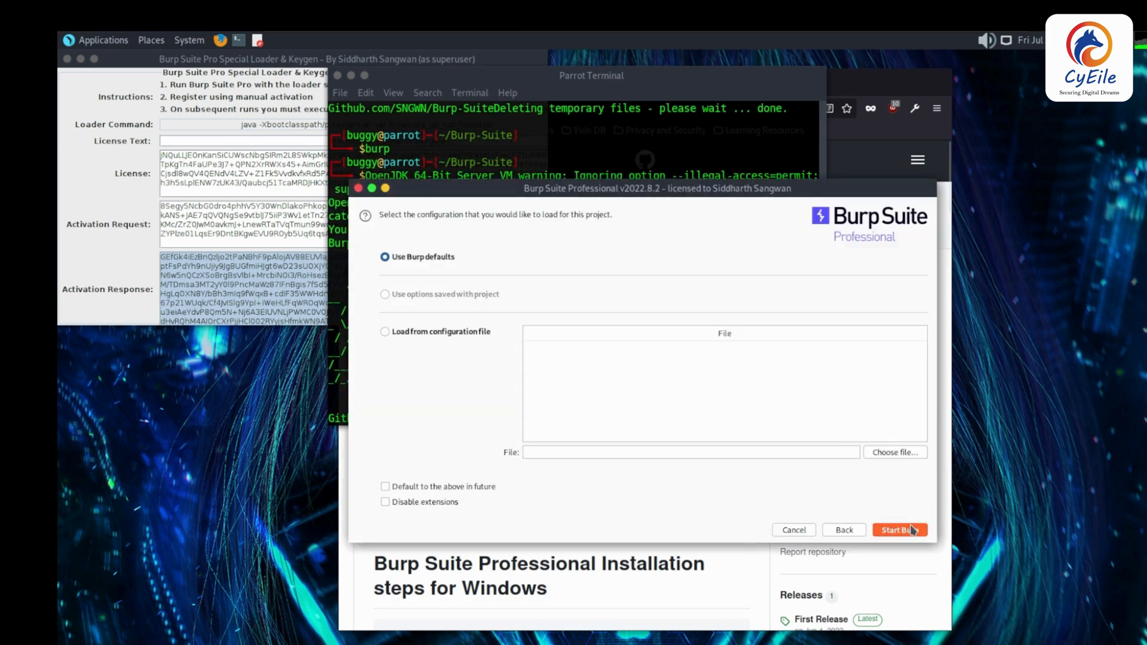
left_click(911, 530)
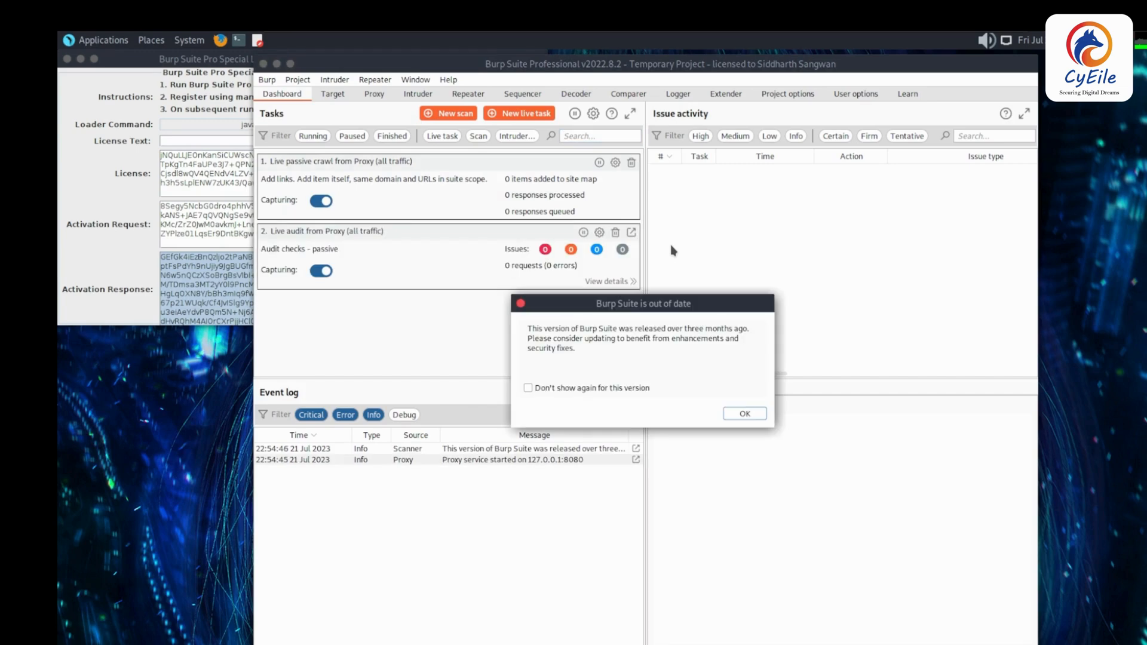
left_click(744, 413)
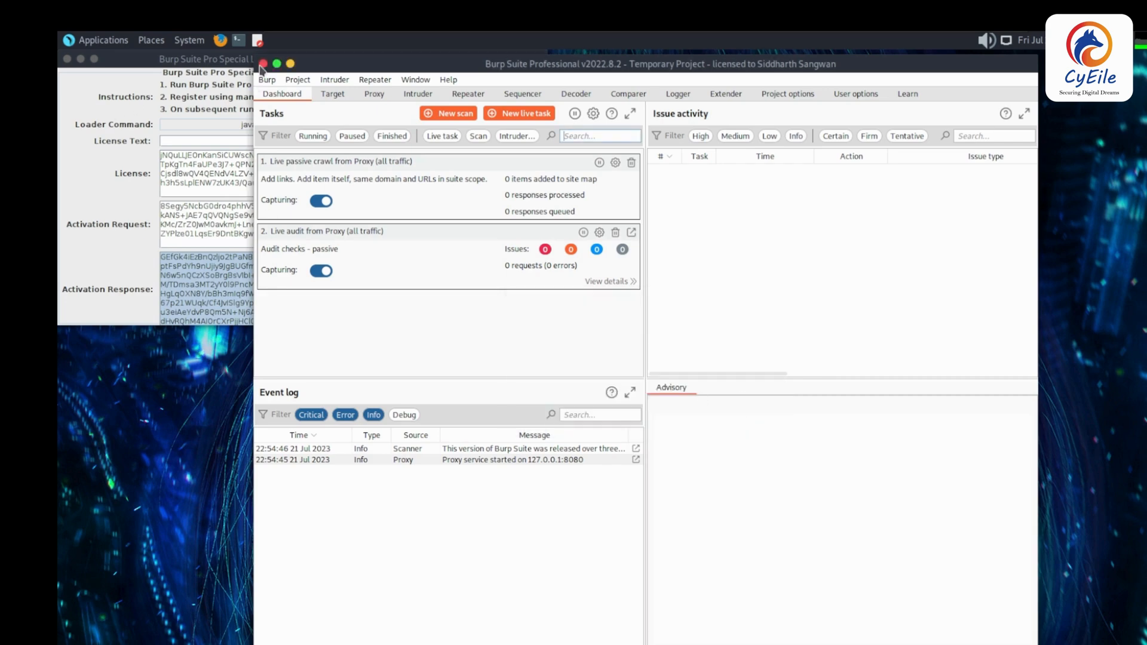
left_click(262, 63)
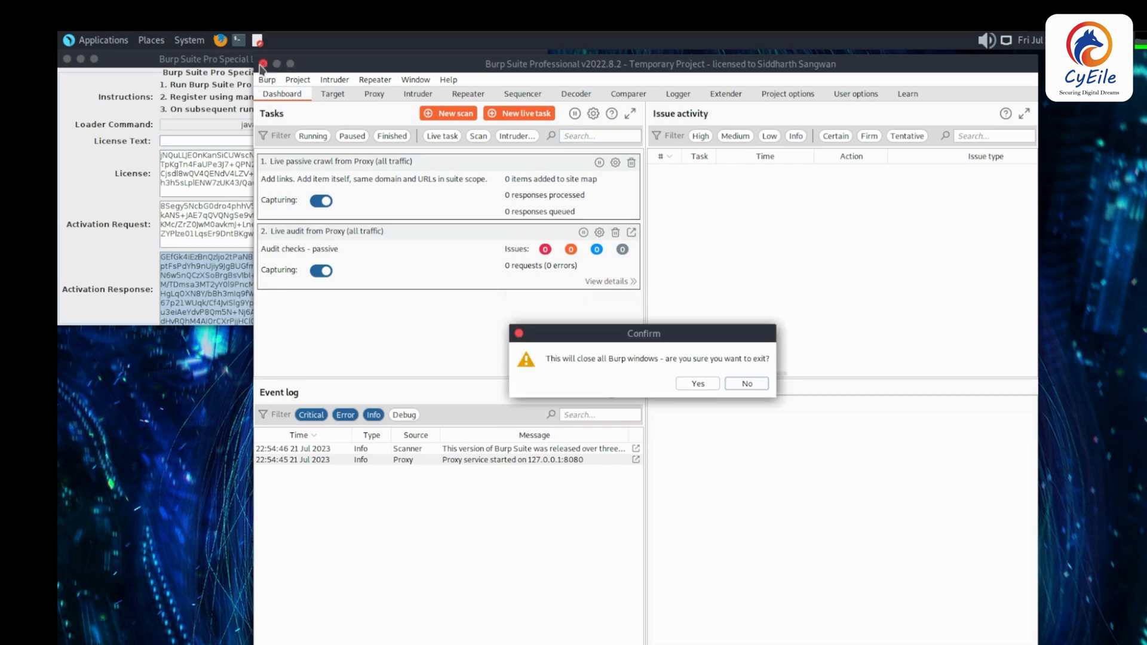
left_click(697, 384)
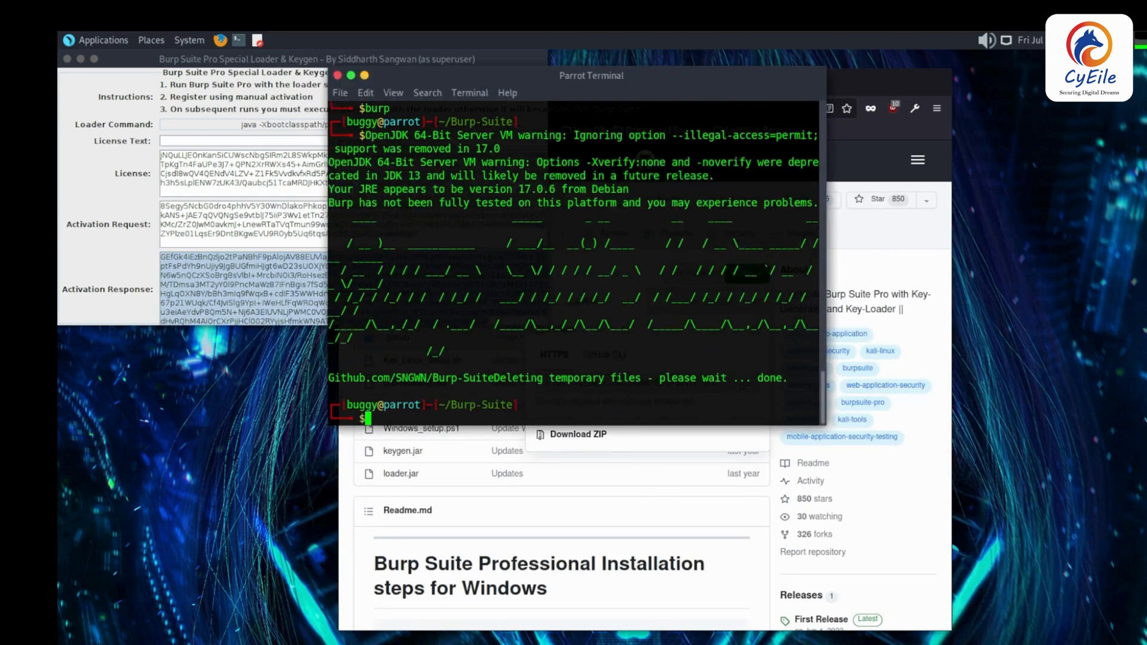
- Relaunch Burp Suite with the burp command and start a temporary project with Burp defaults in a maximized window
type("burp")
key("Return")
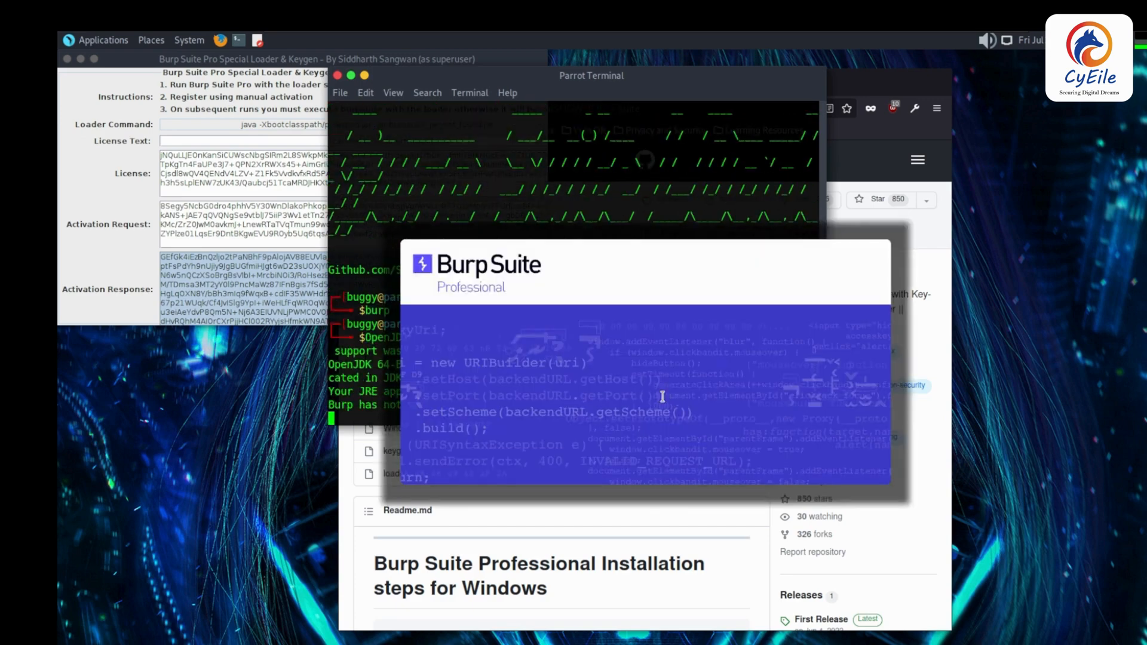
key("Return")
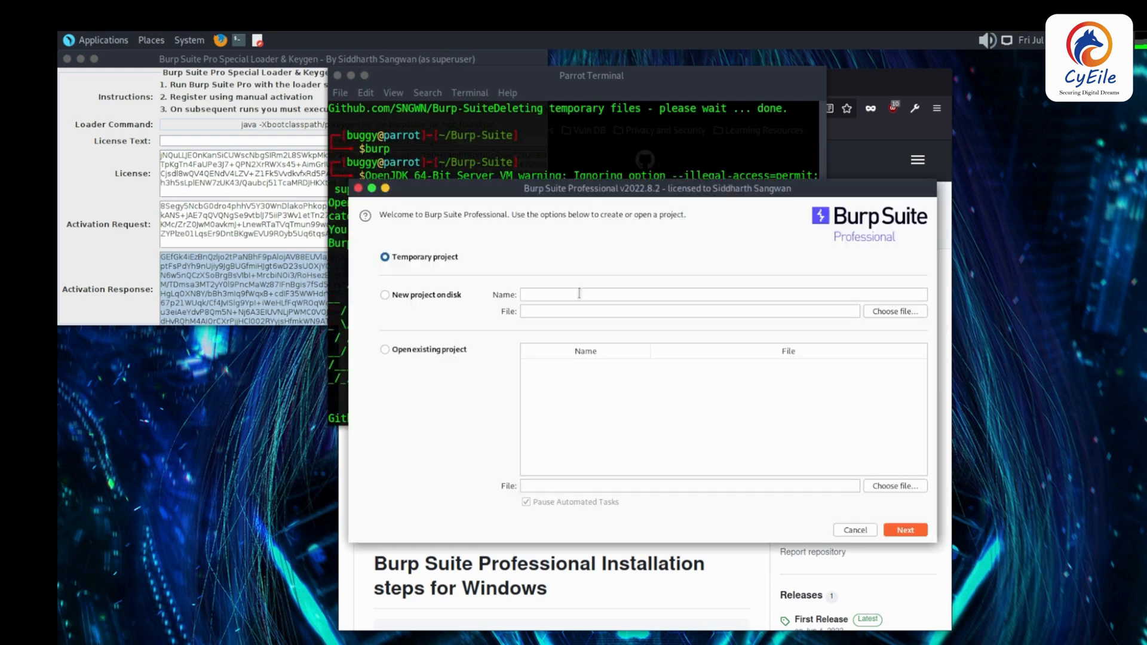
left_click(905, 530)
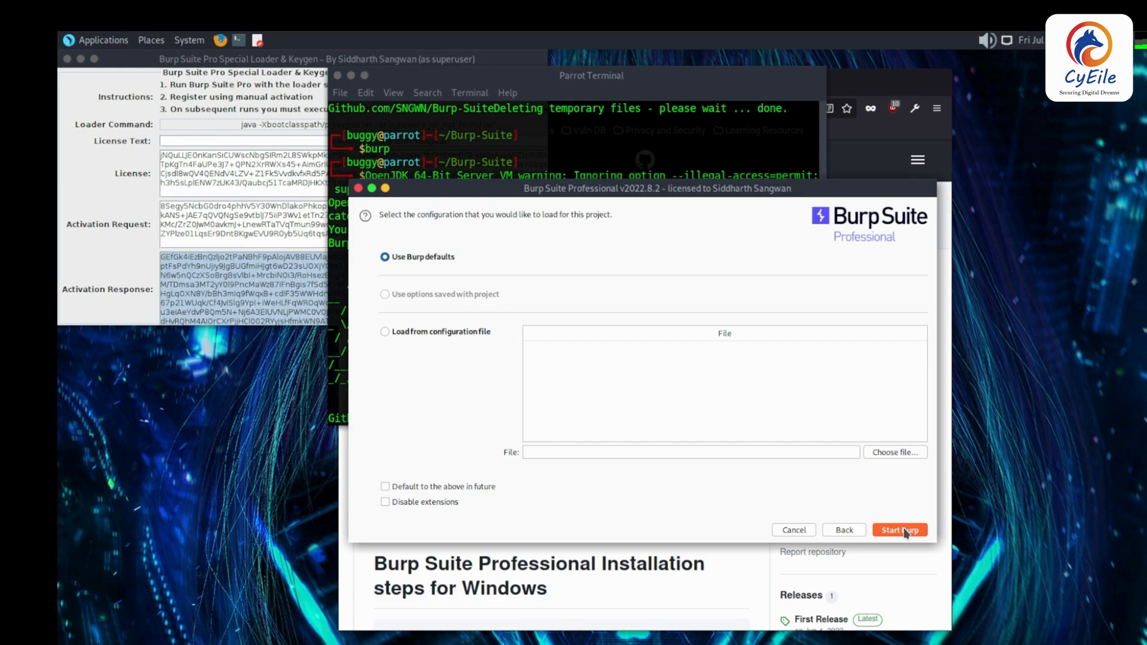
left_click(905, 530)
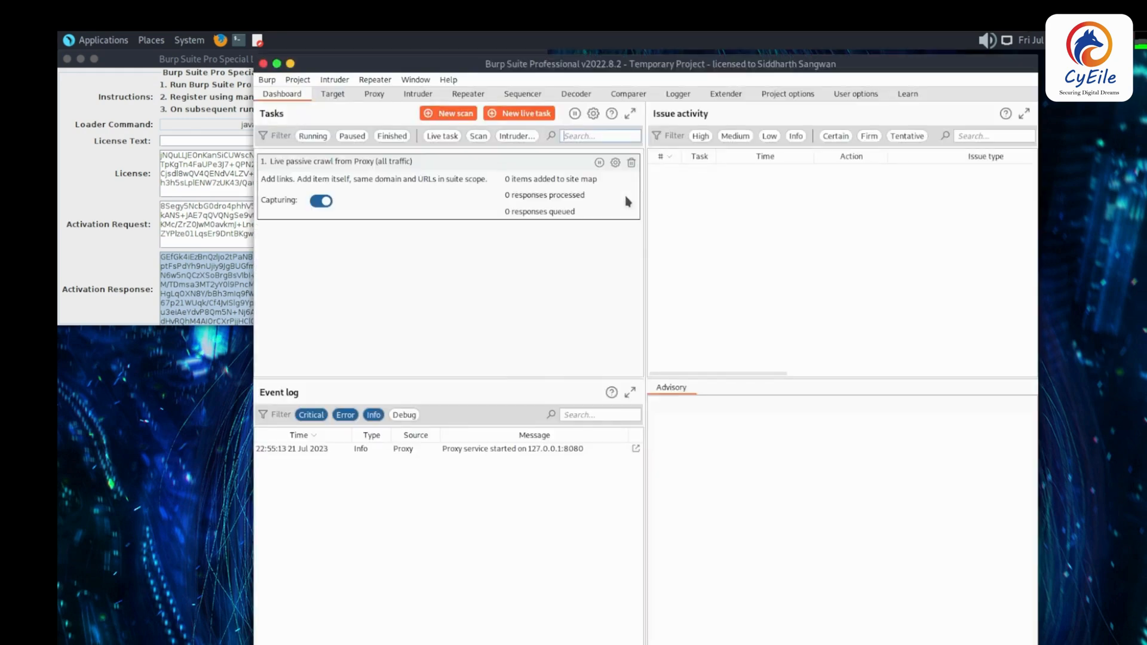
double_click(646, 66)
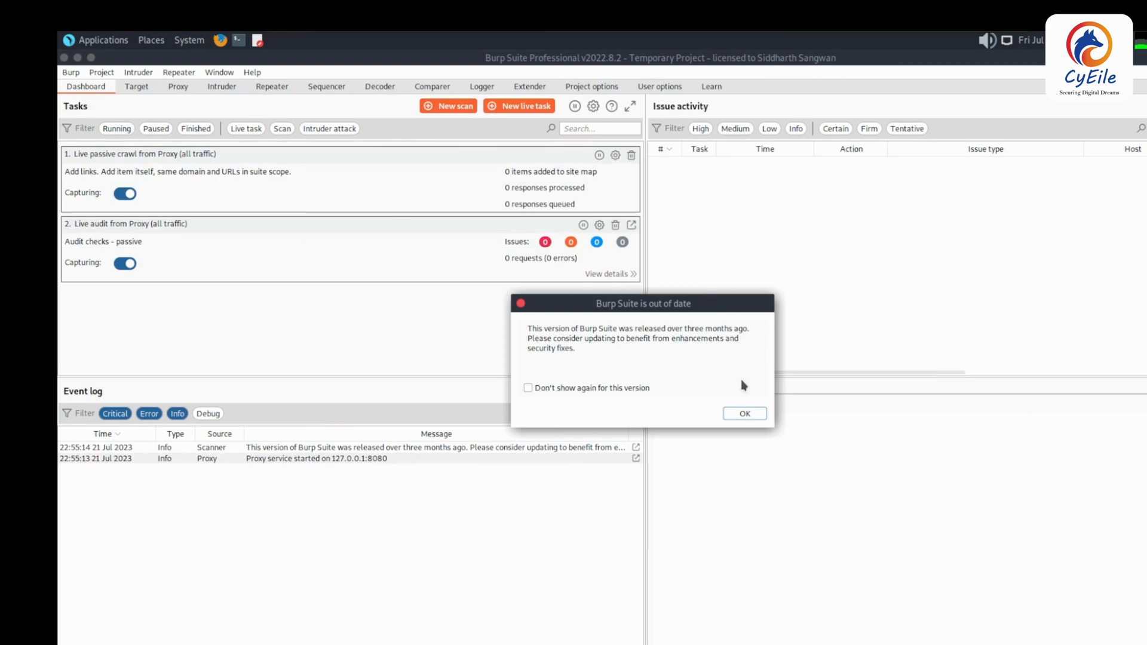
left_click(744, 413)
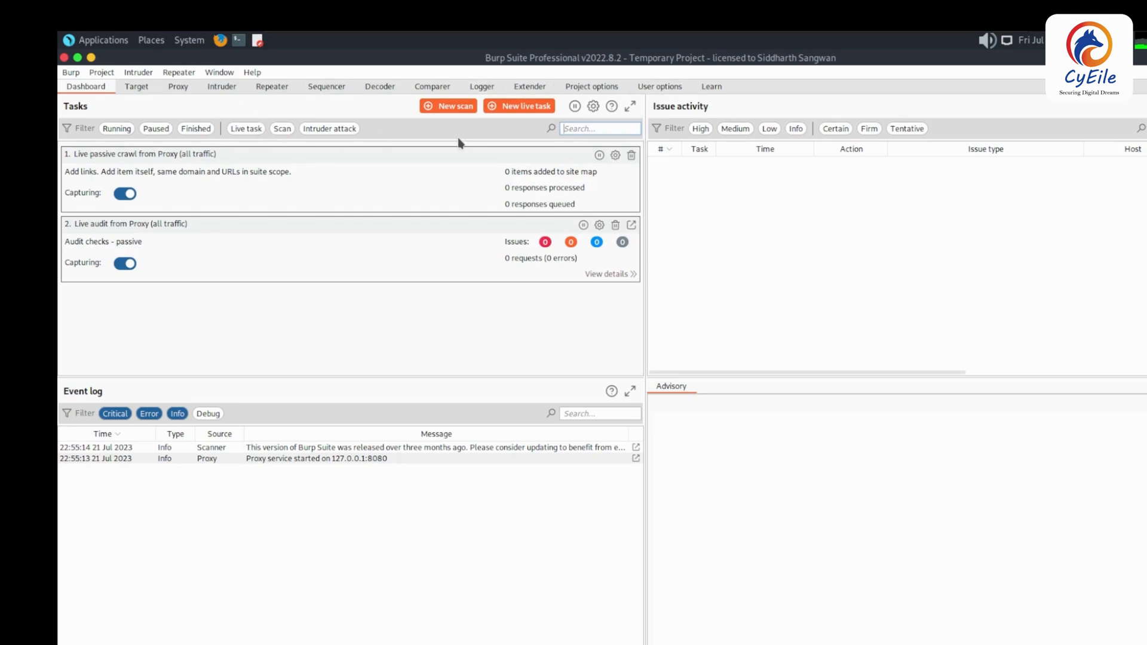
- Switch to Firefox and open testphp.vulnweb.com in place of the GitHub repository page
key("alt+Tab")
key("alt+Tab")
key("alt+Tab")
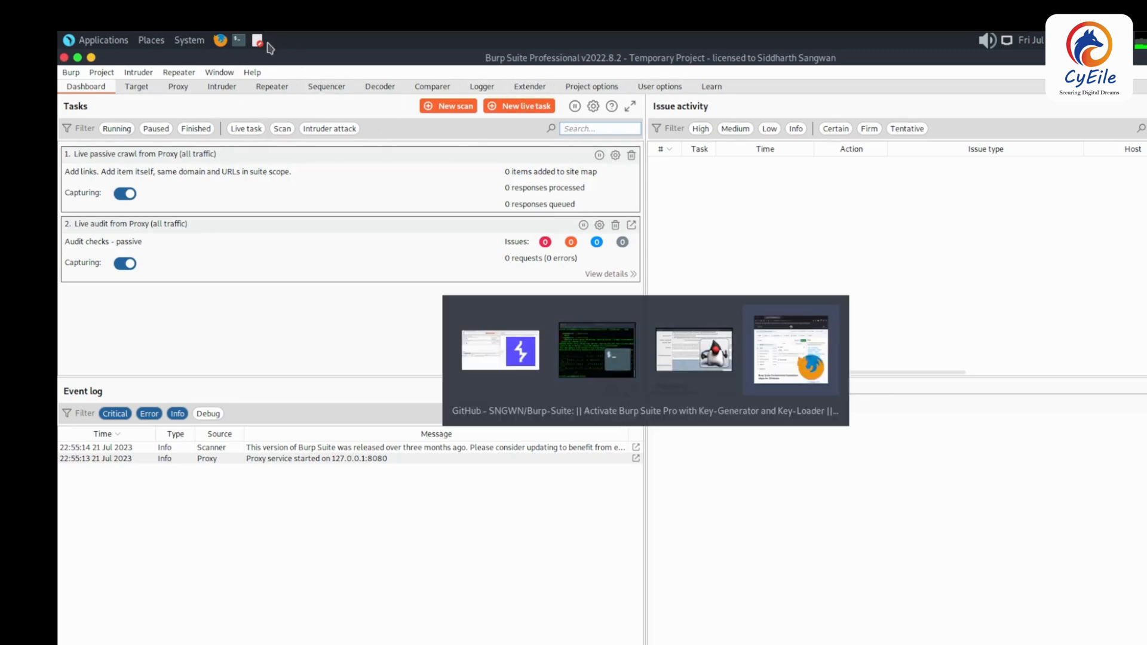
left_click(687, 108)
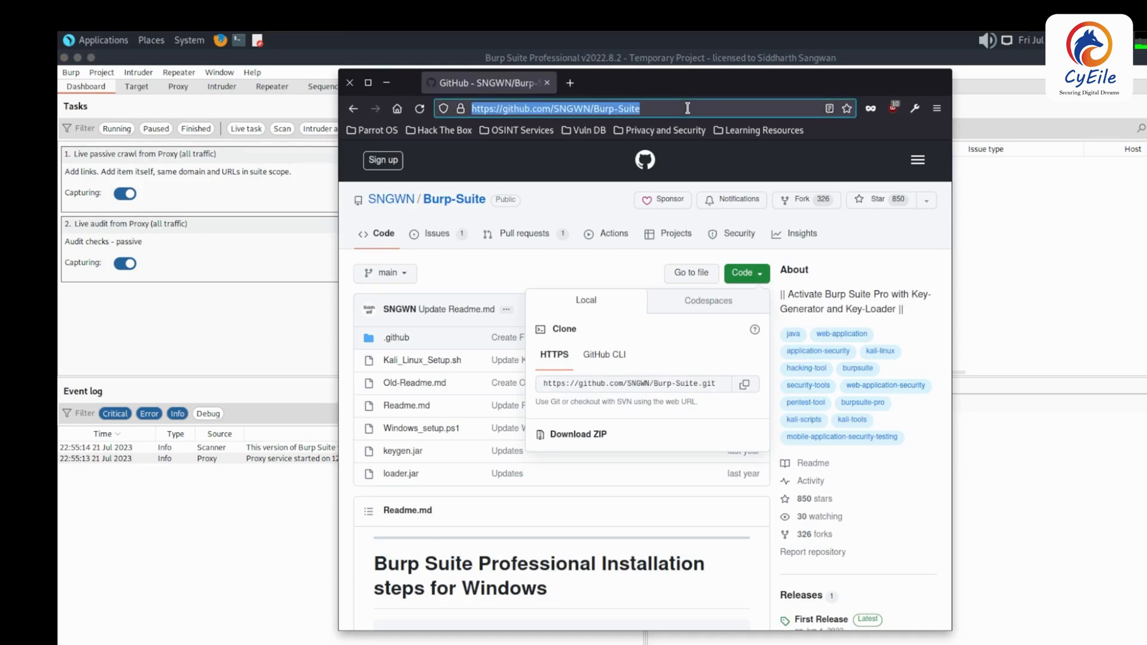
type("testphp.vulnweb.com/")
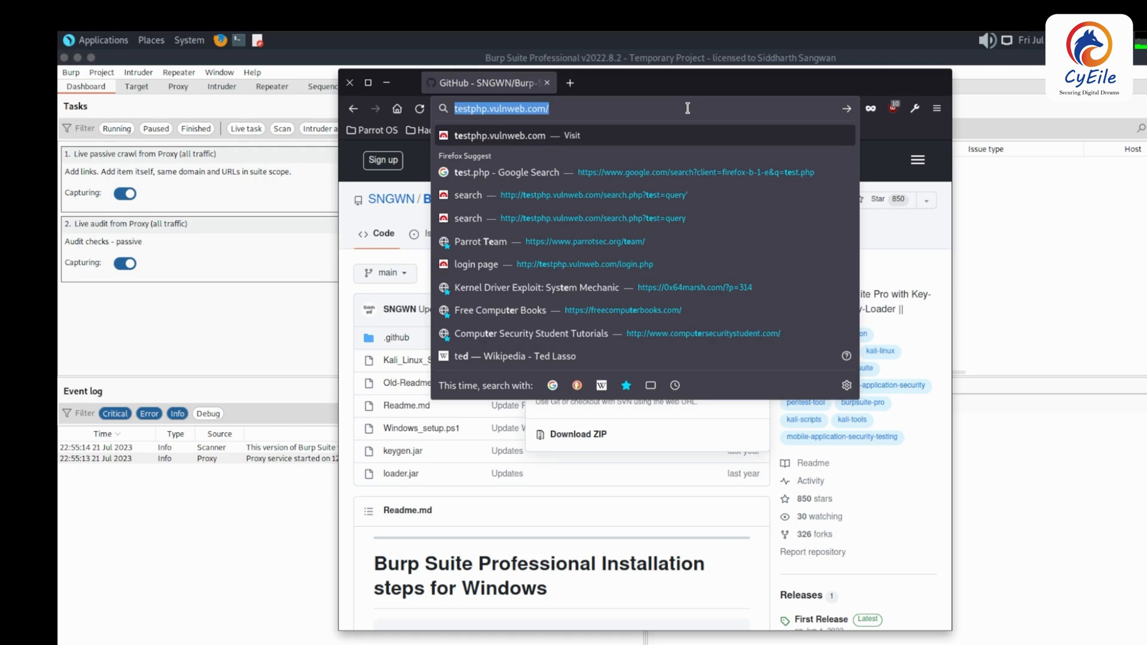
key("Return")
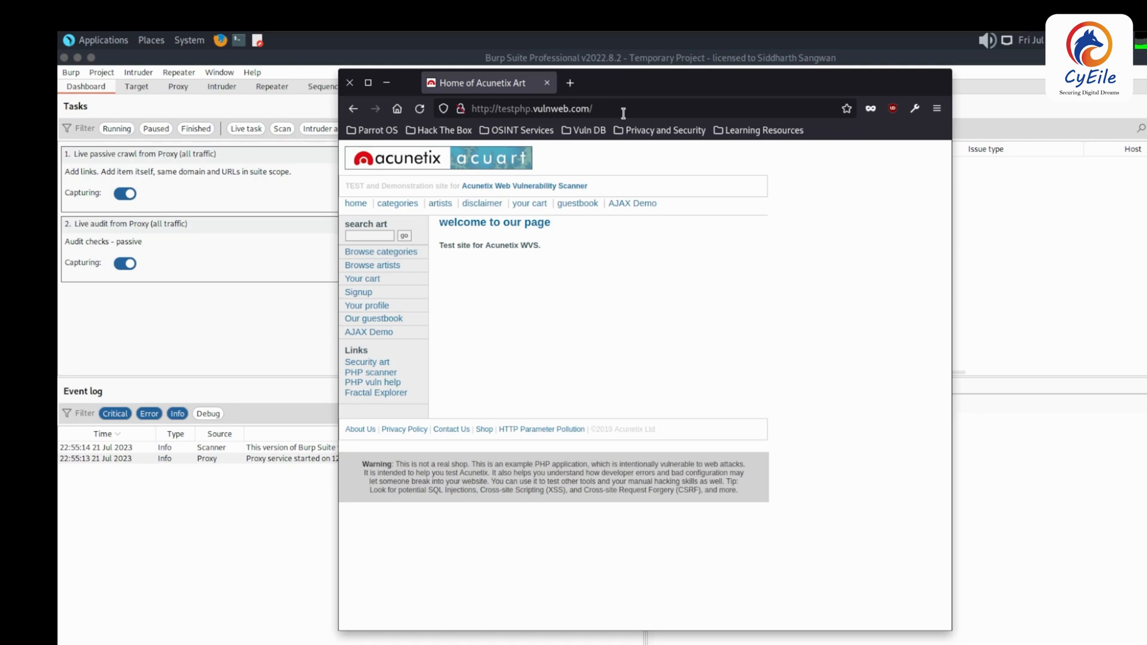
- In Burp Suite, create a new crawl and audit scan with testphp.vulnweb.com/ as the URL to scan
left_click(387, 82)
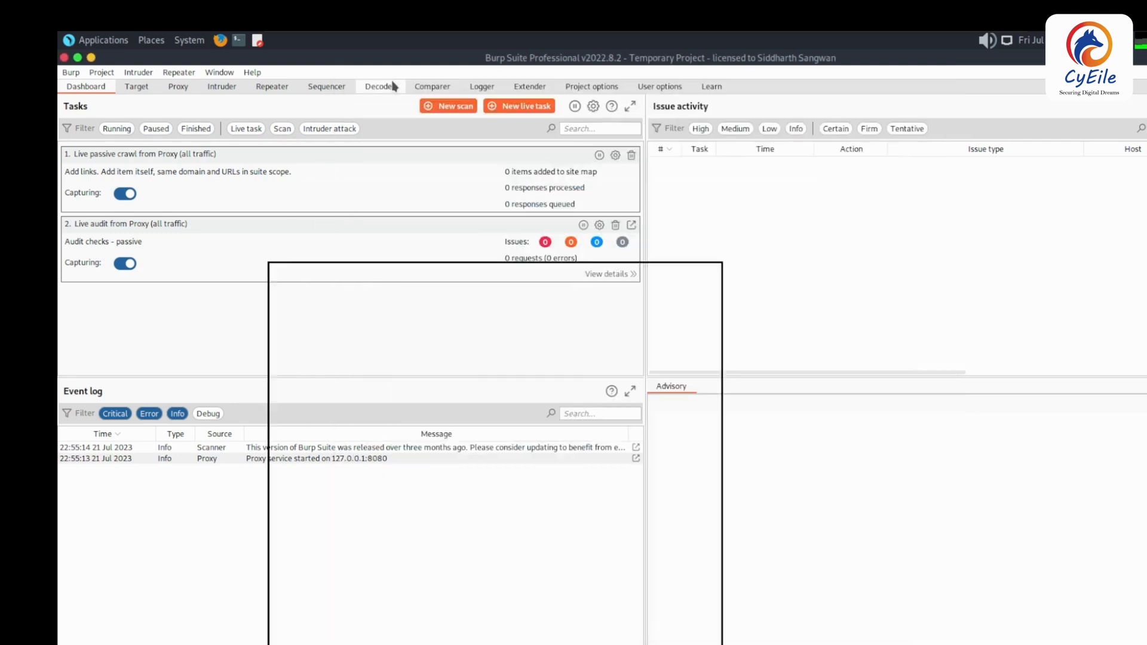
left_click(447, 106)
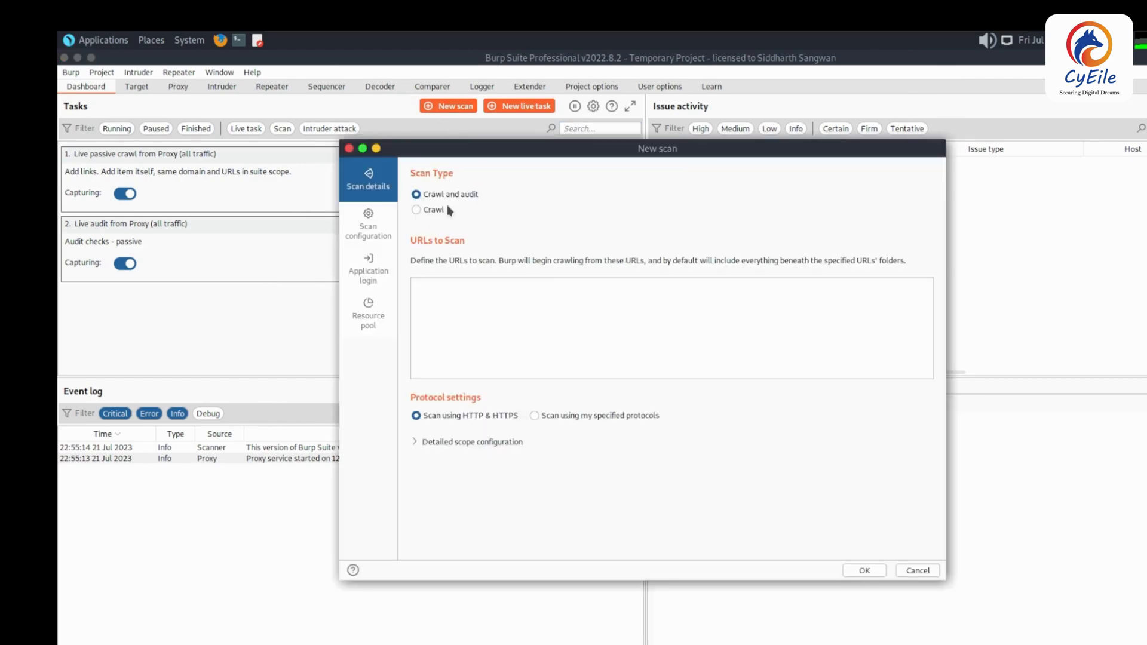
key("alt+Tab")
key("alt+Tab")
key("alt+Tab")
key("alt+Tab")
left_click(429, 316)
type("testphp.vulnweb.com/")
left_click(874, 575)
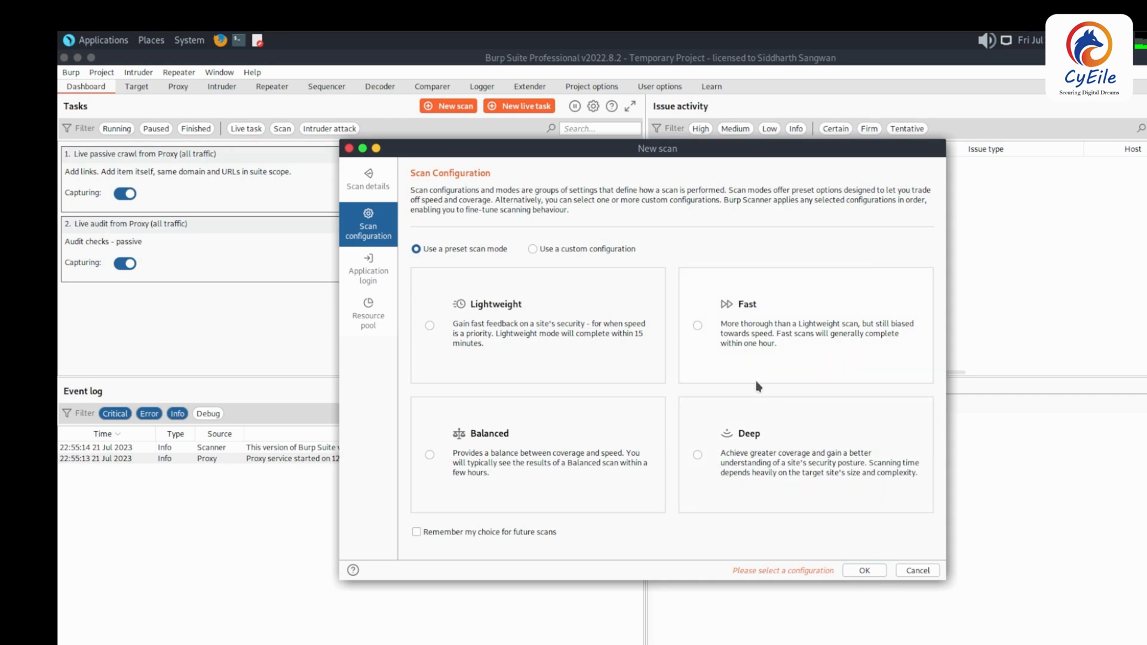
- Switch to Firefox and browse the home, categories, artists and disclaimer pages of the Acunetix test site
left_click(221, 40)
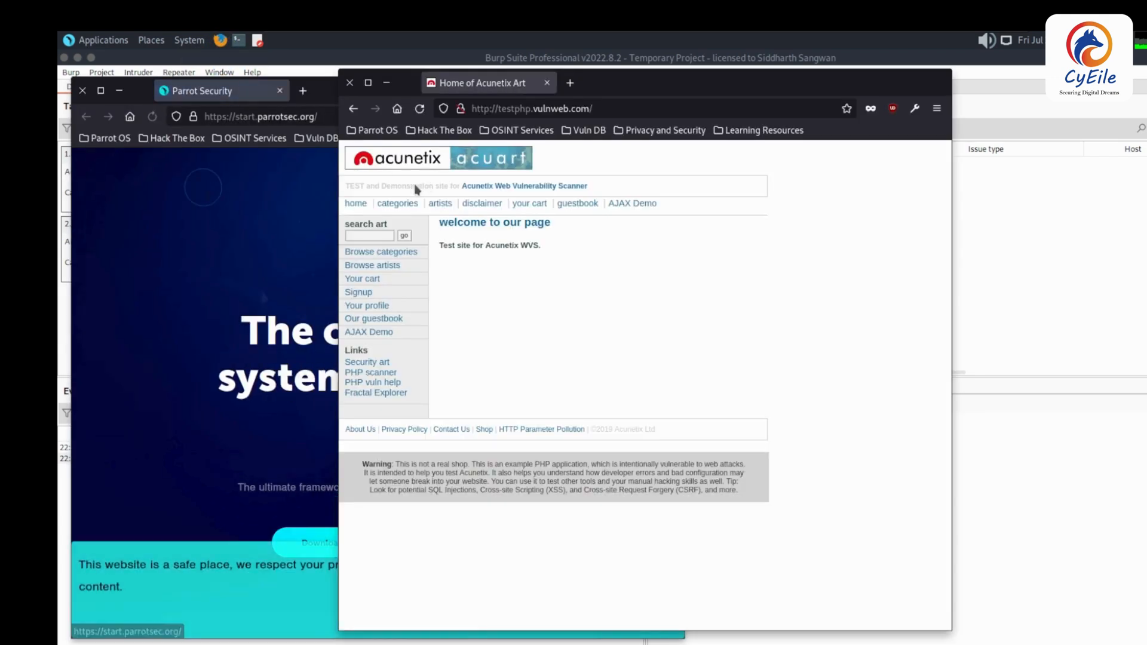
left_click(356, 204)
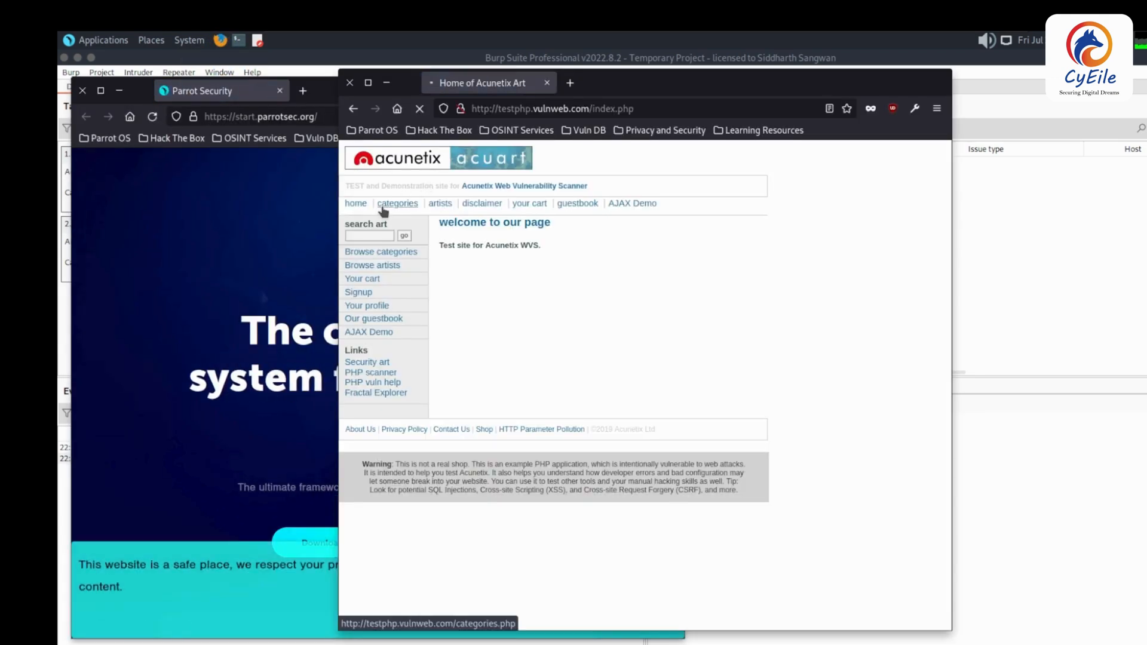
left_click(422, 205)
left_click(439, 204)
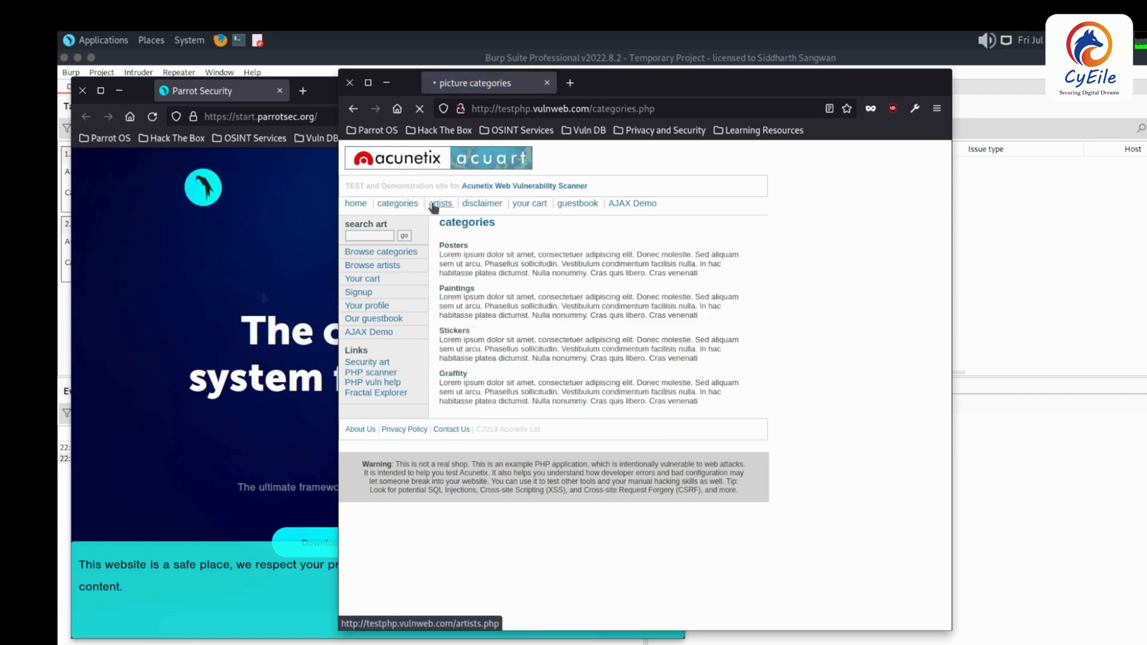
left_click(474, 205)
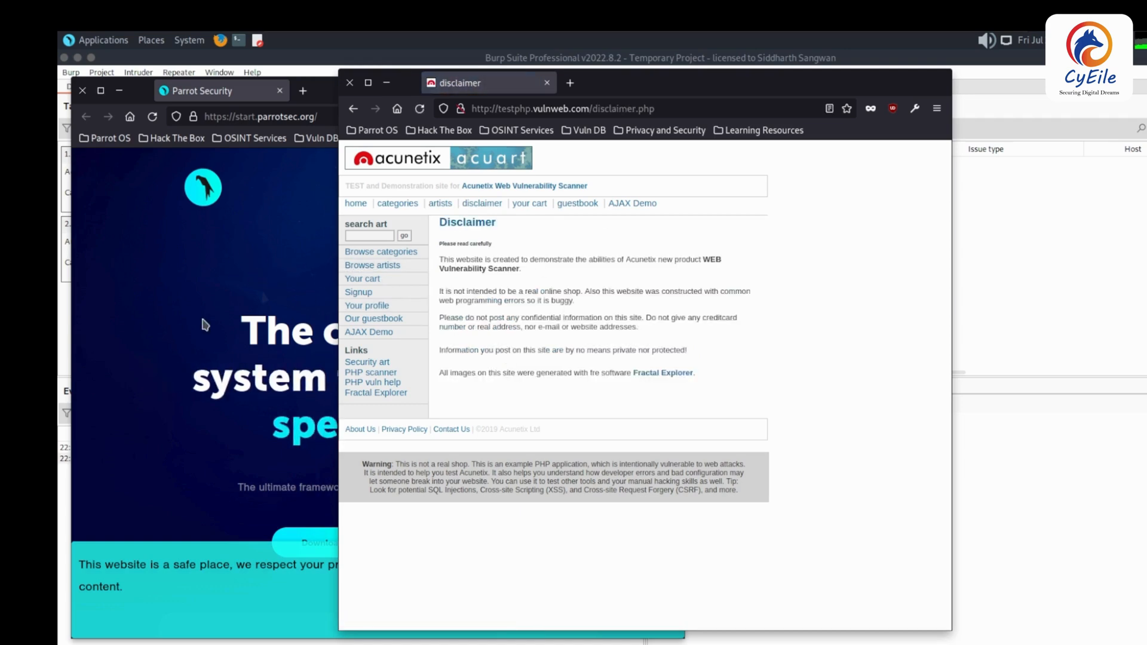
- Return to Burp Suite's new scan dialog and start the scan with the Fast preset scan mode
key("alt+Tab")
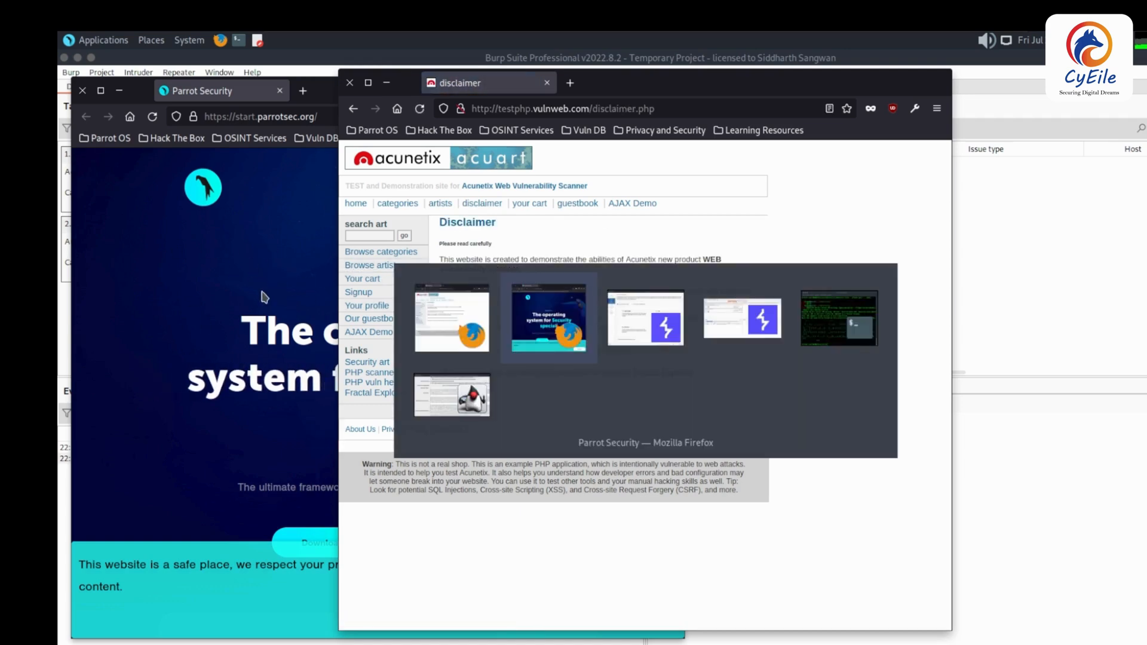
key("alt+Tab")
key("alt+Tab")
key("alt+Tab")
key("alt+Tab")
key("alt+Tab")
key("alt+Tab")
key("alt+Tab")
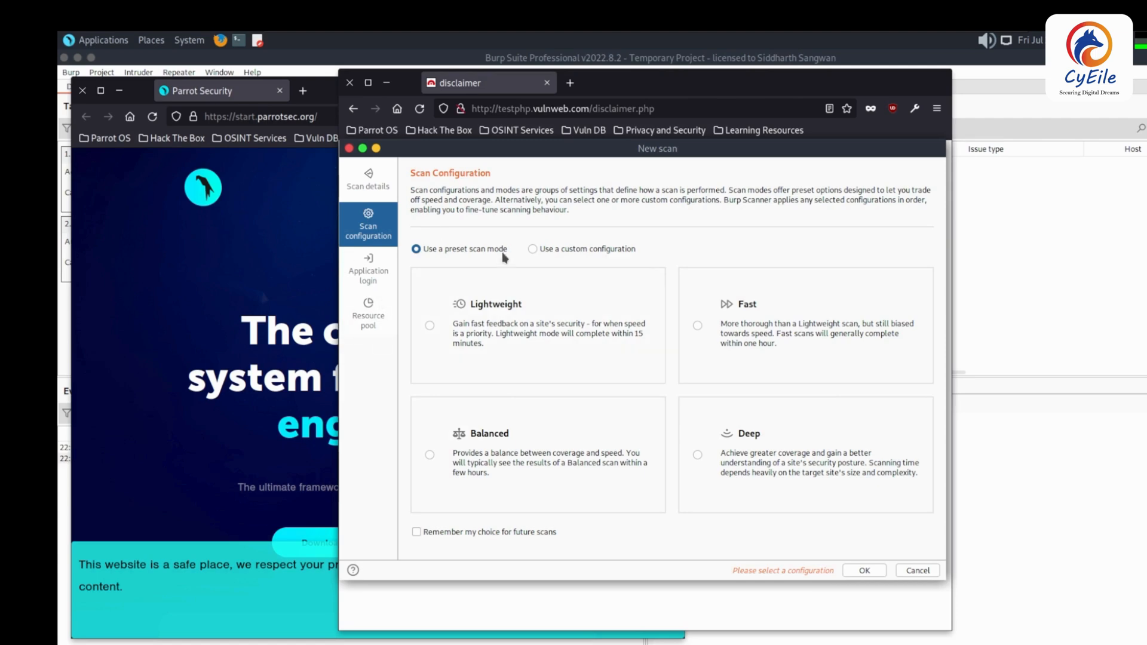
left_click(701, 325)
left_click(864, 571)
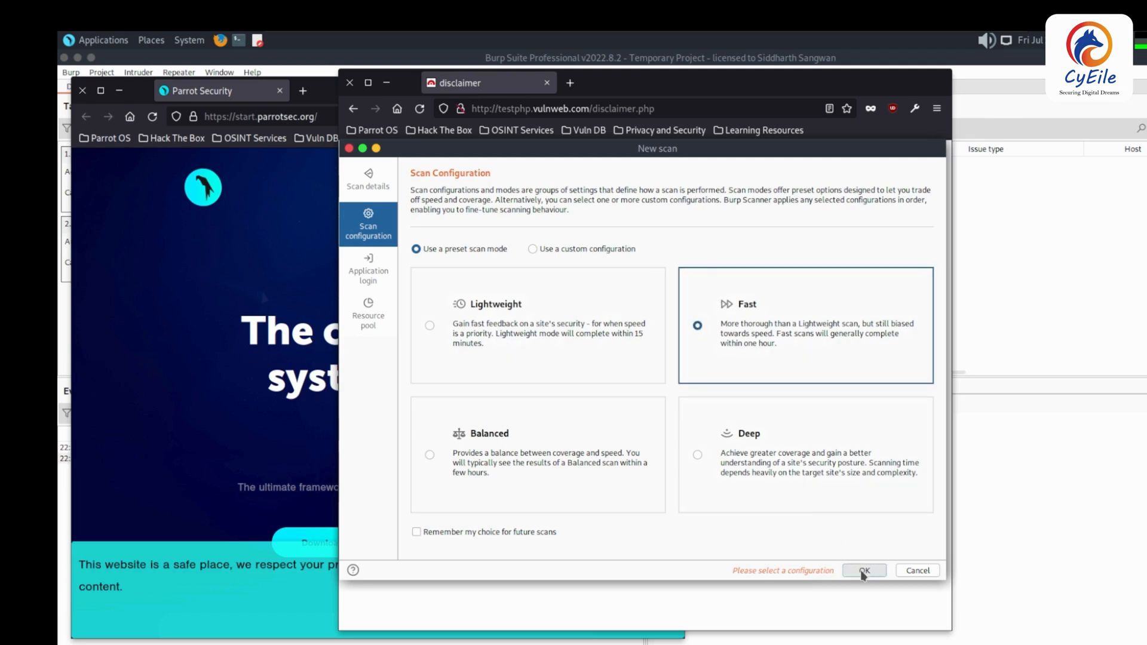
- Bring the Burp Suite main window forward and view the target site map
key("alt+Tab")
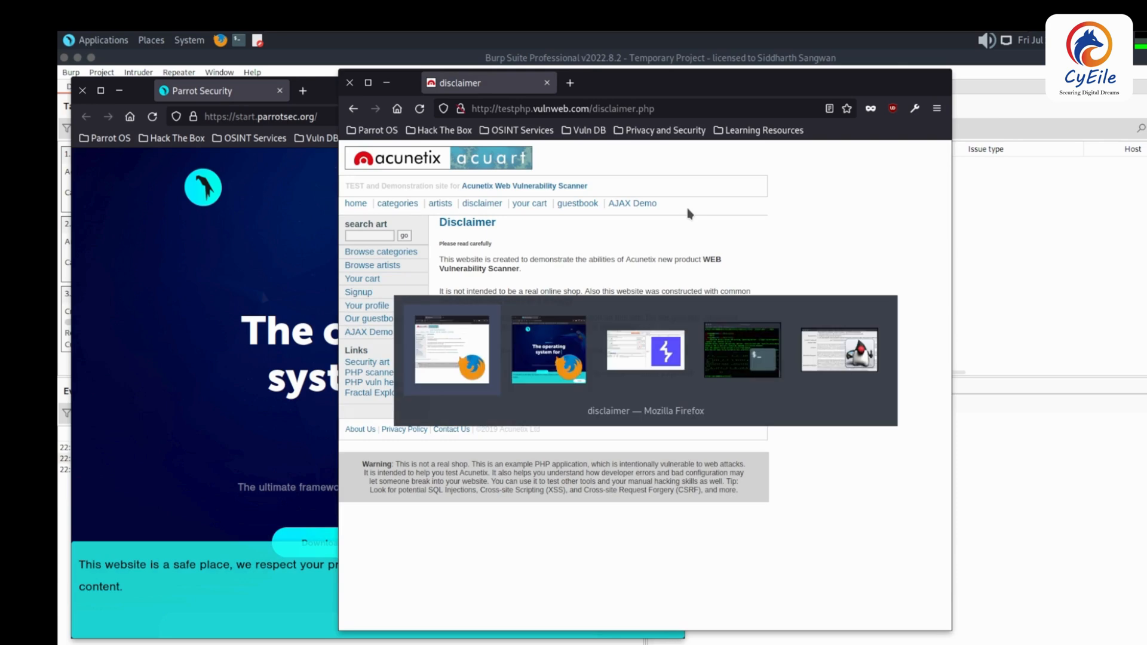
key("alt+Tab")
key("alt+Tab")
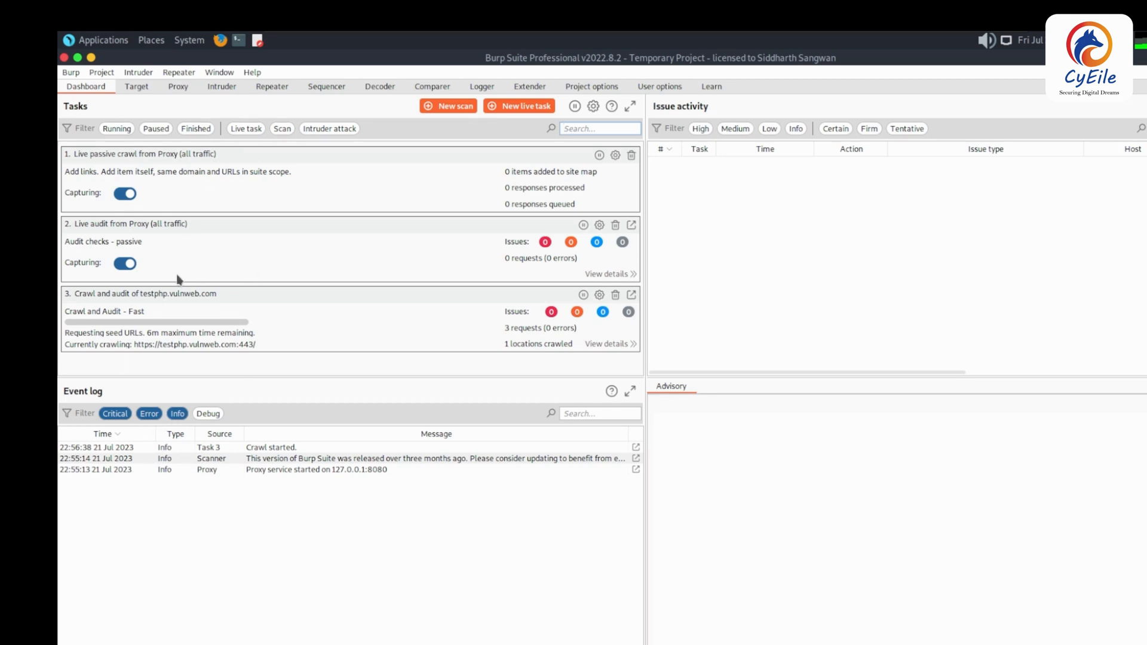
left_click(155, 88)
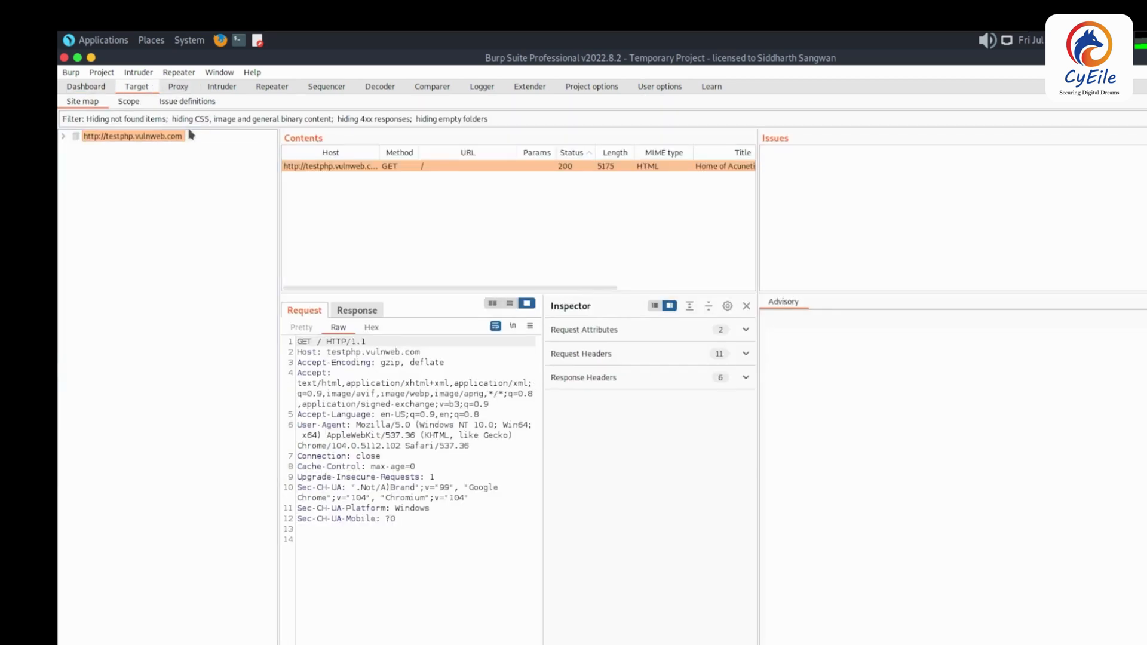
right_click(148, 139)
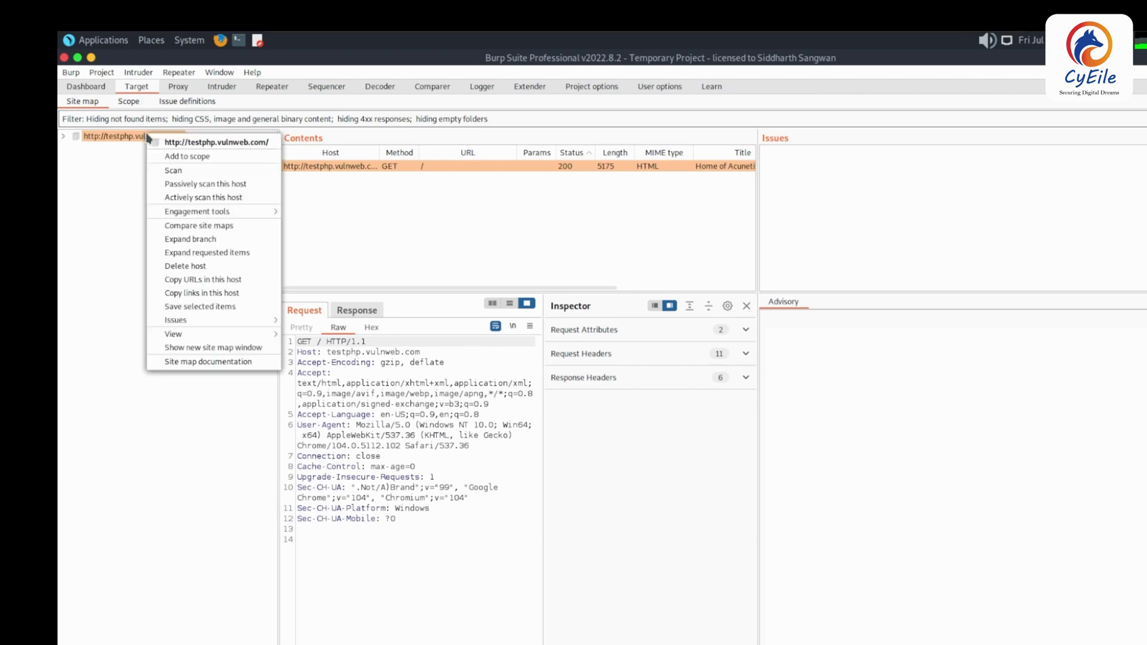
left_click(179, 171)
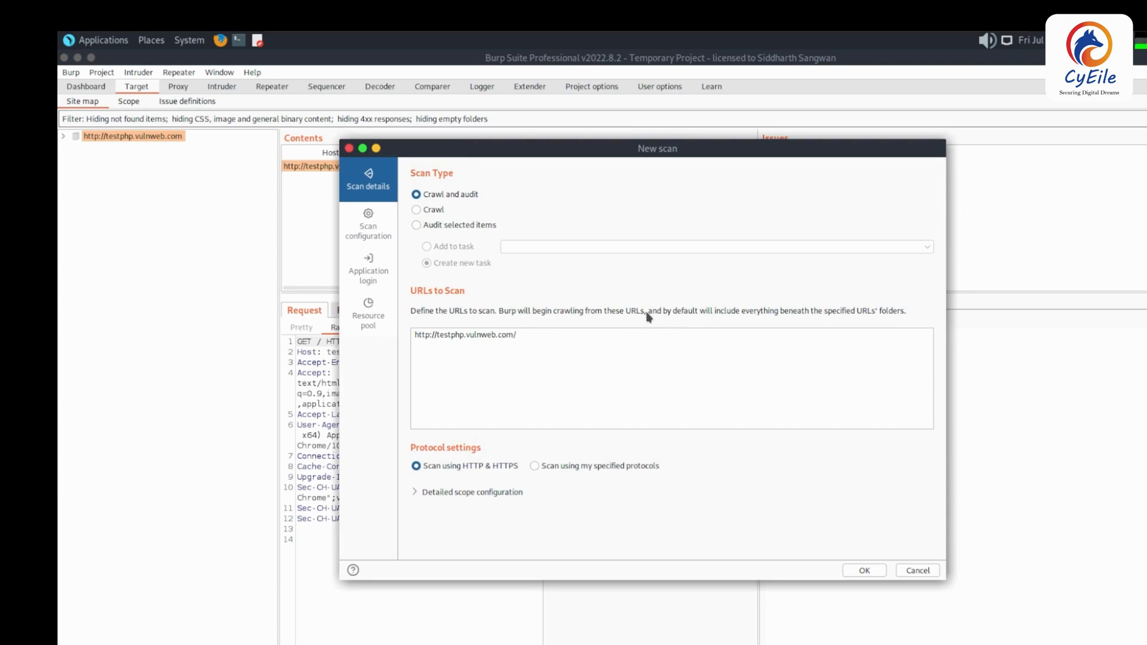
left_click(349, 149)
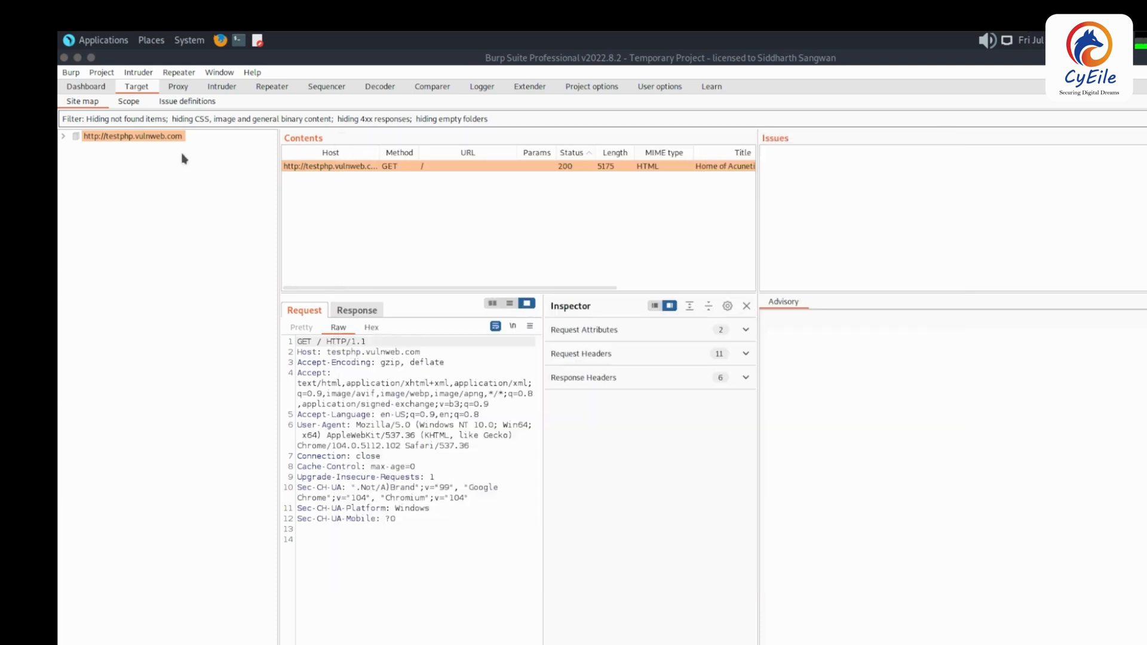
- Add the testphp.vulnweb.com host from the site map to the target scope and disable logging of out-of-scope proxy traffic
right_click(145, 139)
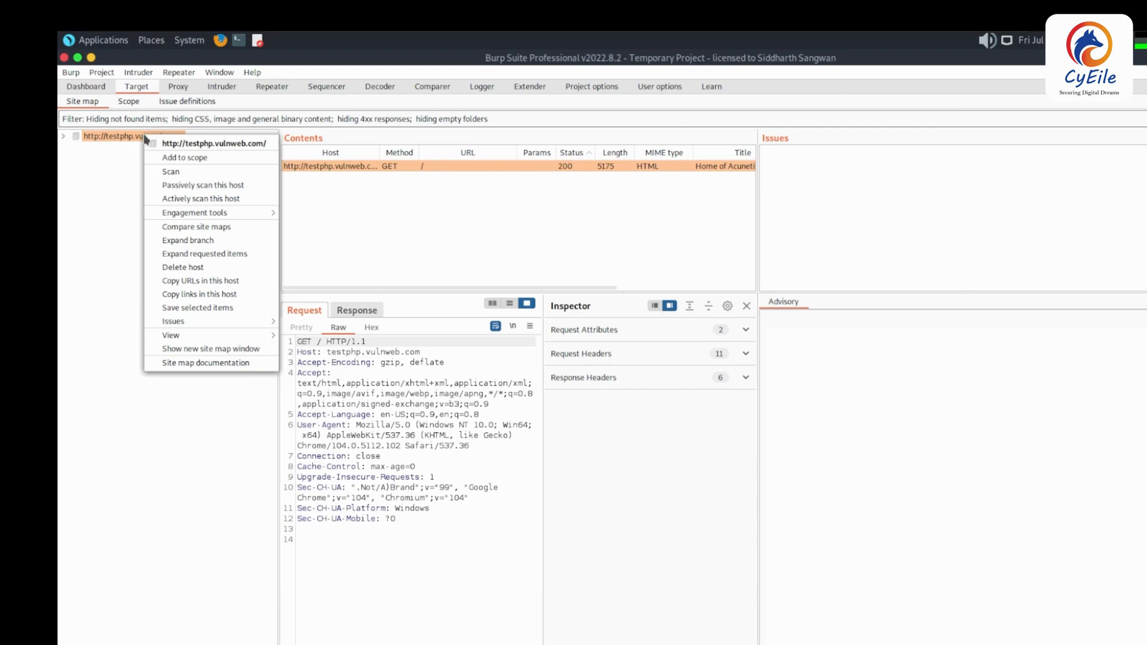
left_click(168, 157)
left_click(708, 398)
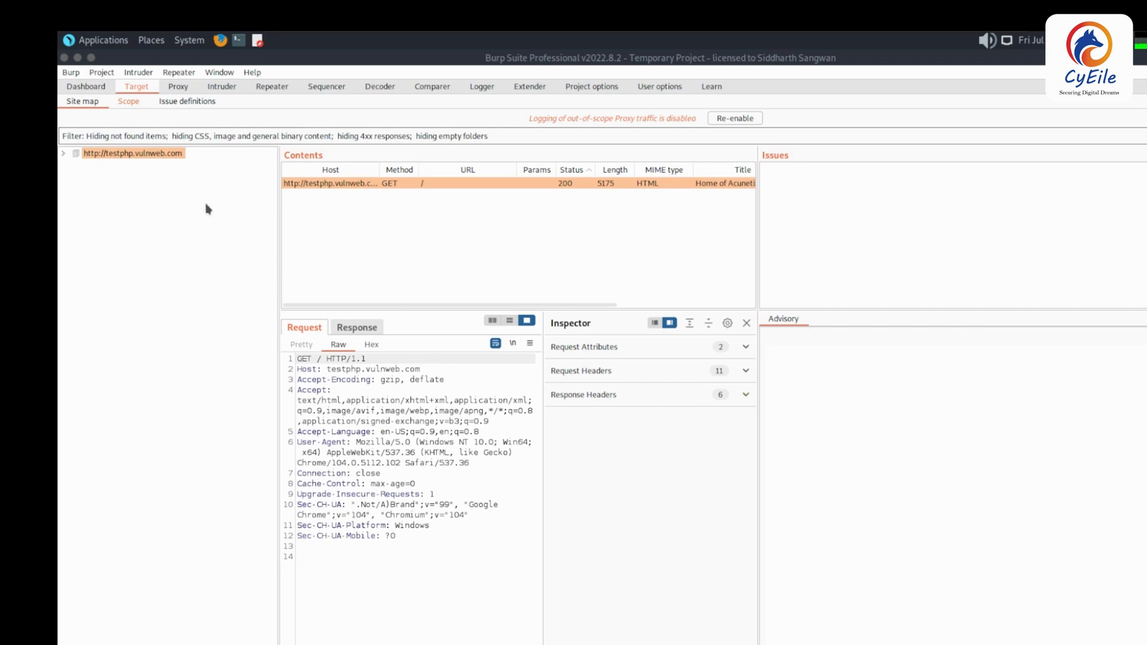
key("alt+Tab")
key("alt+Tab")
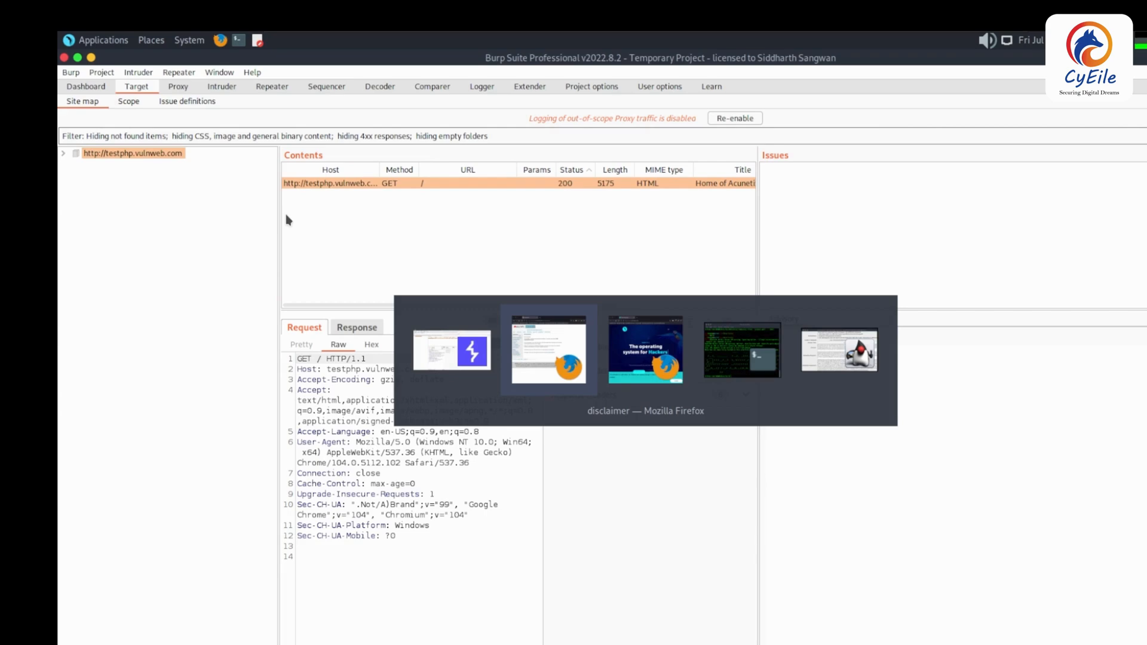
key("alt+Tab")
key("alt+Tab")
key("alt+Tab")
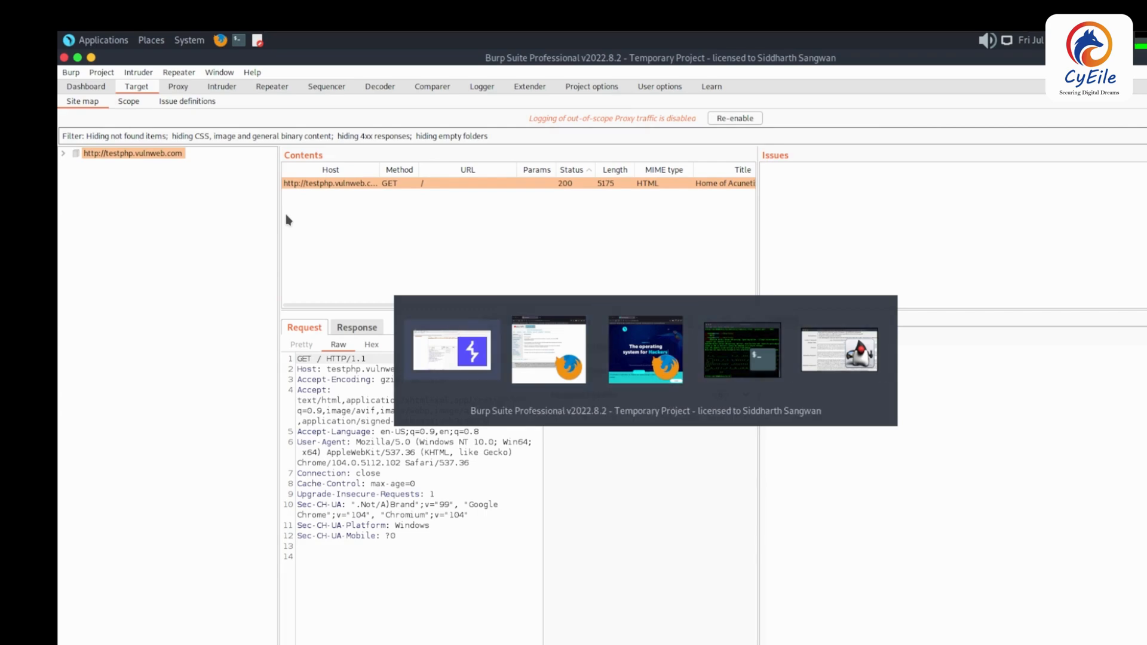
- Turn on request interception in Burp's proxy
right_click(164, 153)
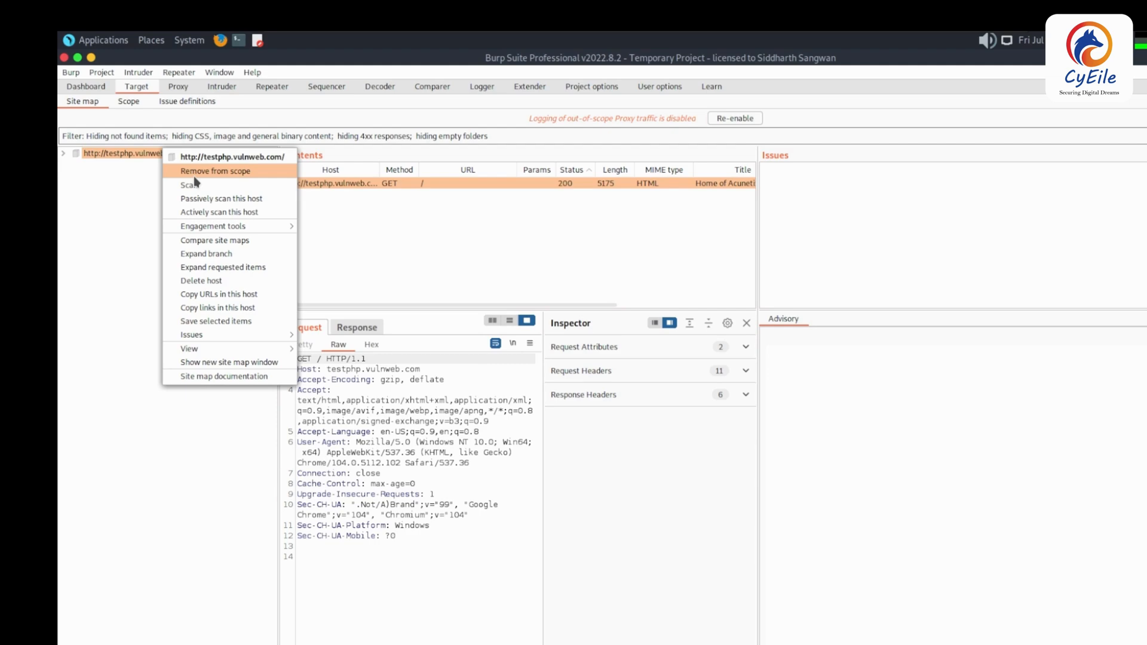
left_click(179, 90)
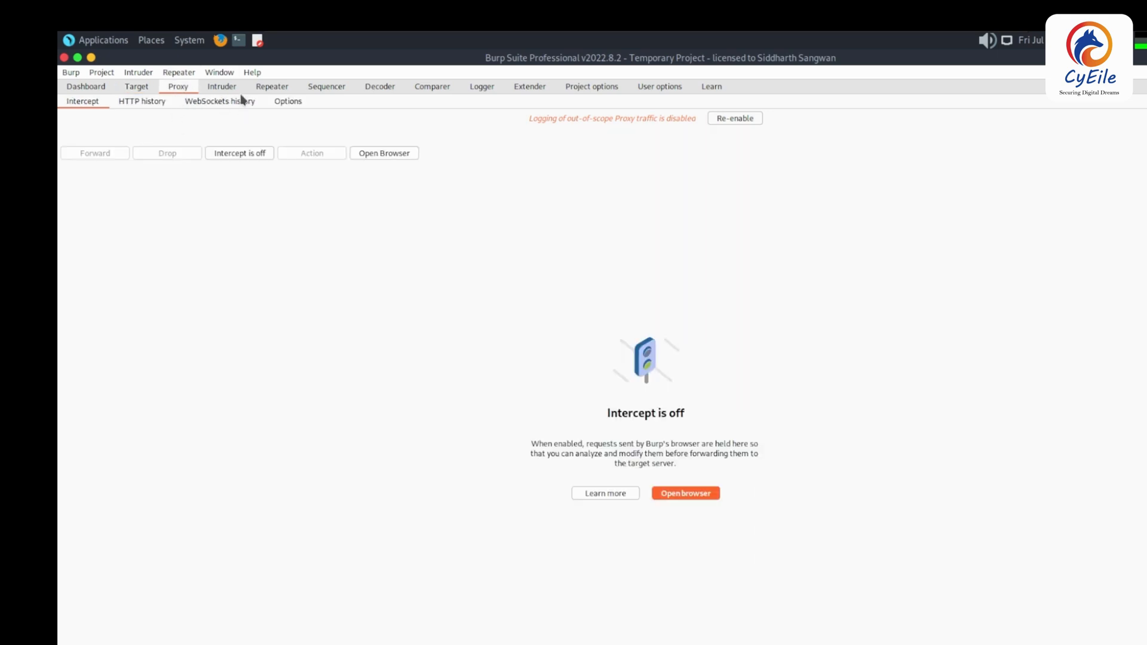
left_click(236, 155)
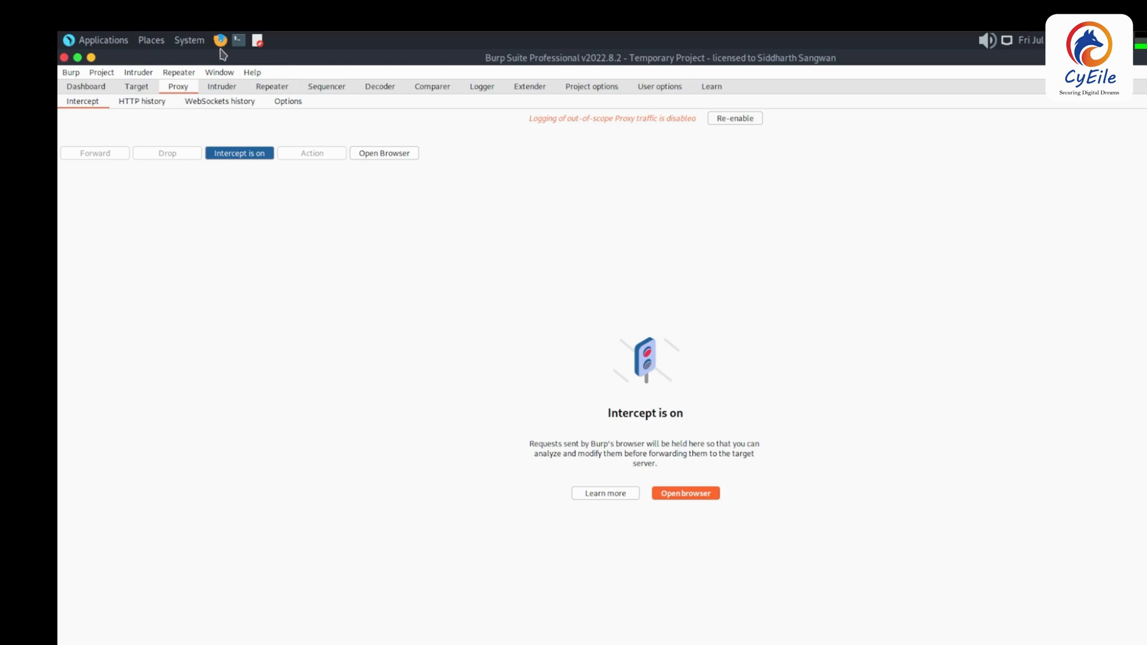
- Switch to the Parrot Security Firefox window, search its settings for "xy" and open the network connection settings
key("alt+Tab")
key("alt+Tab")
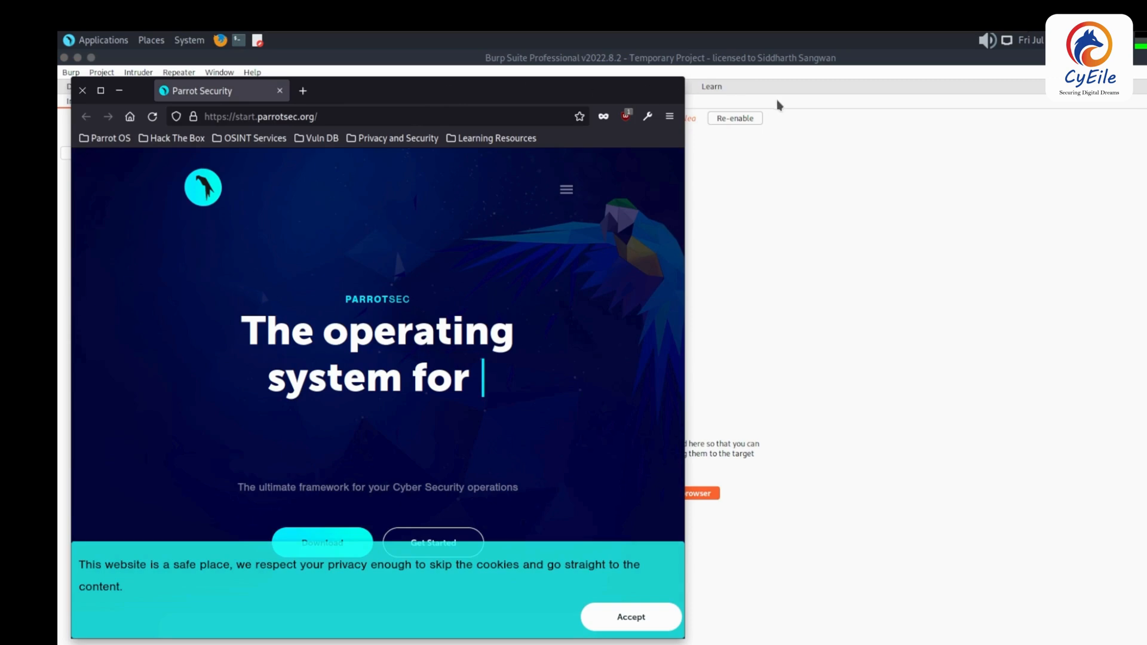
left_click(670, 116)
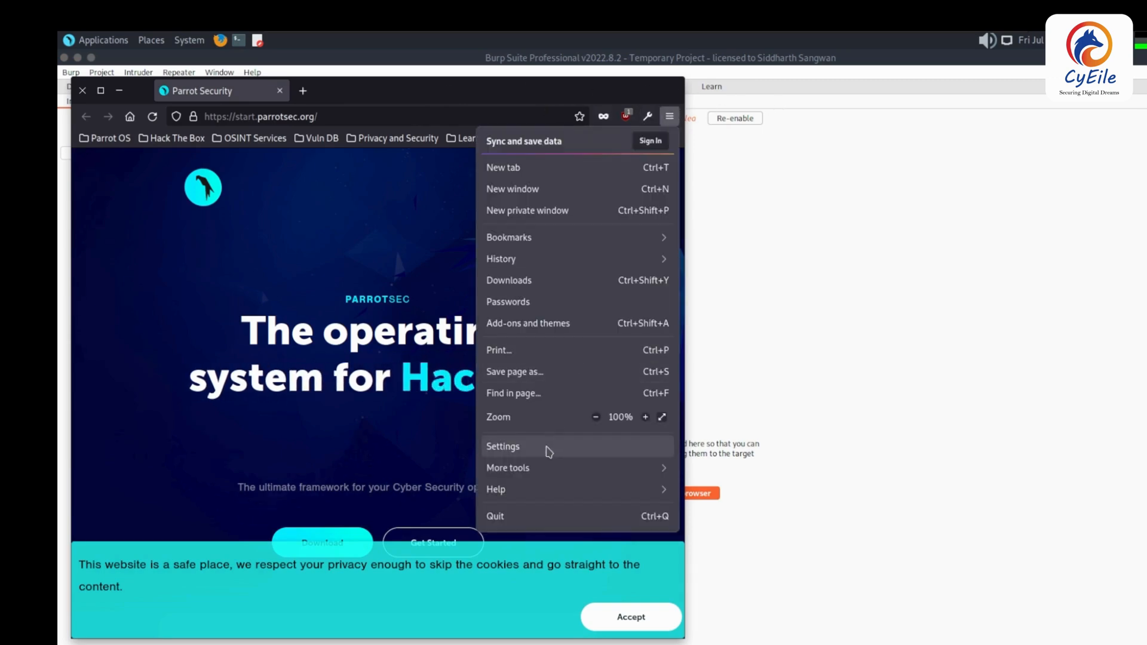
left_click(546, 450)
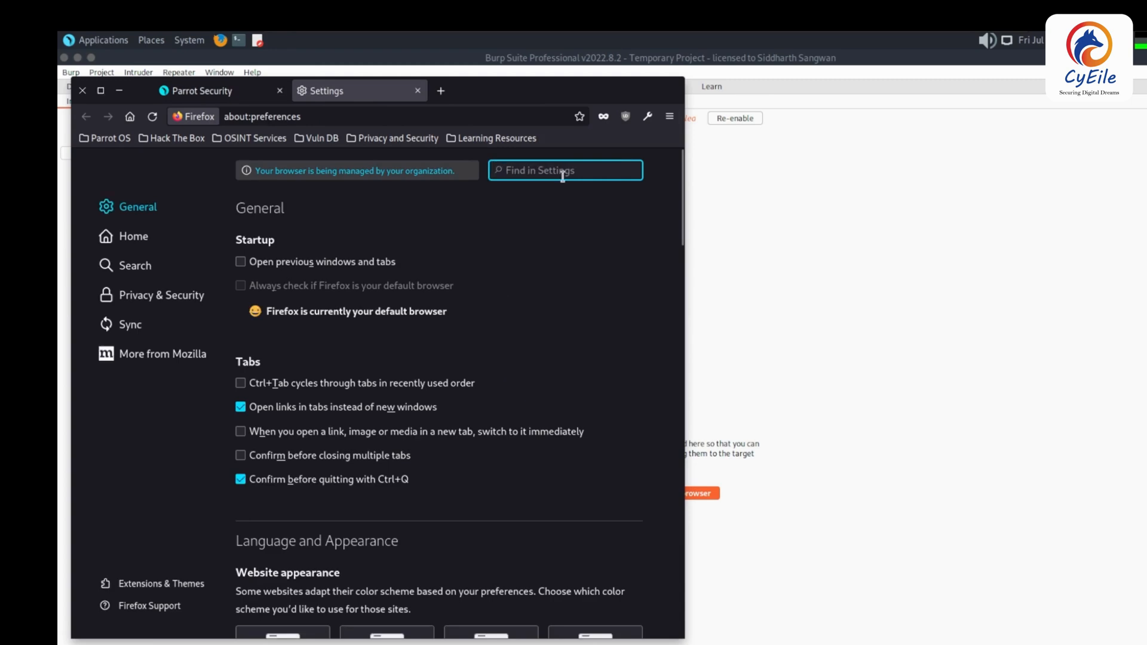
type("xy")
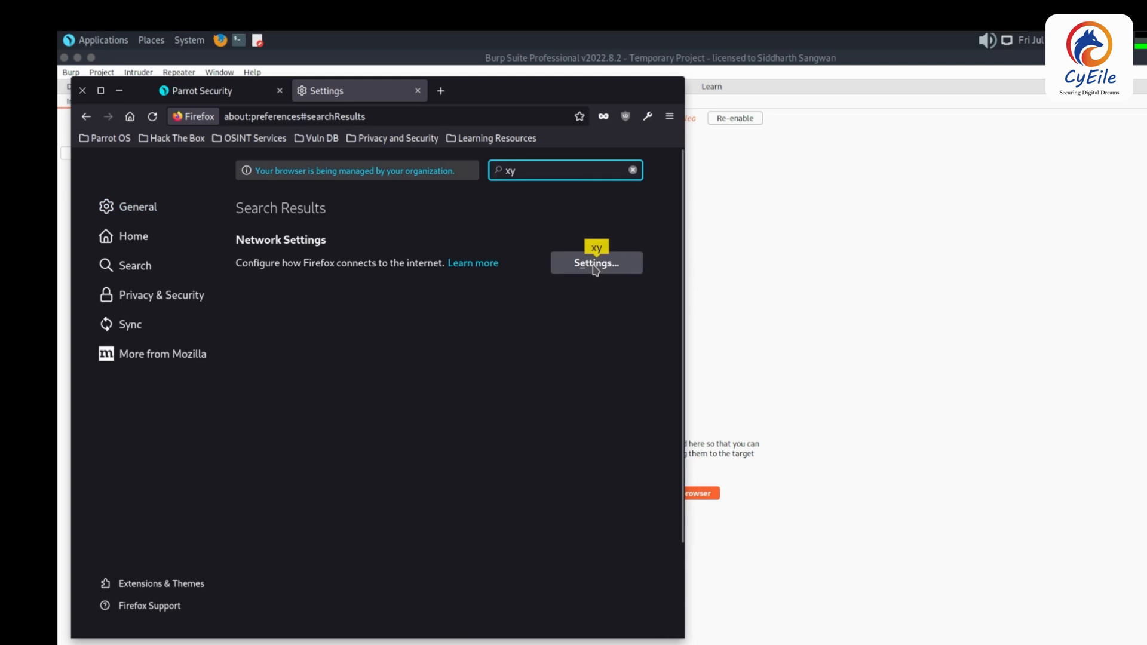
left_click(596, 263)
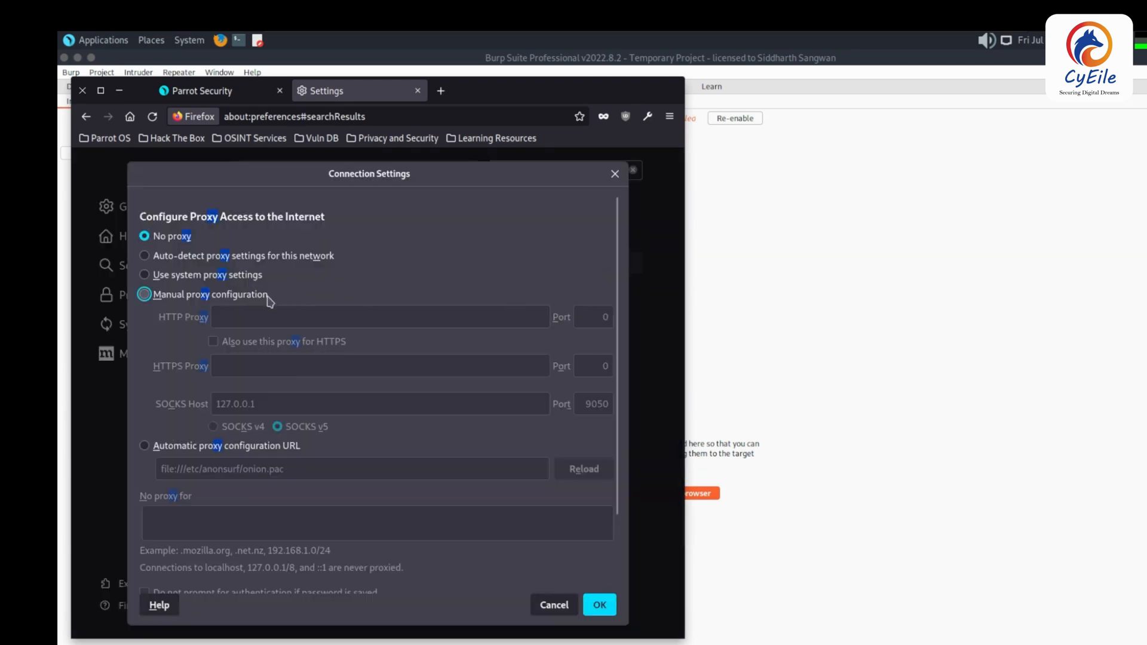
- Configure a manual HTTP proxy of 127.0.0.1 with port 8080, use it for HTTPS as well, and apply the connection settings
left_click(267, 295)
left_click(259, 322)
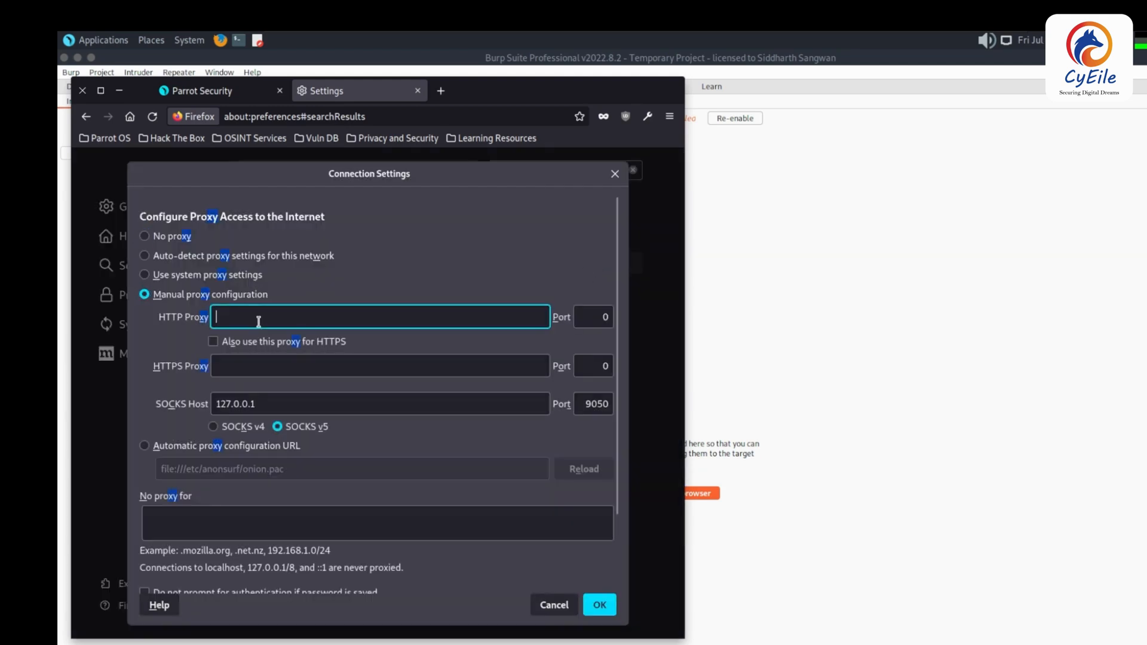
type("127.0.0.1")
left_click(589, 317)
type("88")
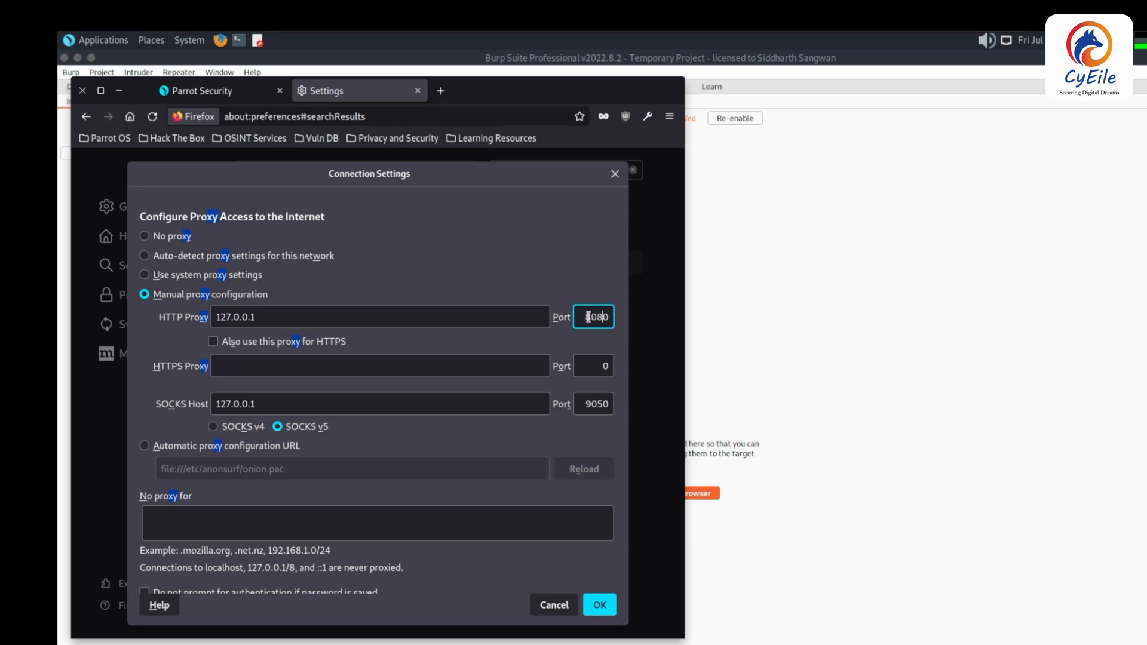
left_click(233, 348)
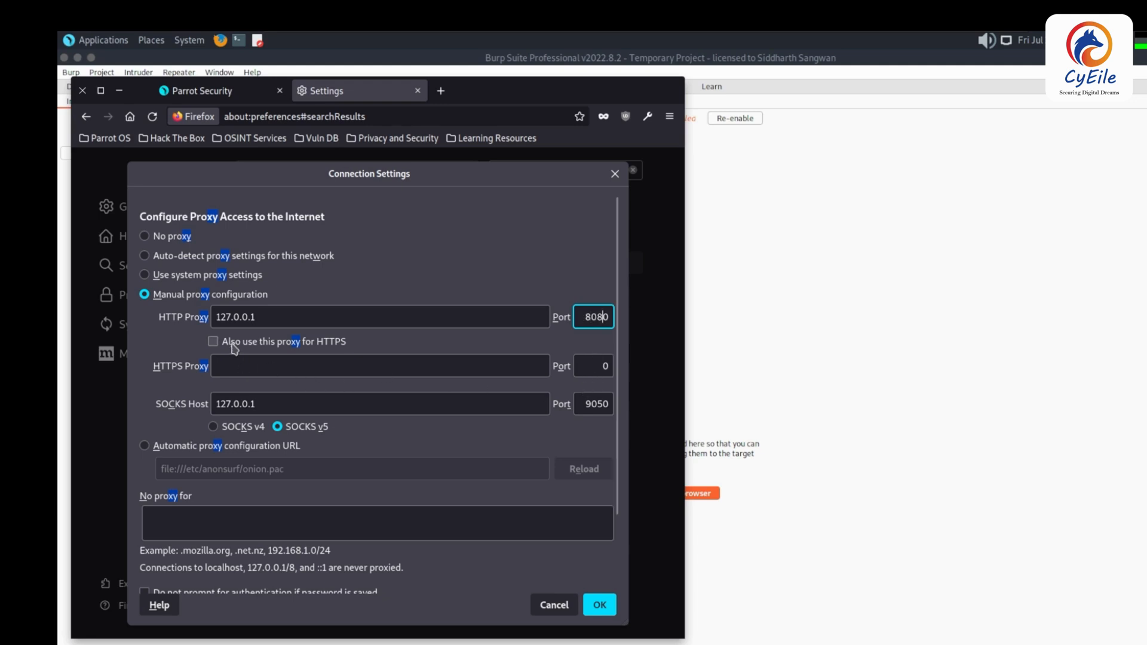
left_click(599, 609)
left_click(233, 93)
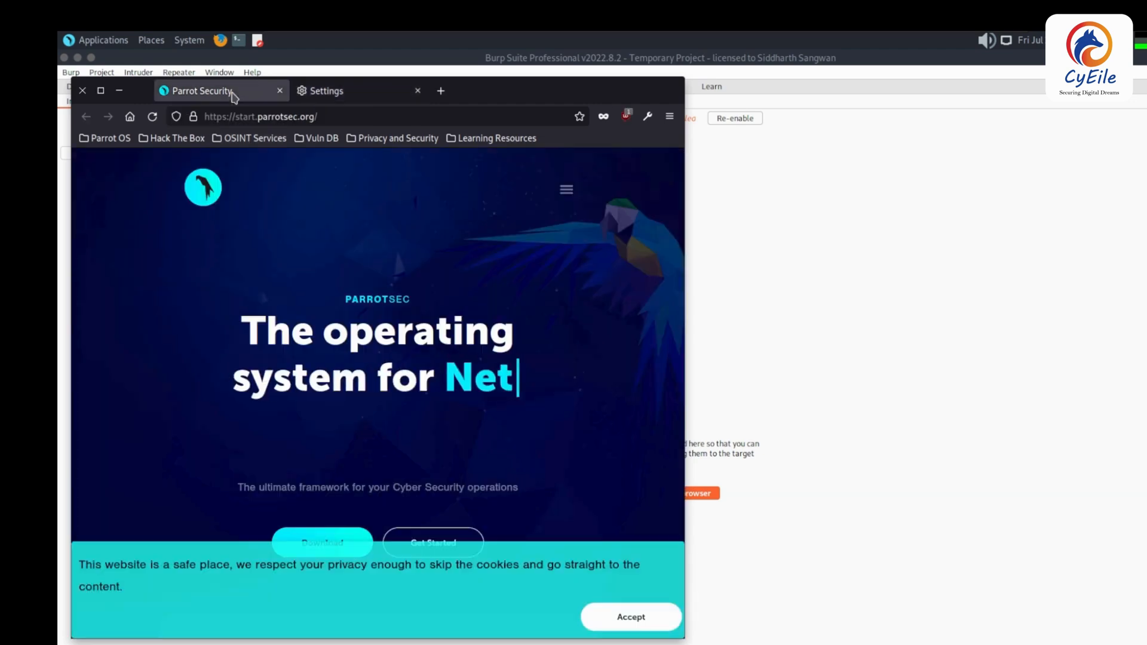
left_click(336, 117)
type("ht")
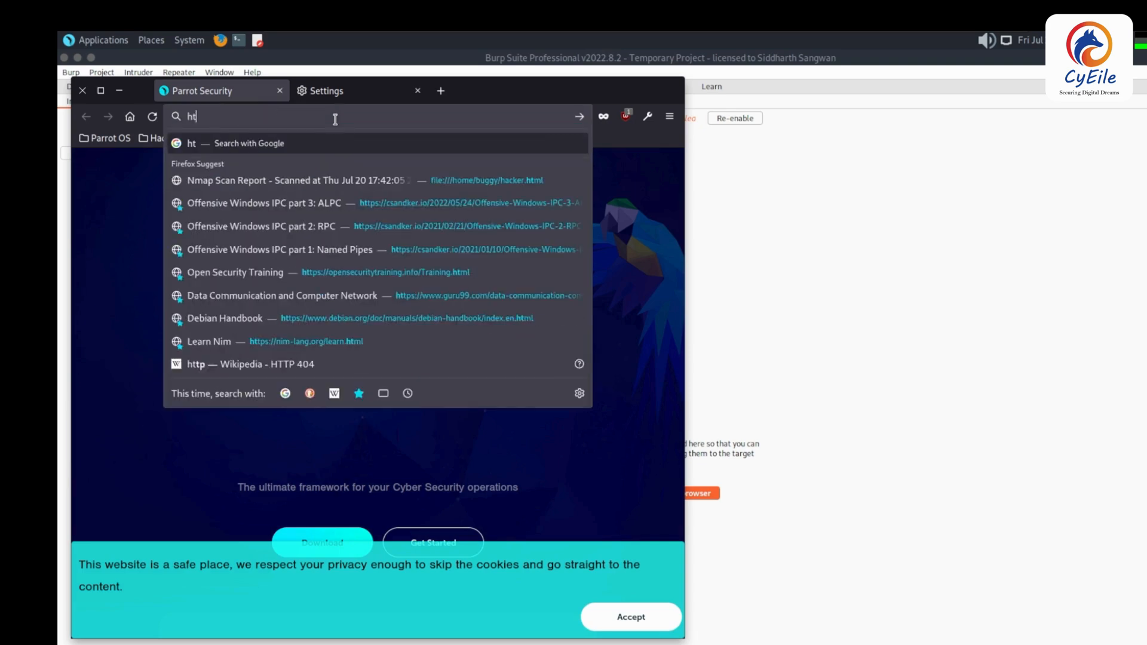
type("tp://")
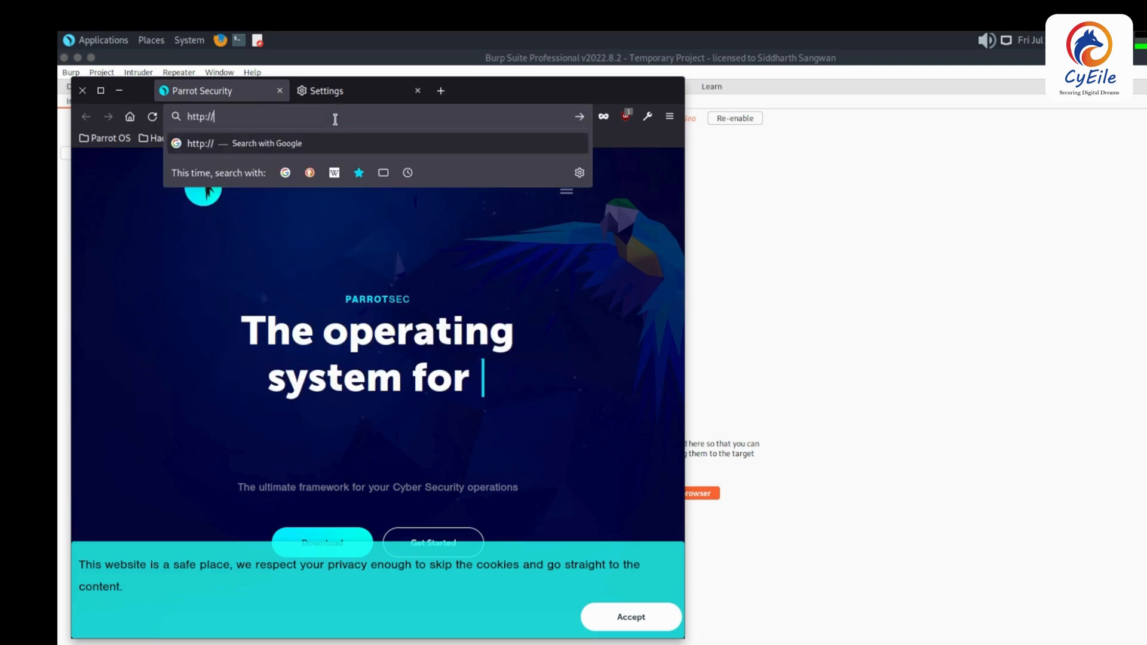
type("burp")
key("Return")
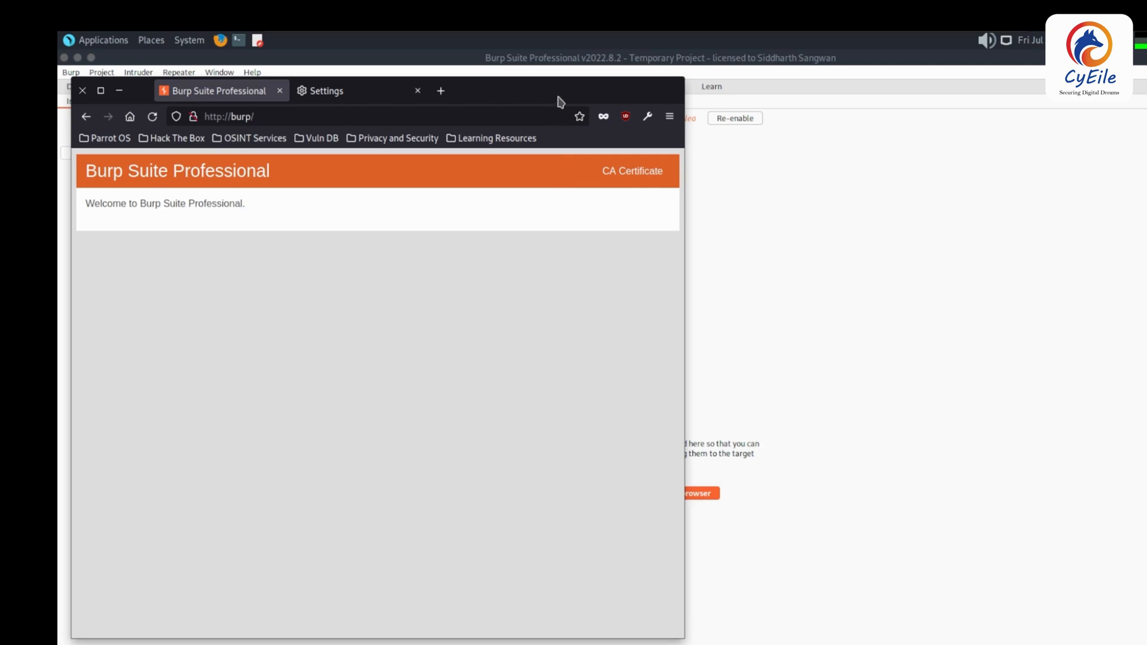
- Move the Firefox window aside from Burp's intercept controls and try to load google.com in a new tab
left_click_drag(561, 100, 969, 120)
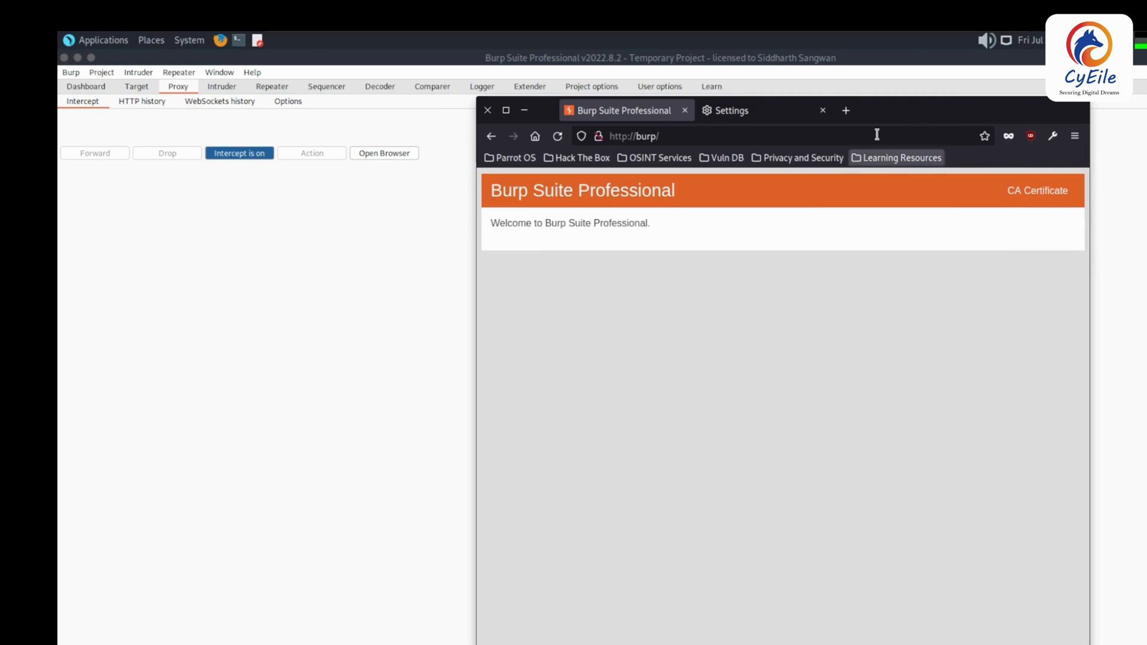
left_click(847, 110)
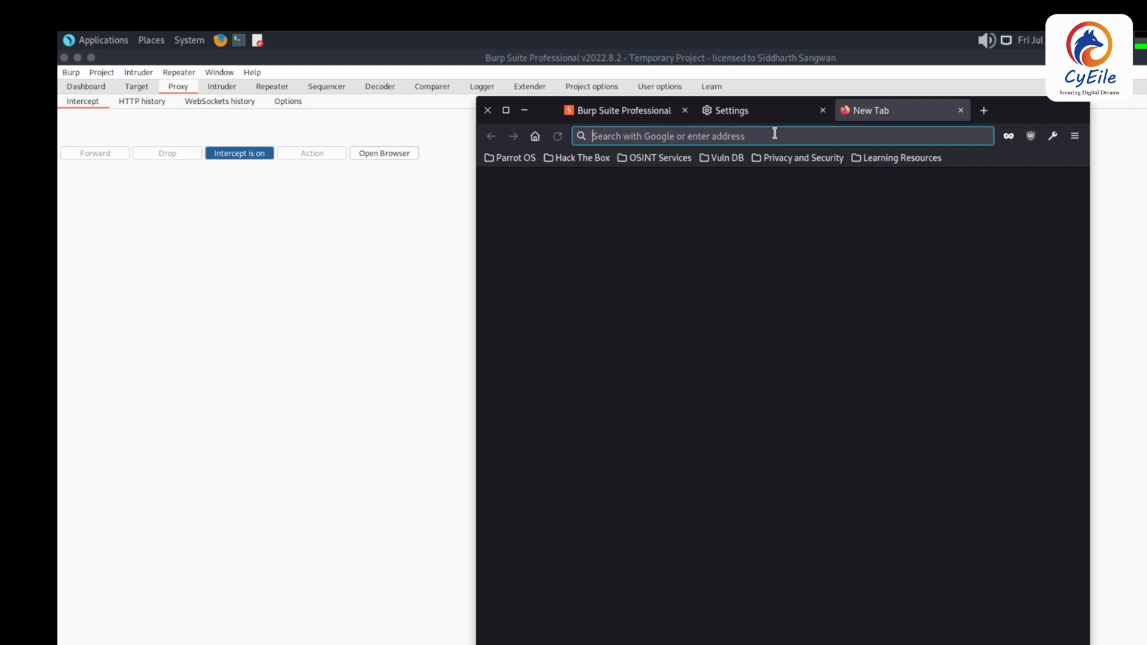
type("google.com/")
key("Return")
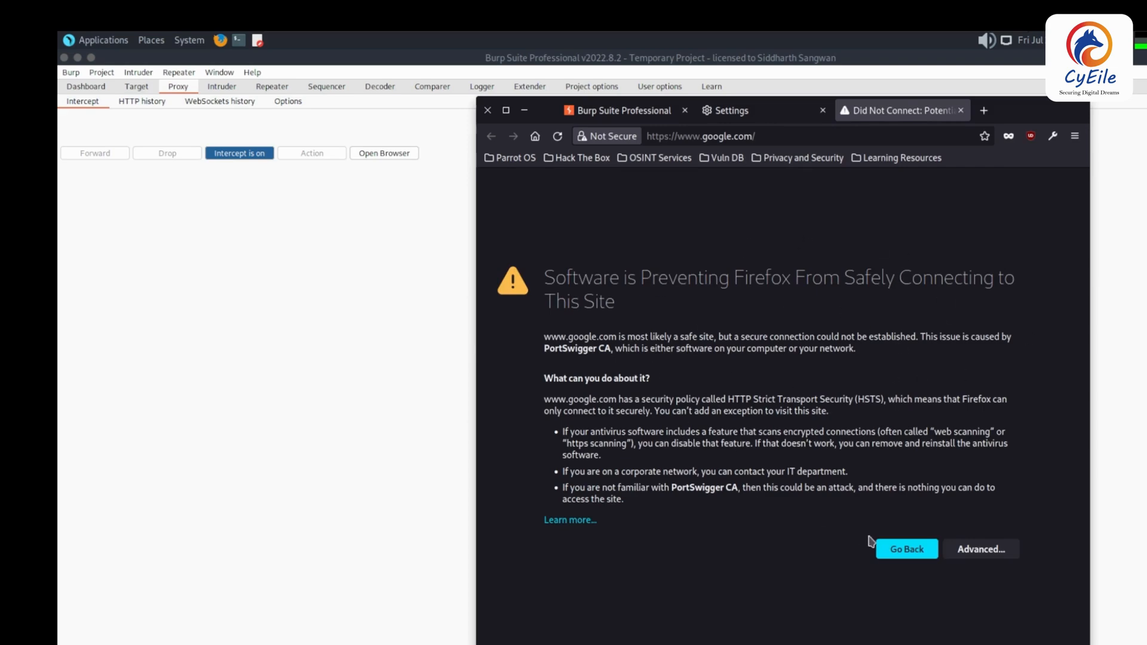
- Examine the advanced details of the google.com connection warning and view the site's certificate
left_click(957, 549)
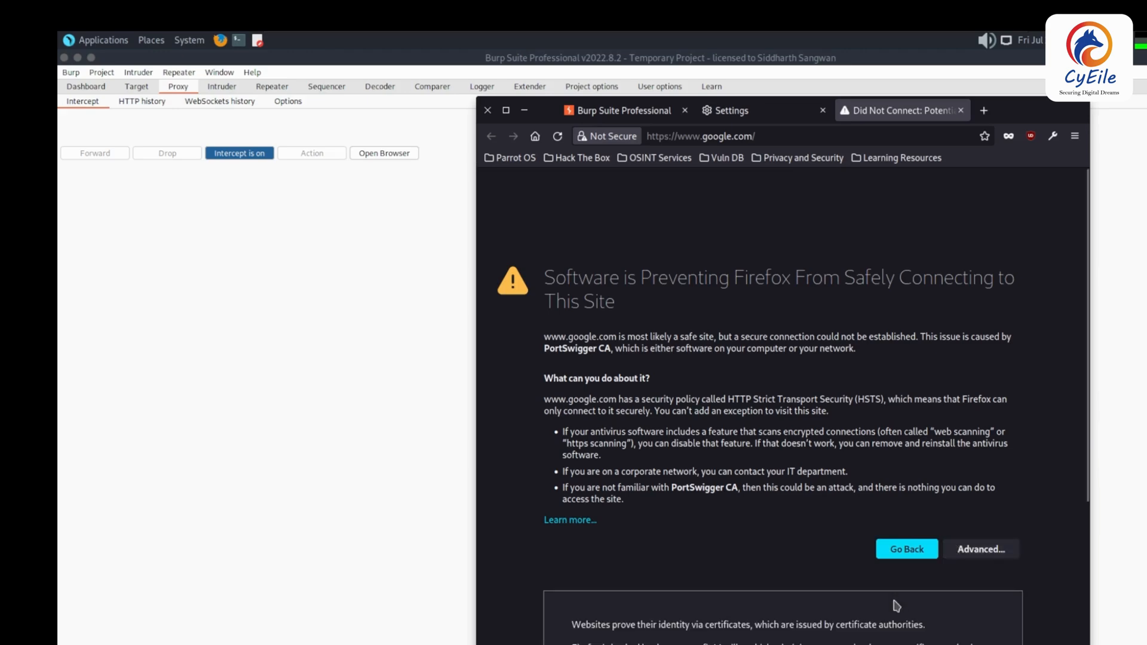
scroll(896, 605, "down", 4)
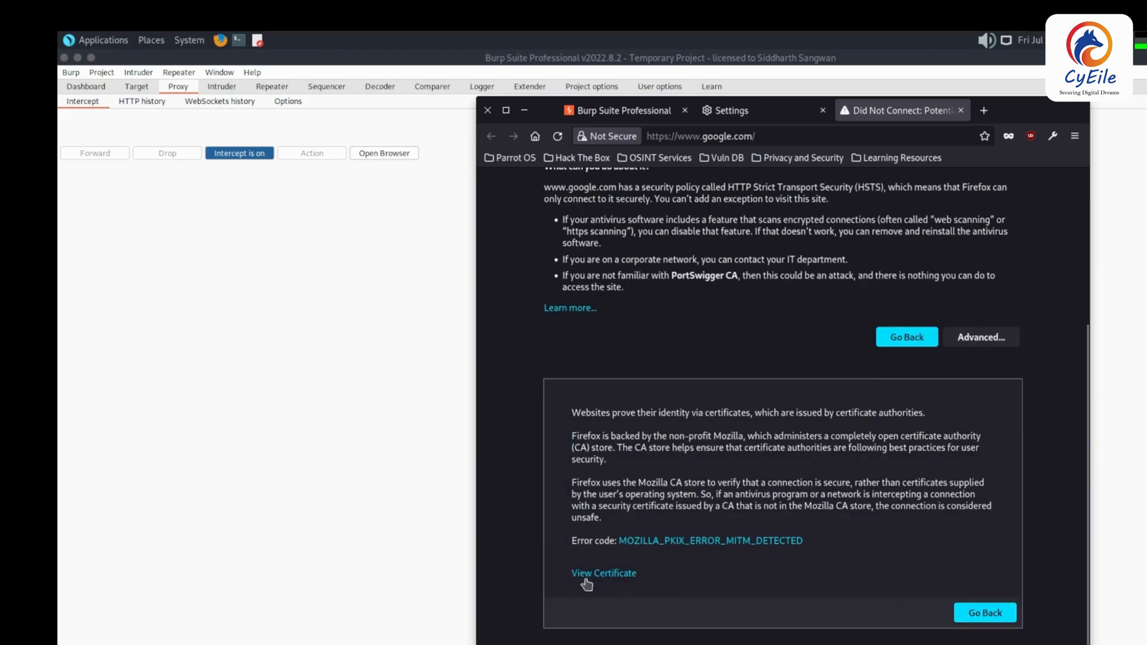
left_click(602, 577)
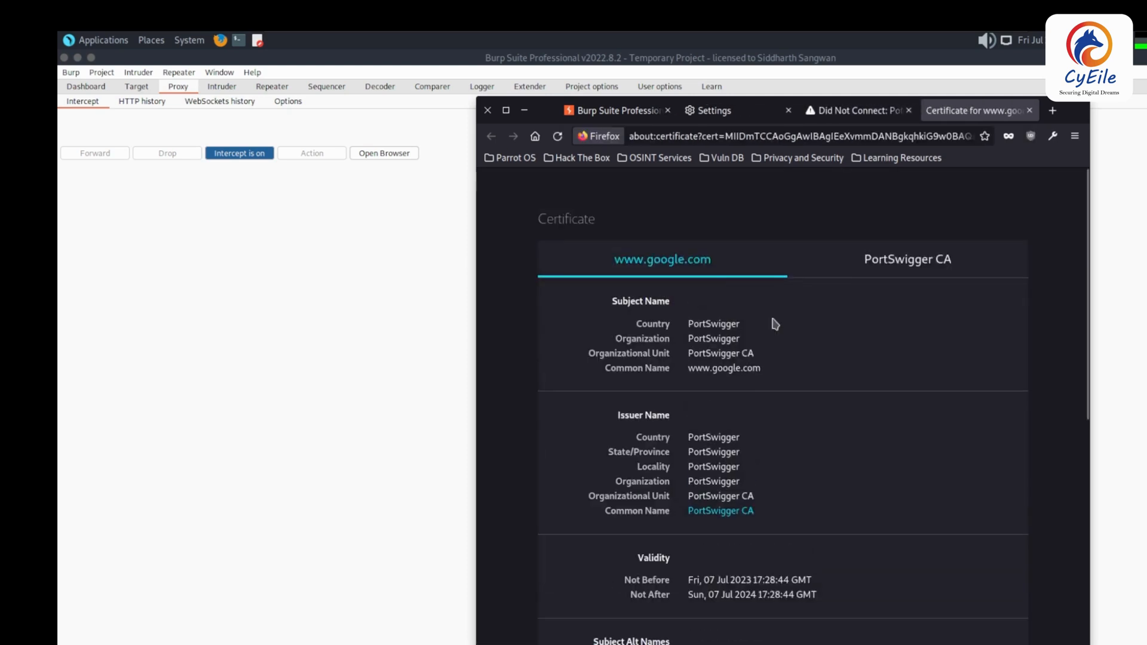
left_click(855, 110)
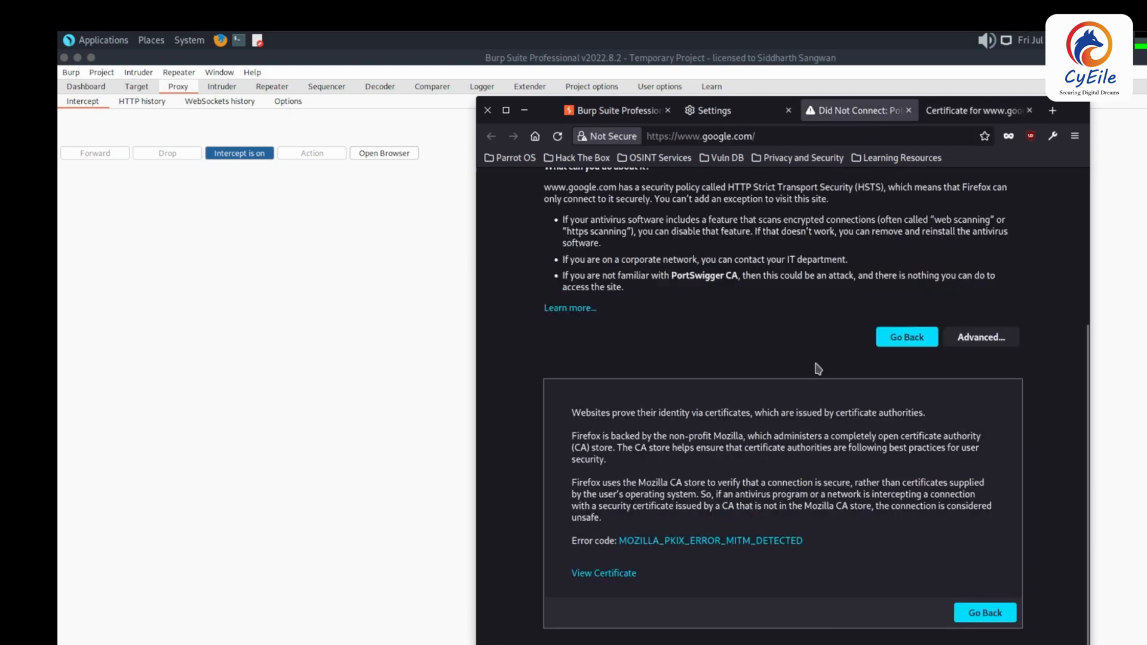
left_click(965, 342)
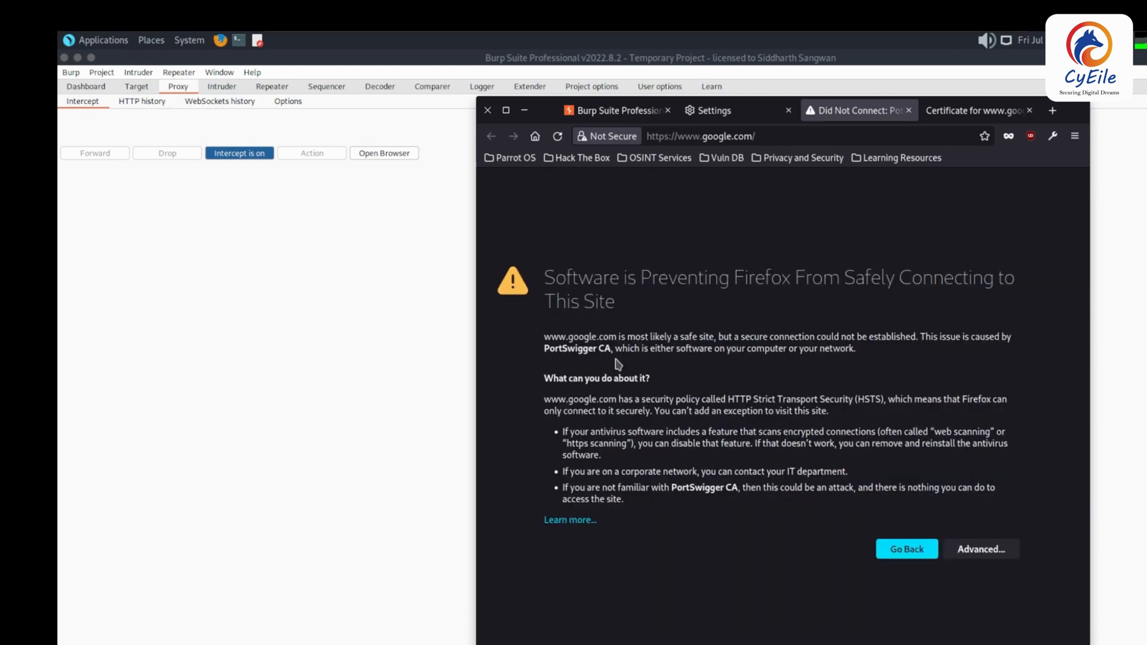
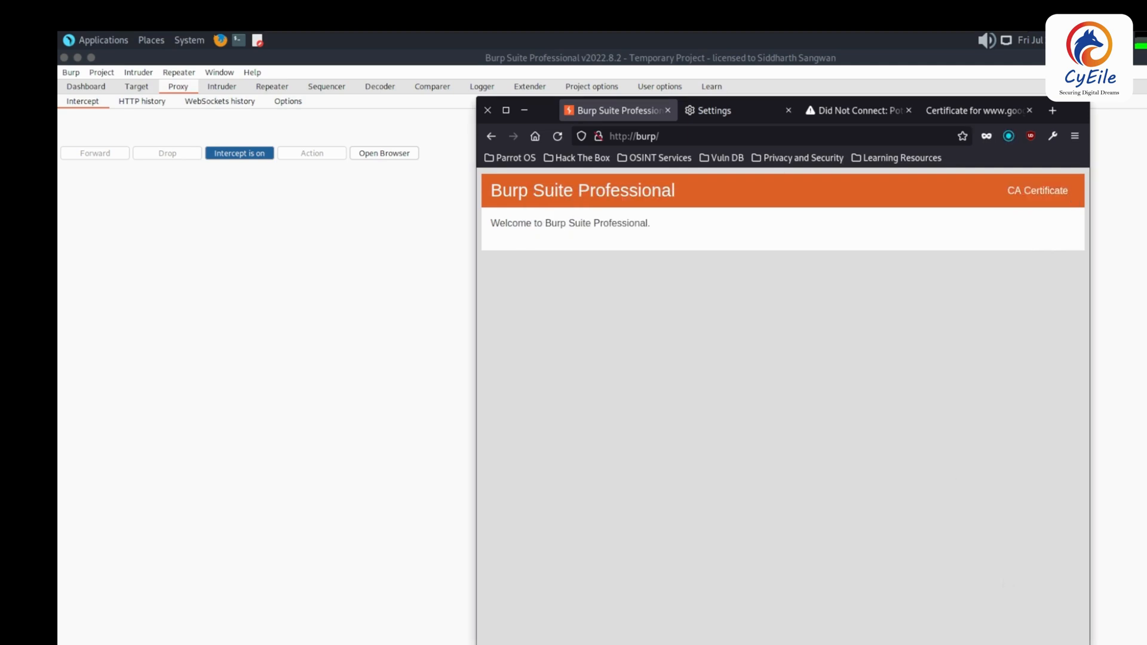
- Search the Firefox settings for "cert" and open the Certificate Manager
left_click(735, 112)
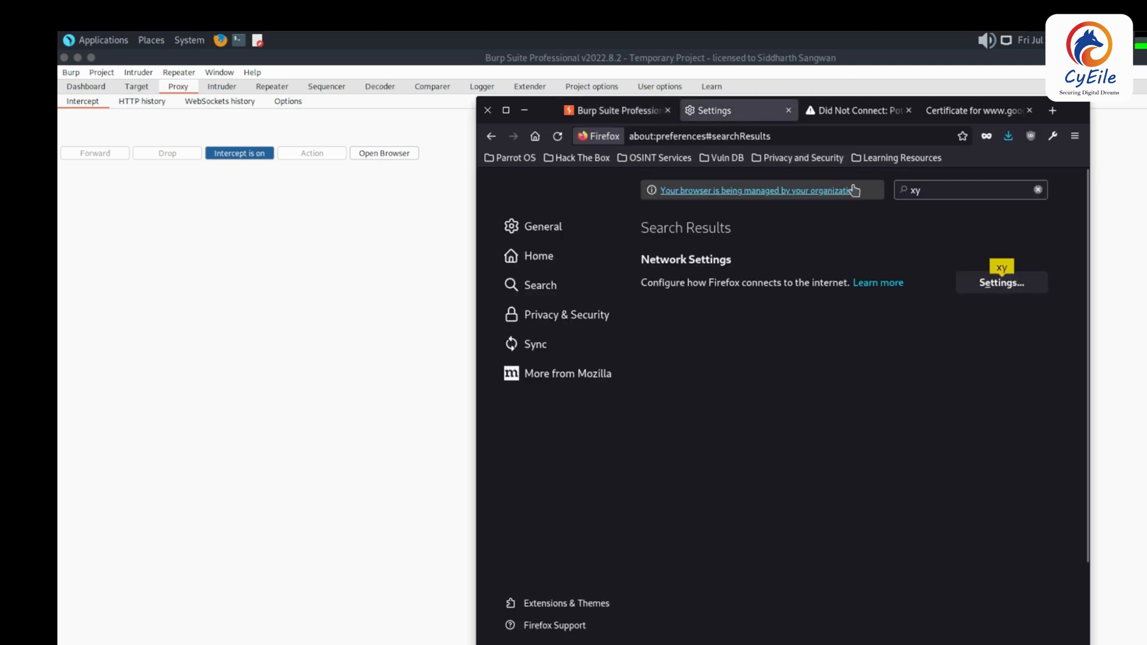
left_click(1038, 193)
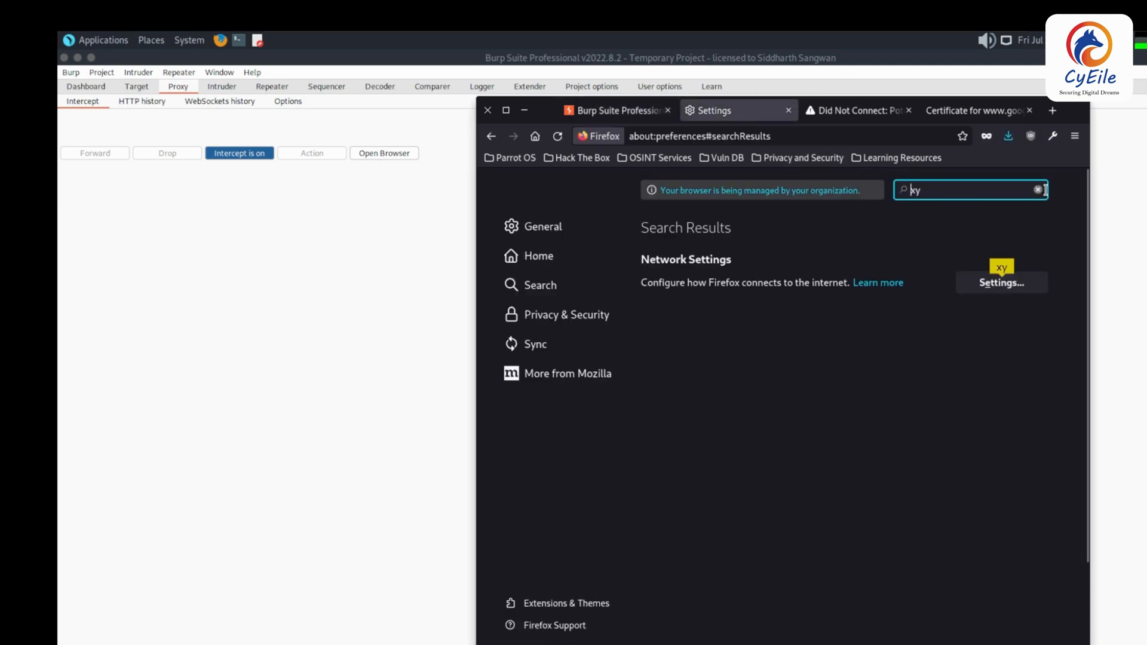
left_click(1039, 191)
type("cert")
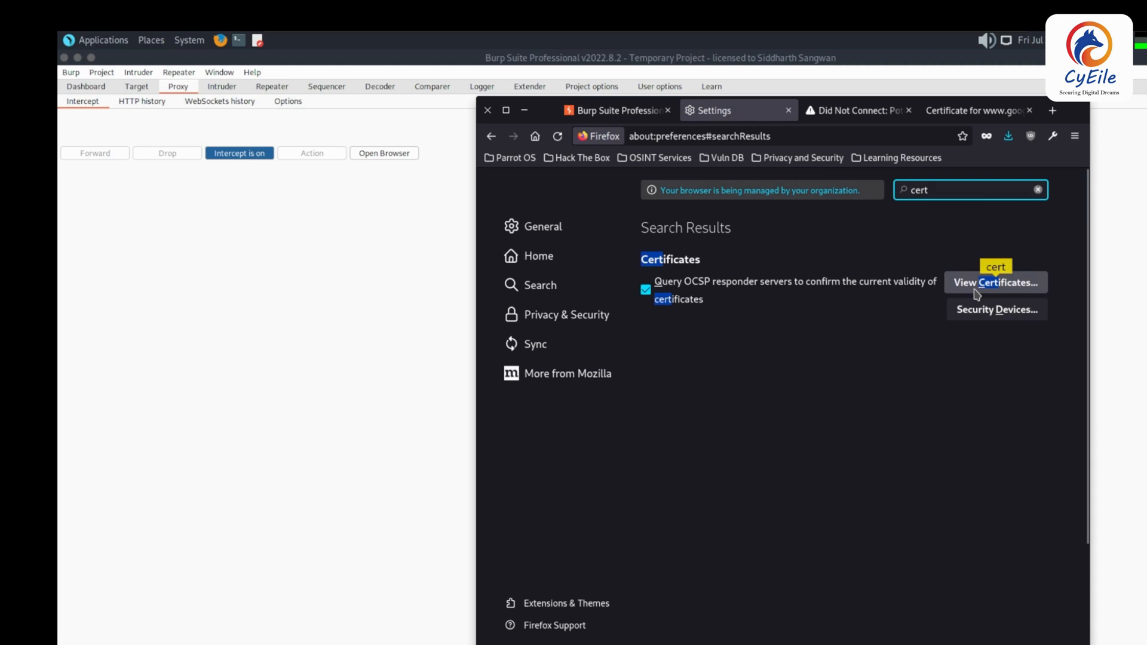
left_click(976, 294)
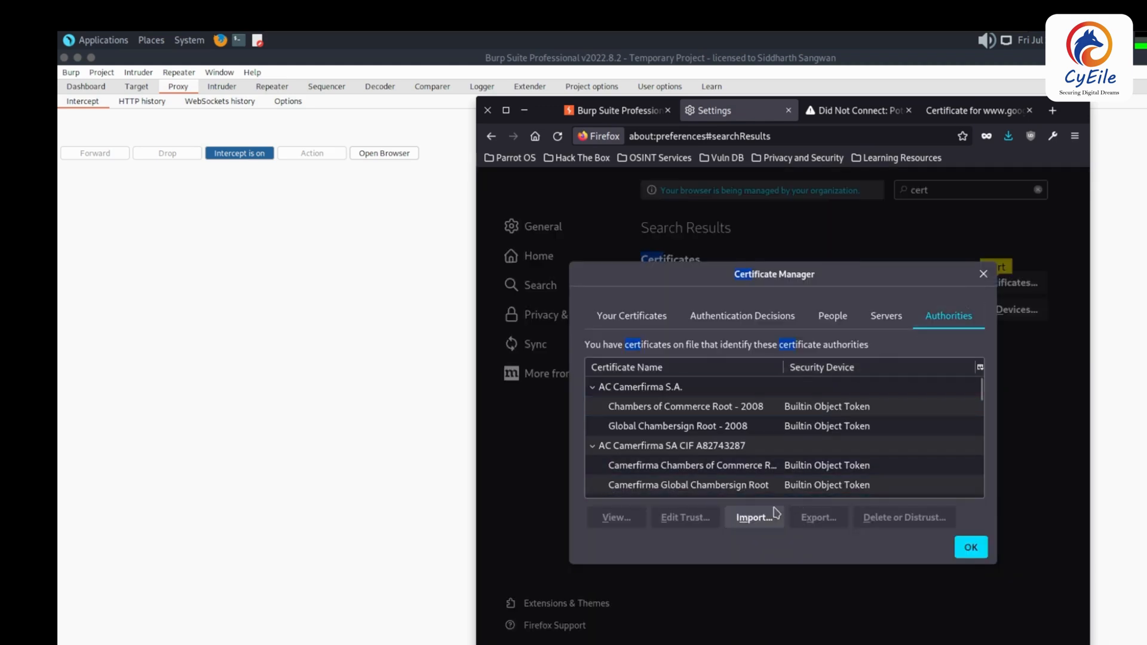
- Import cacert.der as a certificate authority trusted to identify websites and email users, and close the Certificate Manager
left_click(754, 517)
left_click(674, 301)
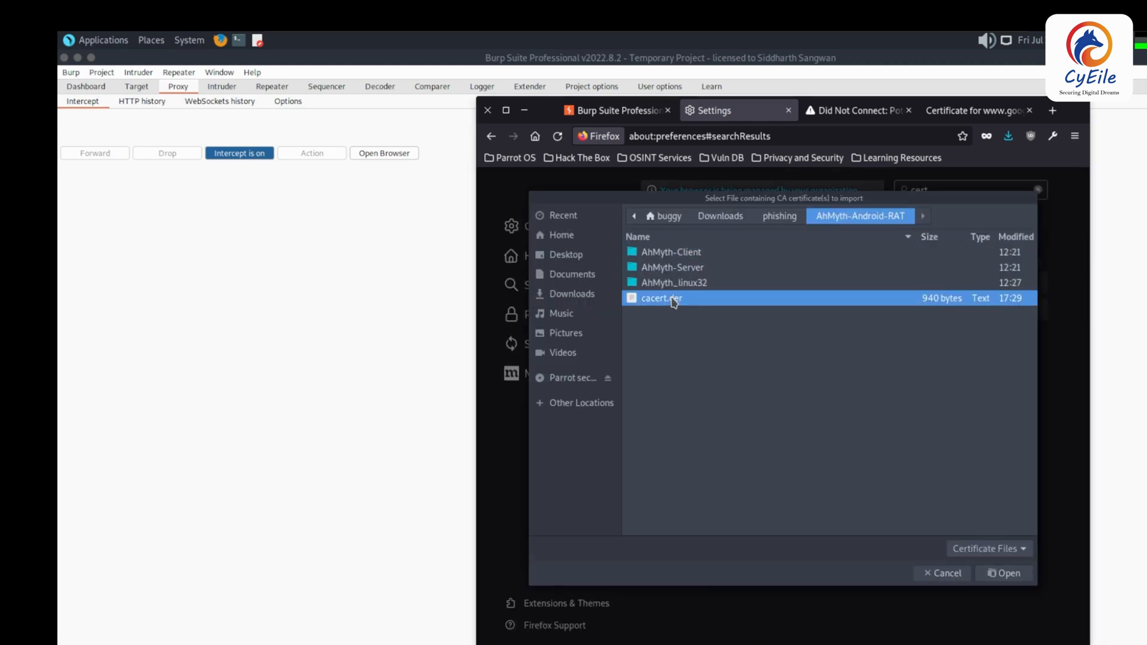
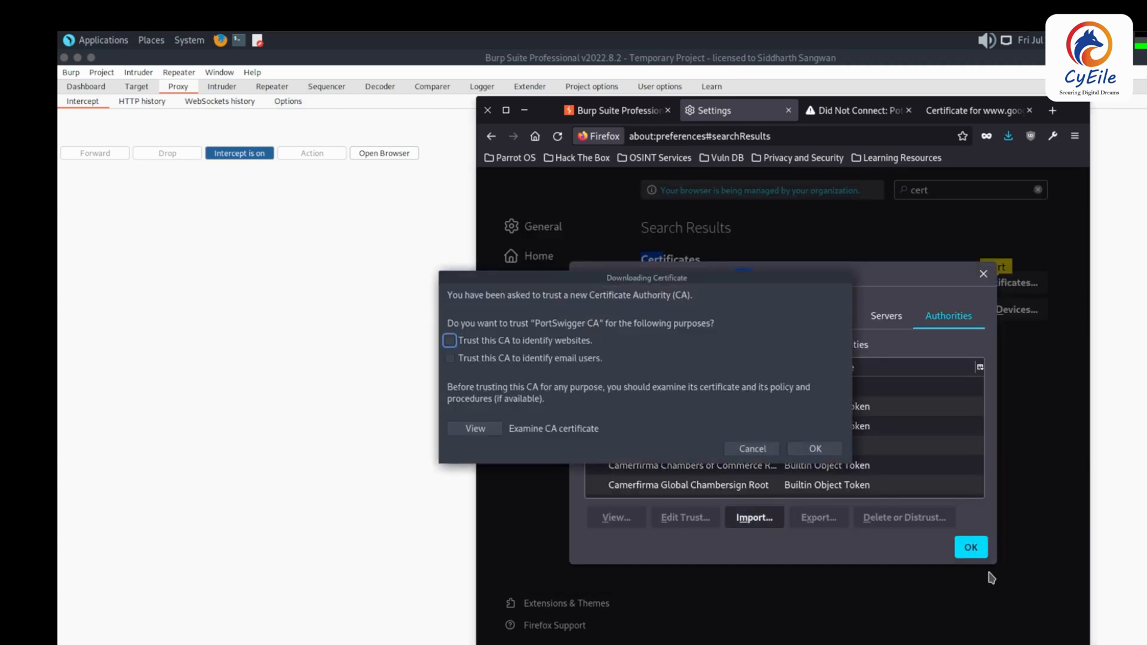
left_click(492, 345)
left_click(460, 358)
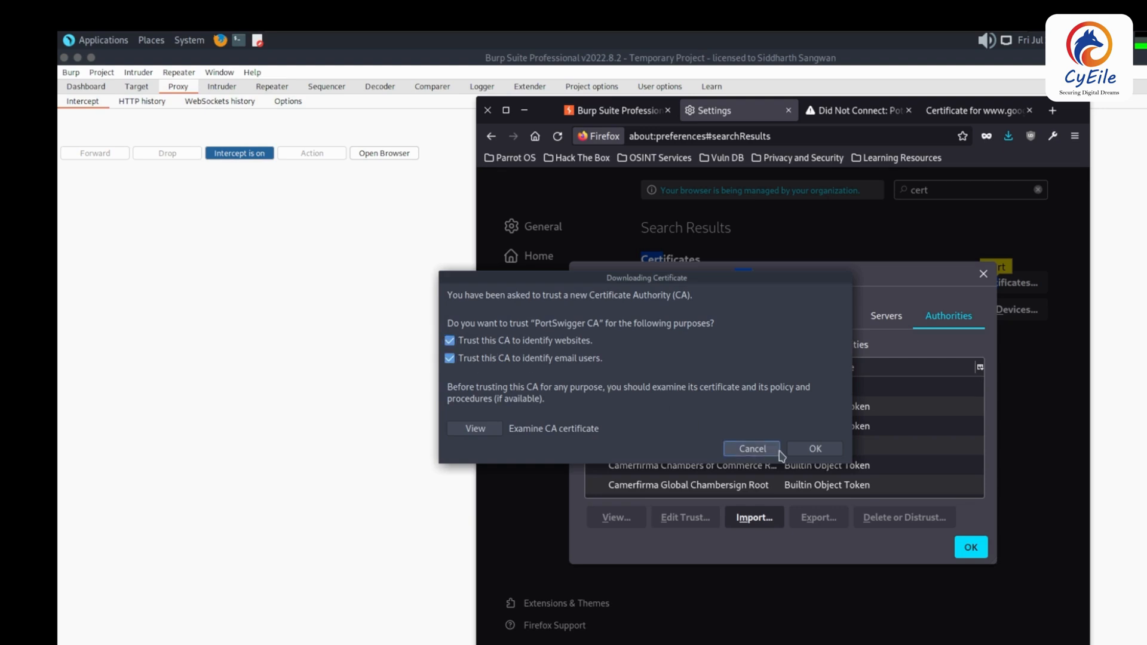
left_click(815, 448)
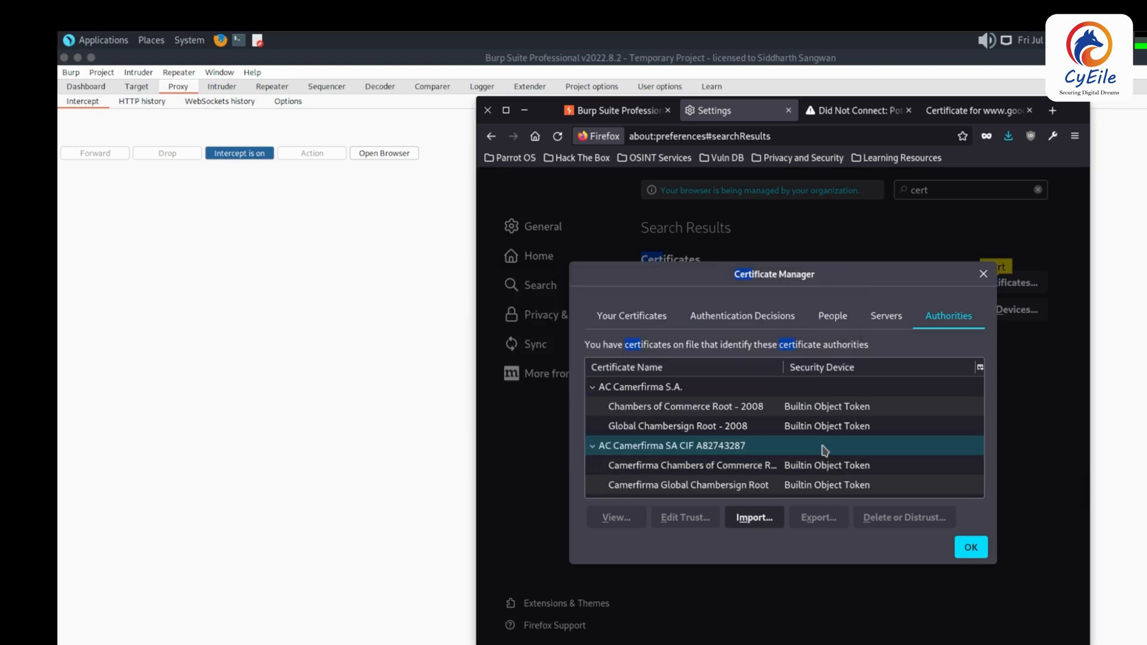
left_click(971, 547)
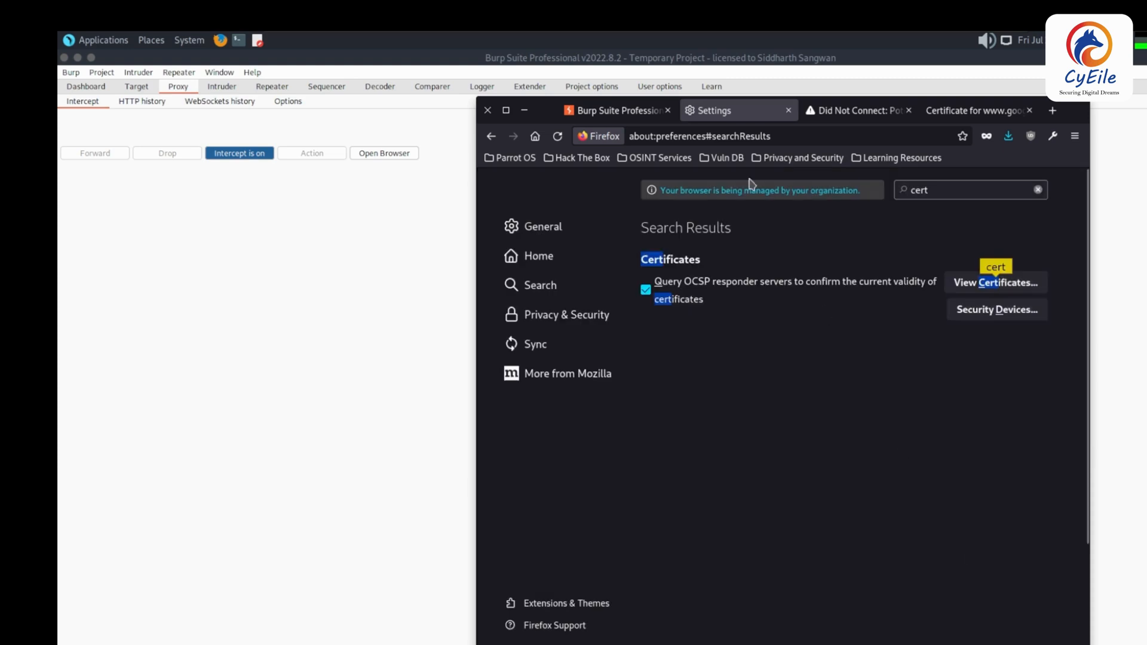
left_click(897, 120)
left_click(856, 135)
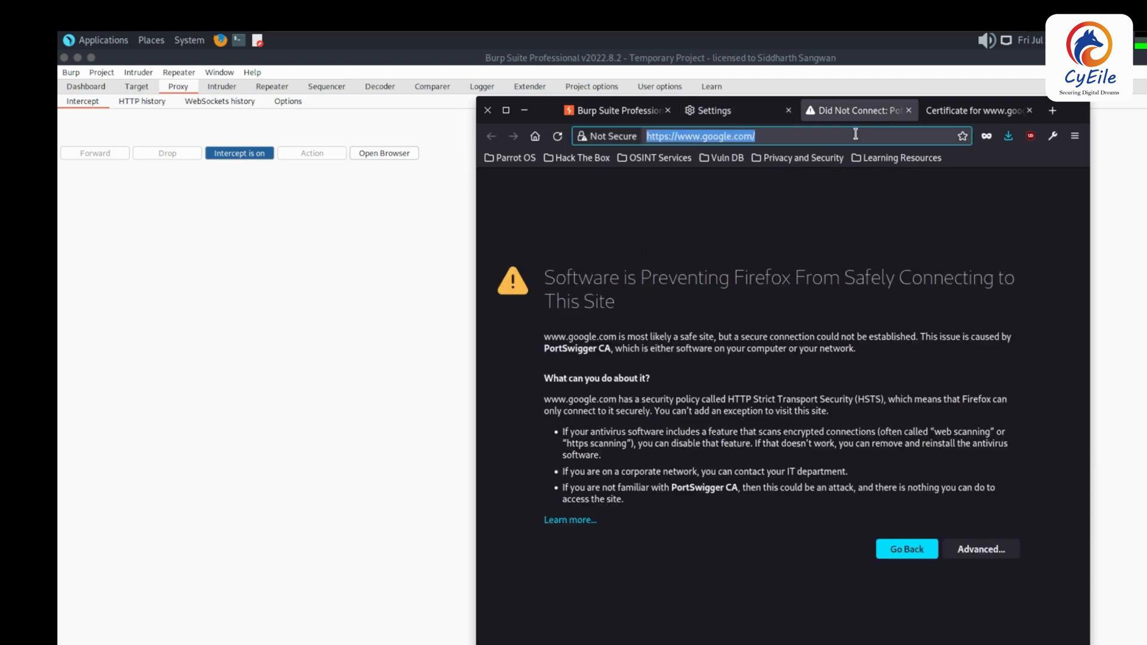
key("Return")
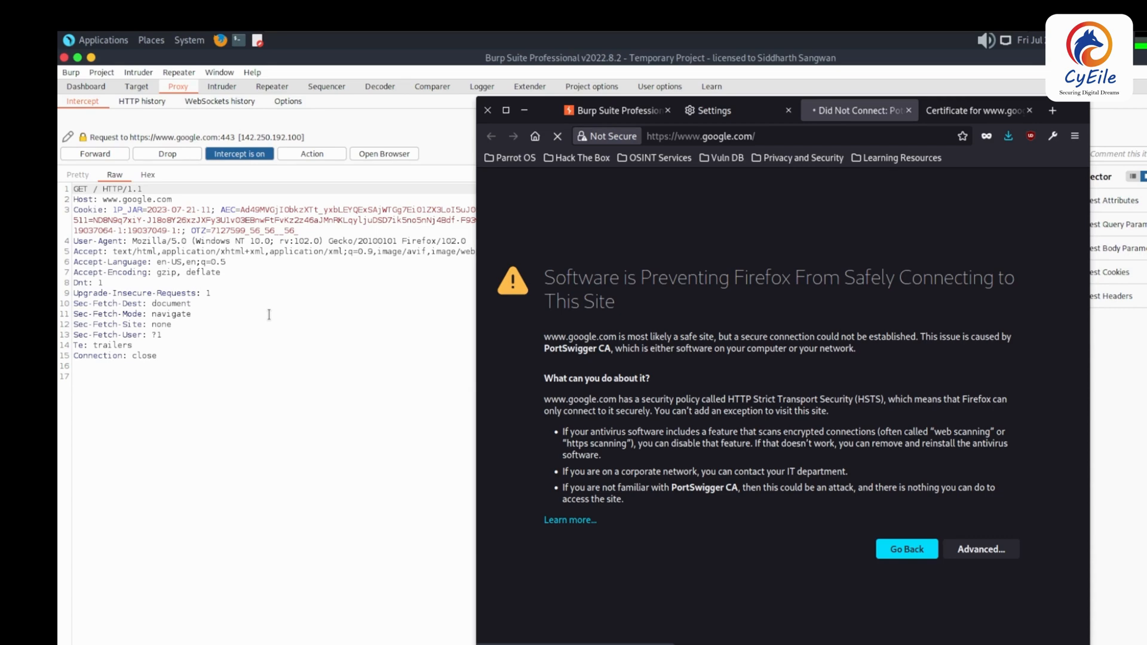
- Search the Firefox settings for "xy", open the connection settings, and check the manual proxy against Burp's proxy listener options
left_click(710, 112)
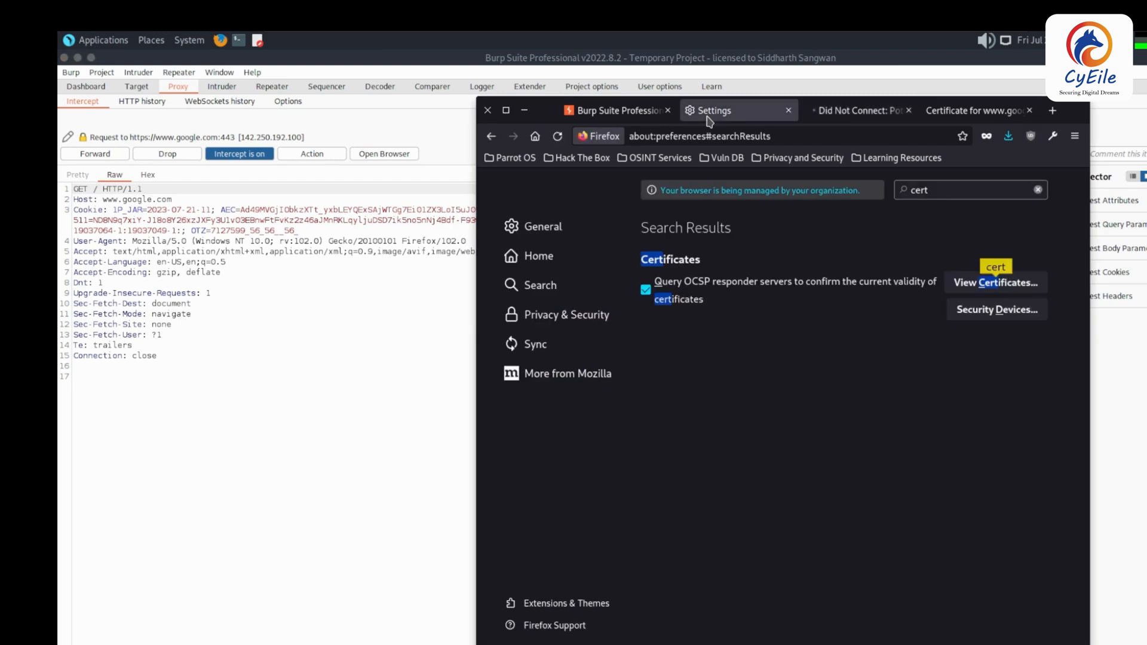
left_click(953, 188)
key("ctrl+a")
type("ce")
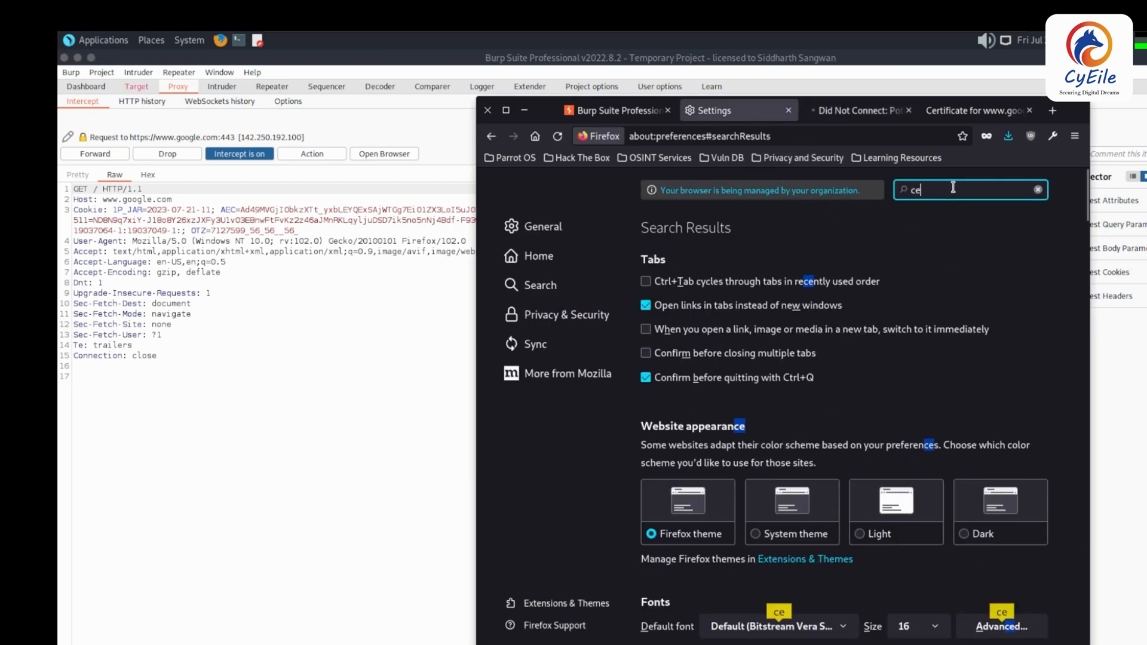
key("BackSpace")
key("BackSpace")
type("xy")
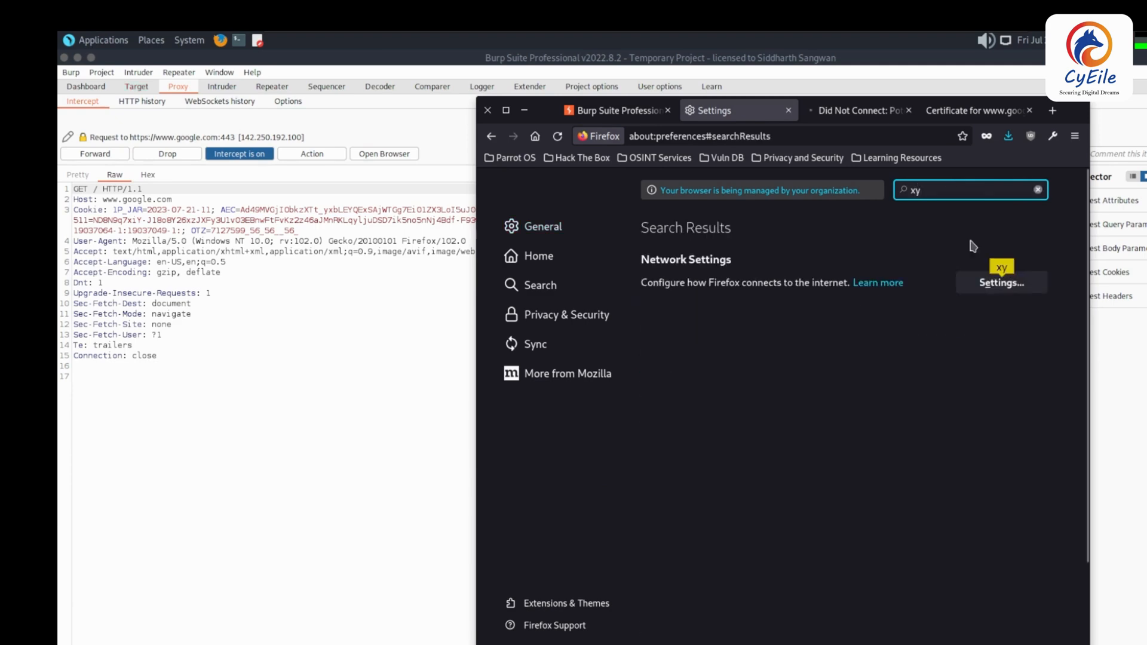
left_click(986, 293)
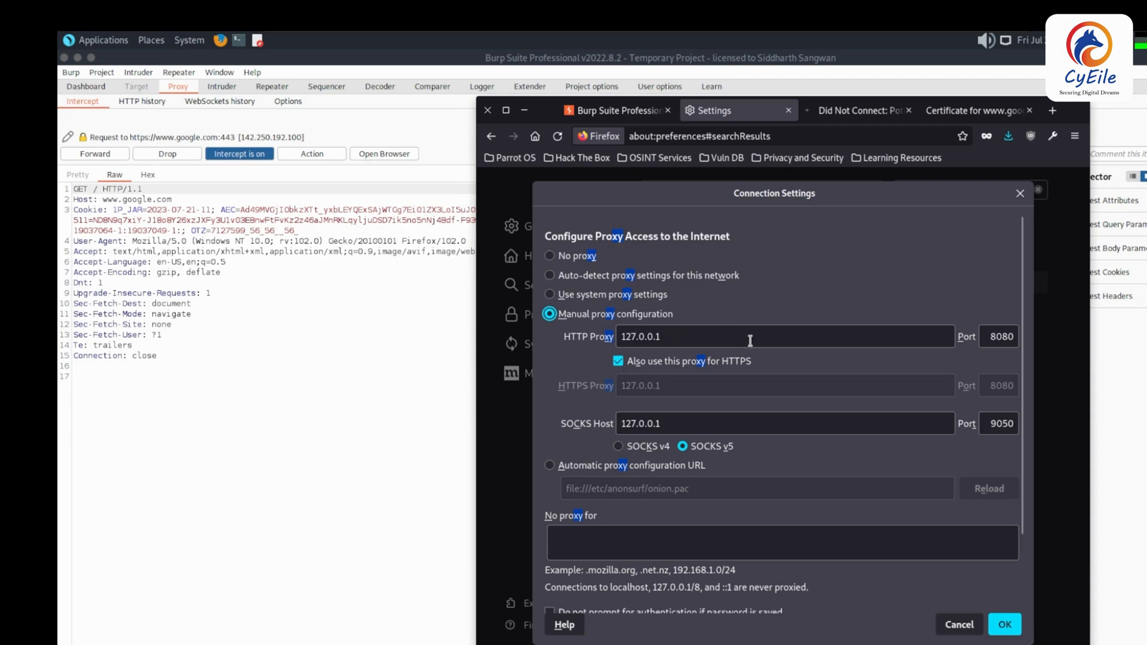
left_click(388, 346)
left_click(281, 102)
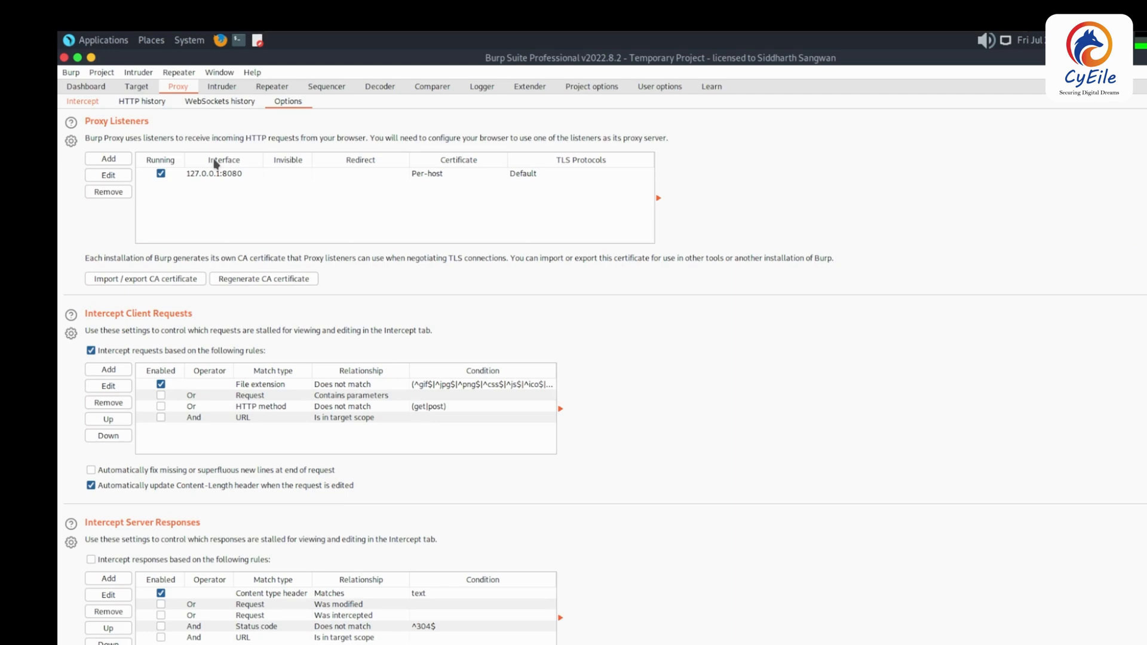
- Search for "paint" on the Windows host and launch Paint
key("alt+Tab")
key("alt+Tab")
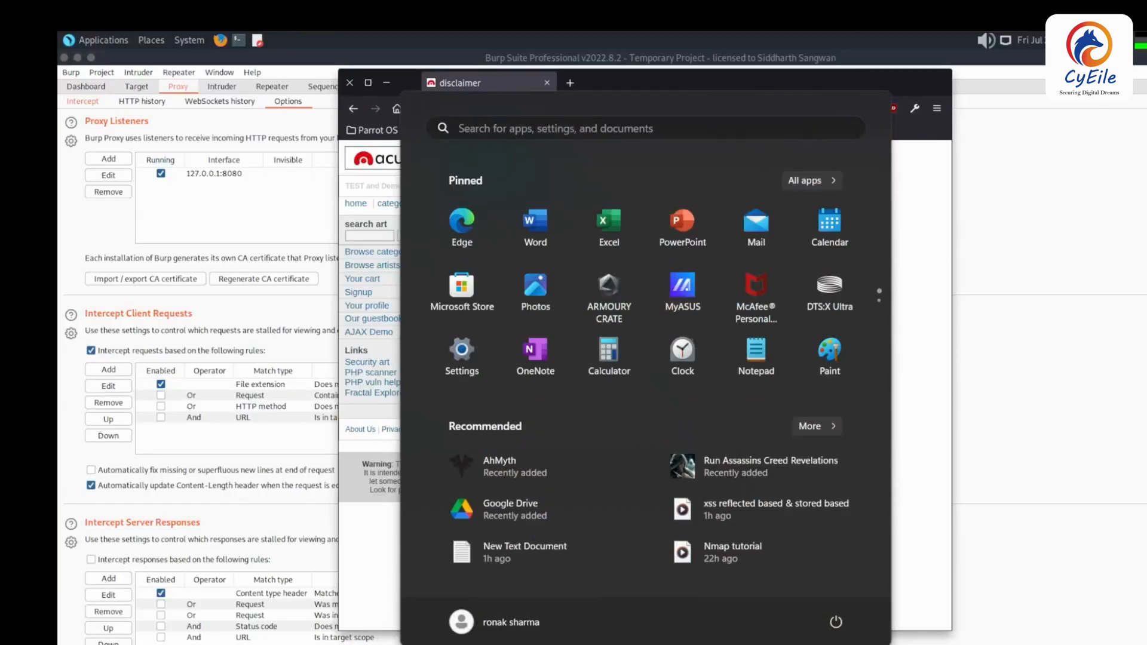
type("b")
key("BackSpace")
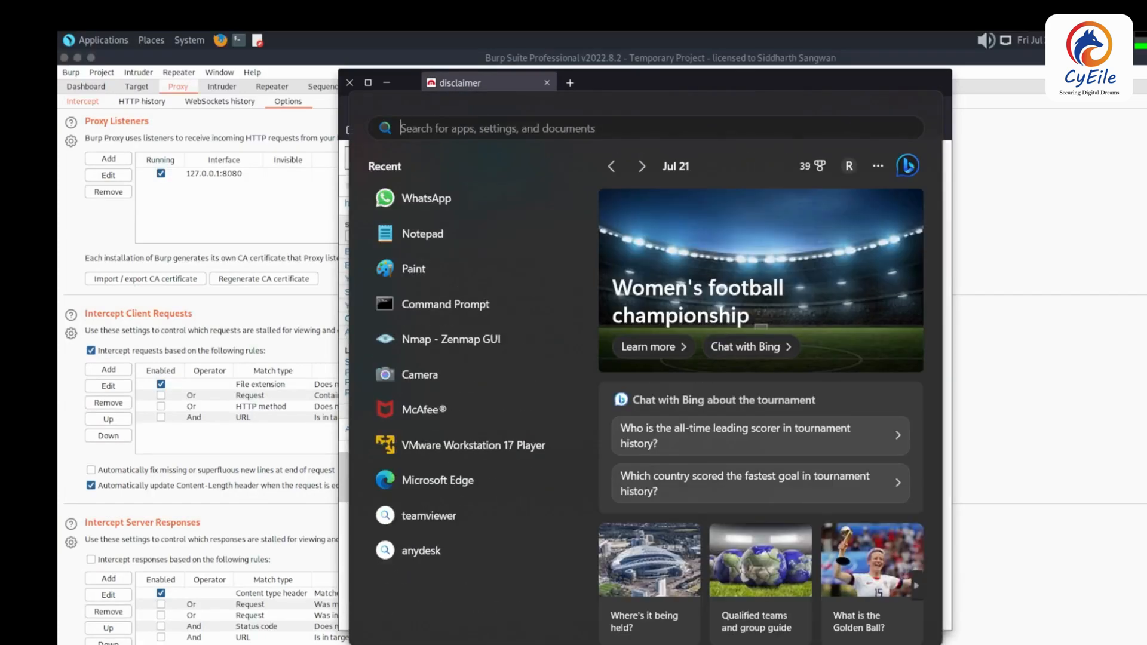
type("paint")
key("Return")
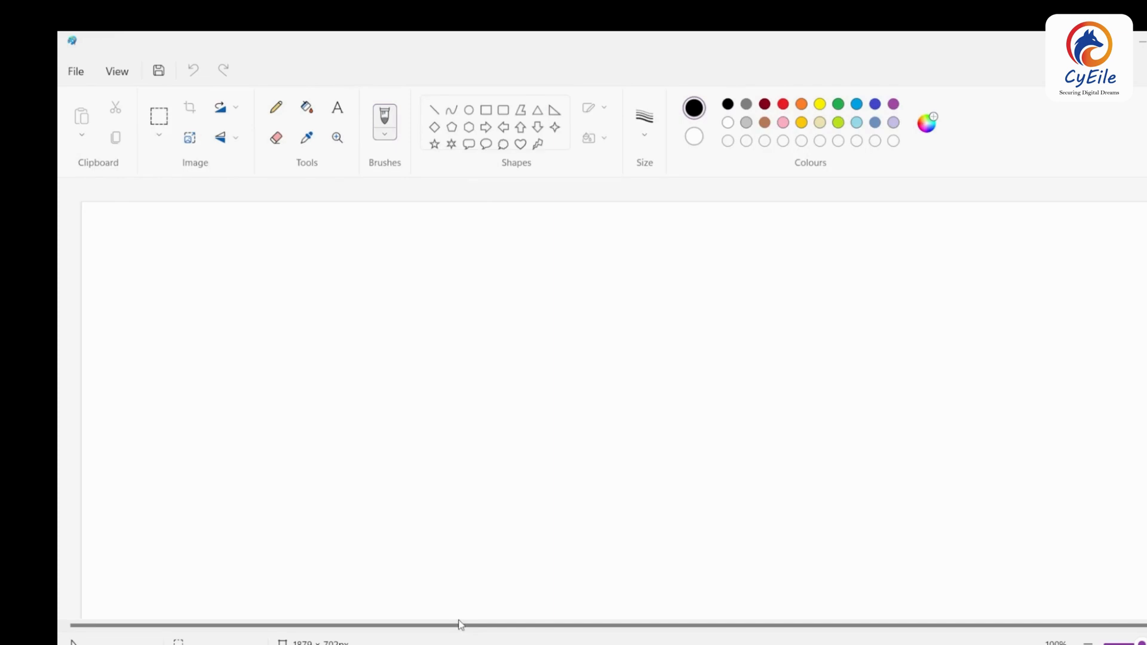
- Draw a circle about 163 × 170 px, a tall rectangle about 113 × 491 px, and an ellipse about 127 × 154 px between them
left_click(468, 106)
left_click_drag(178, 255, 279, 359)
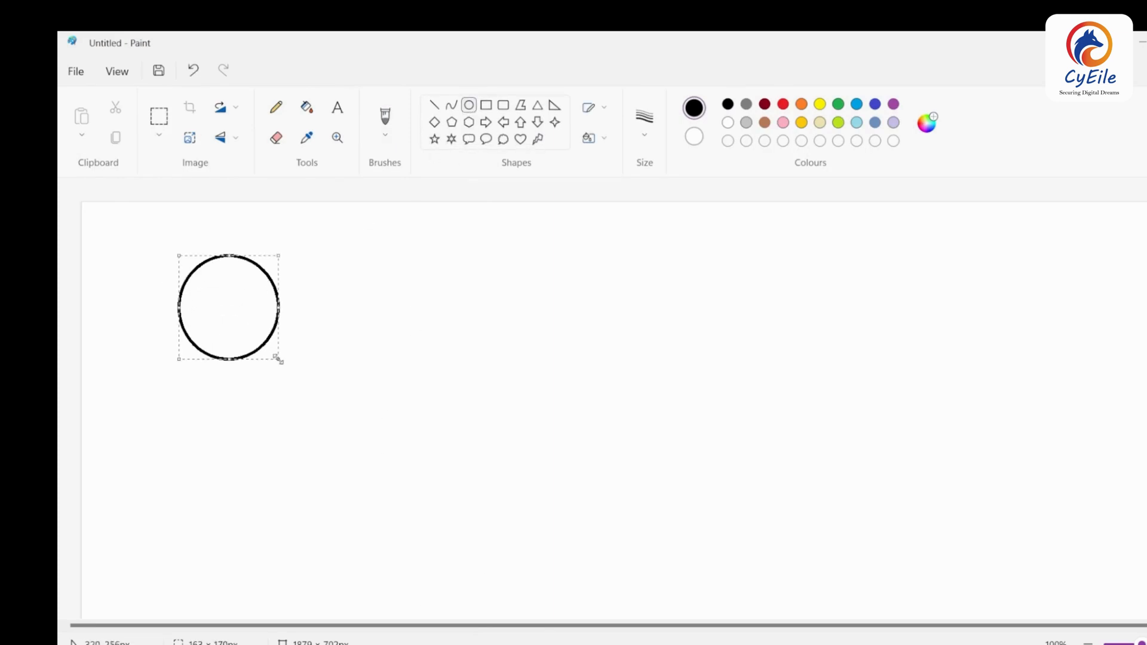
left_click(484, 108)
left_click_drag(949, 214, 1019, 514)
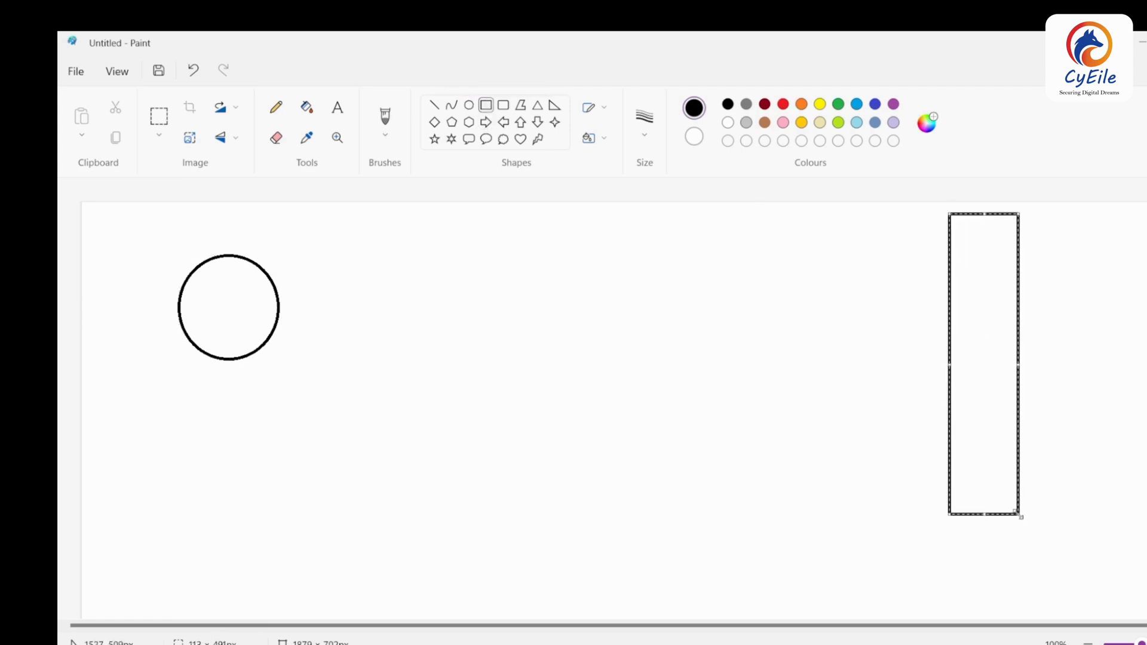
left_click(469, 105)
left_click_drag(528, 275, 607, 369)
- Draw a line from the first circle past the ellipse to the rectangle, and a second line from the rectangle back to the circle
left_click(434, 105)
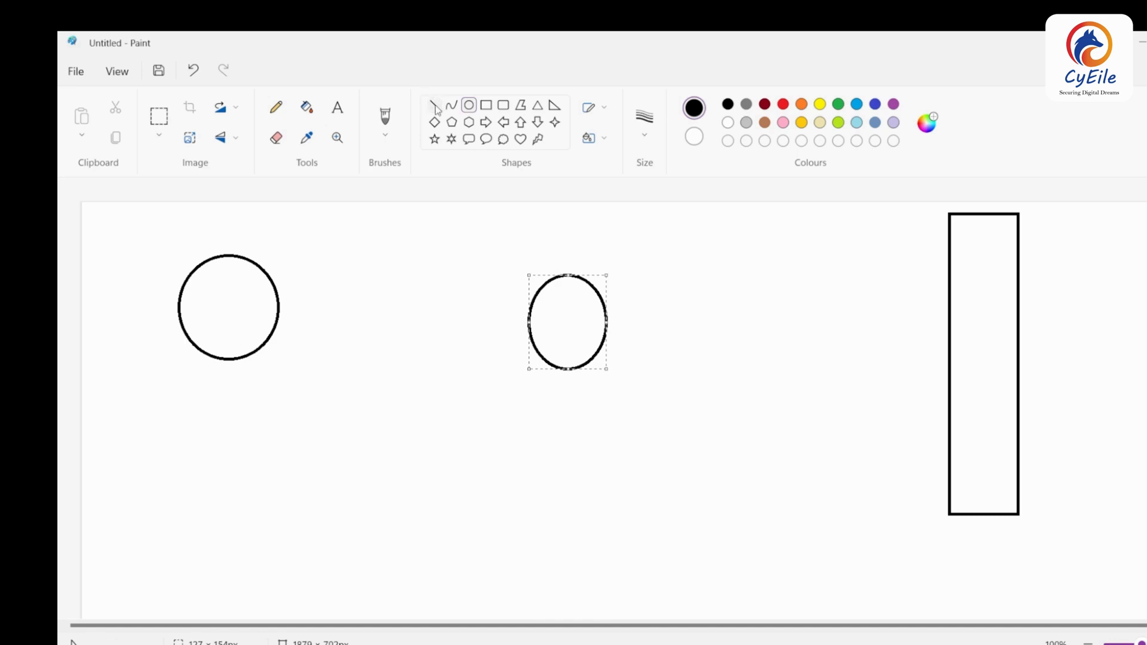
left_click_drag(261, 261, 556, 278)
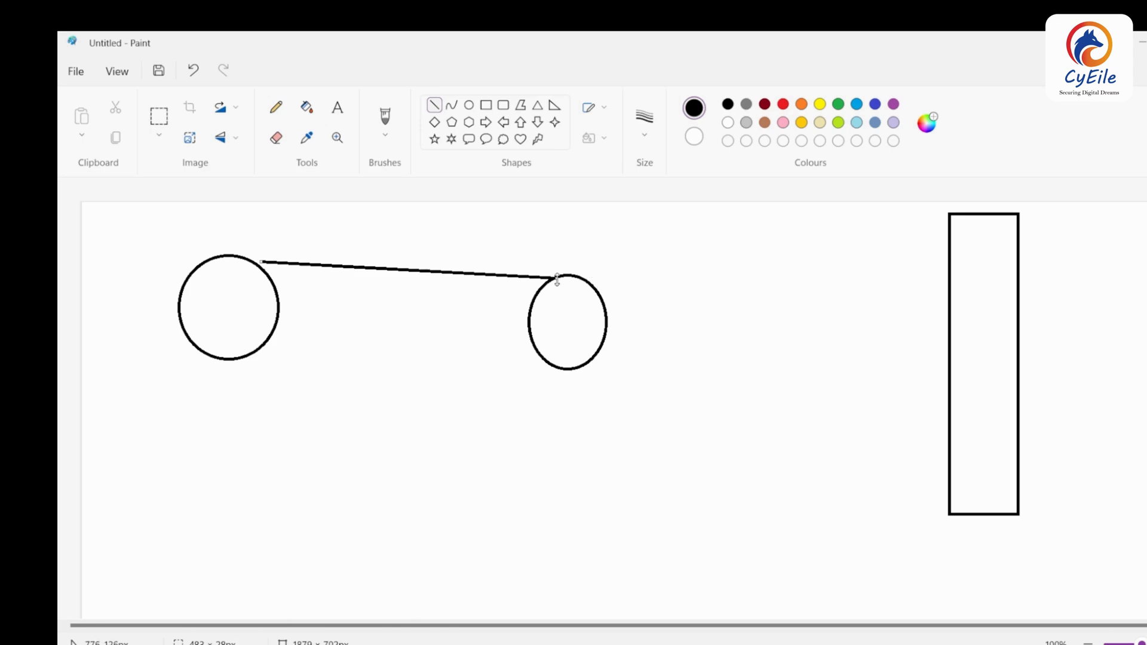
left_click_drag(556, 280, 959, 284)
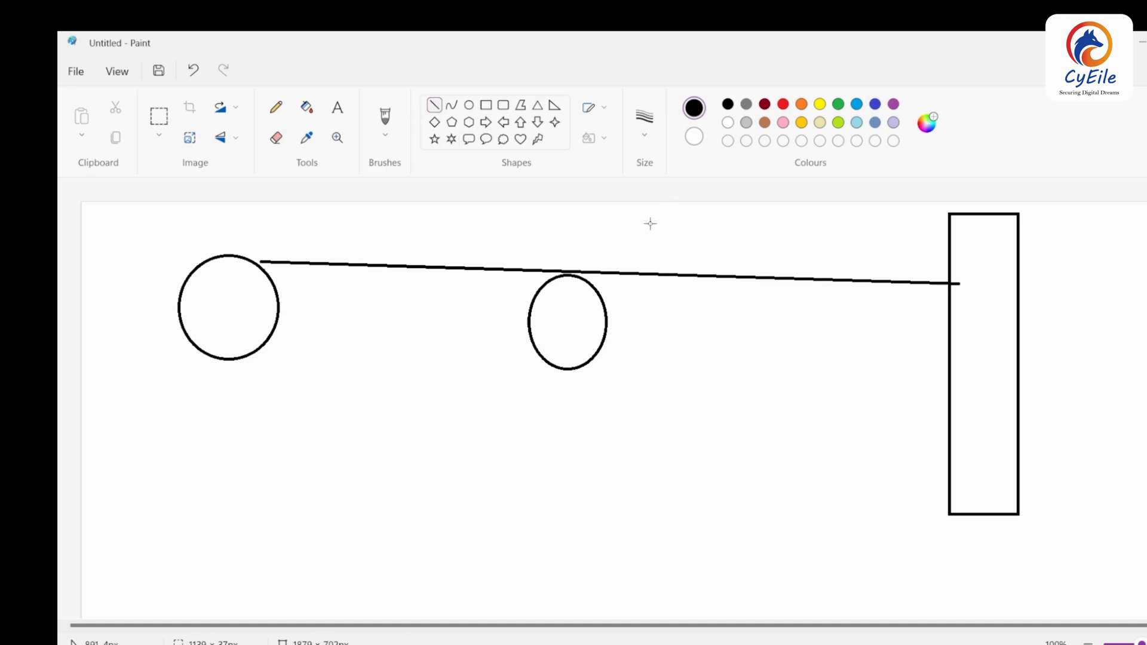
mouse_move(967, 342)
left_mouse_down()
mouse_move(458, 361)
mouse_move(244, 330)
left_mouse_up()
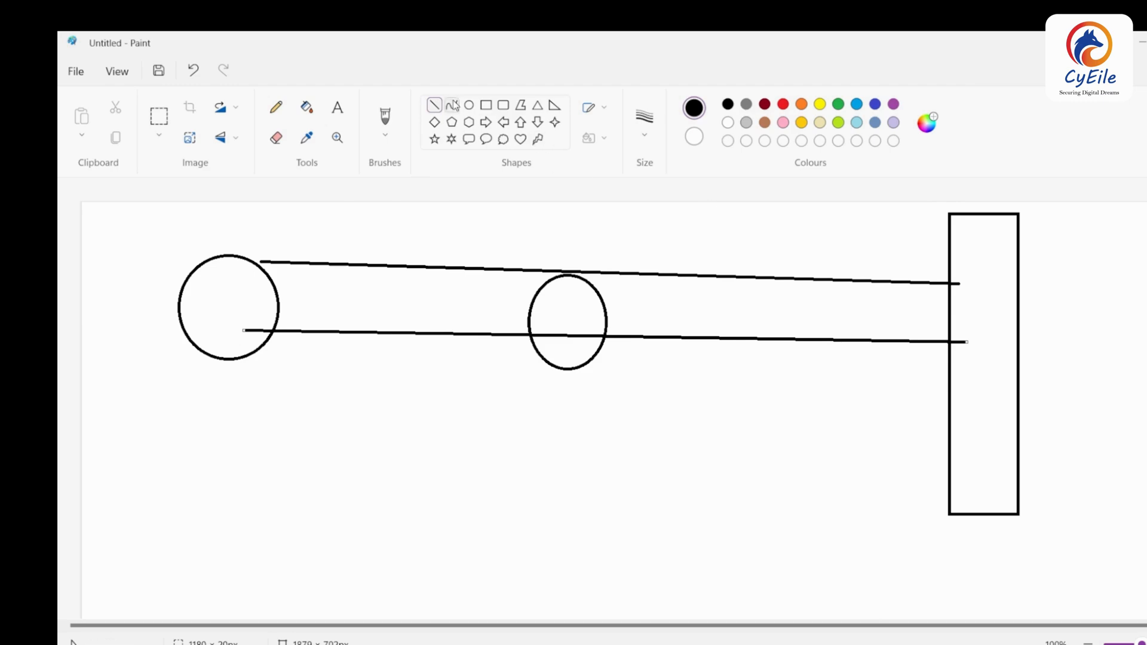
- Add a bold 20-point Book Antiqua text label beginning with "html,css," beside the tall rectangle
left_click(1065, 261)
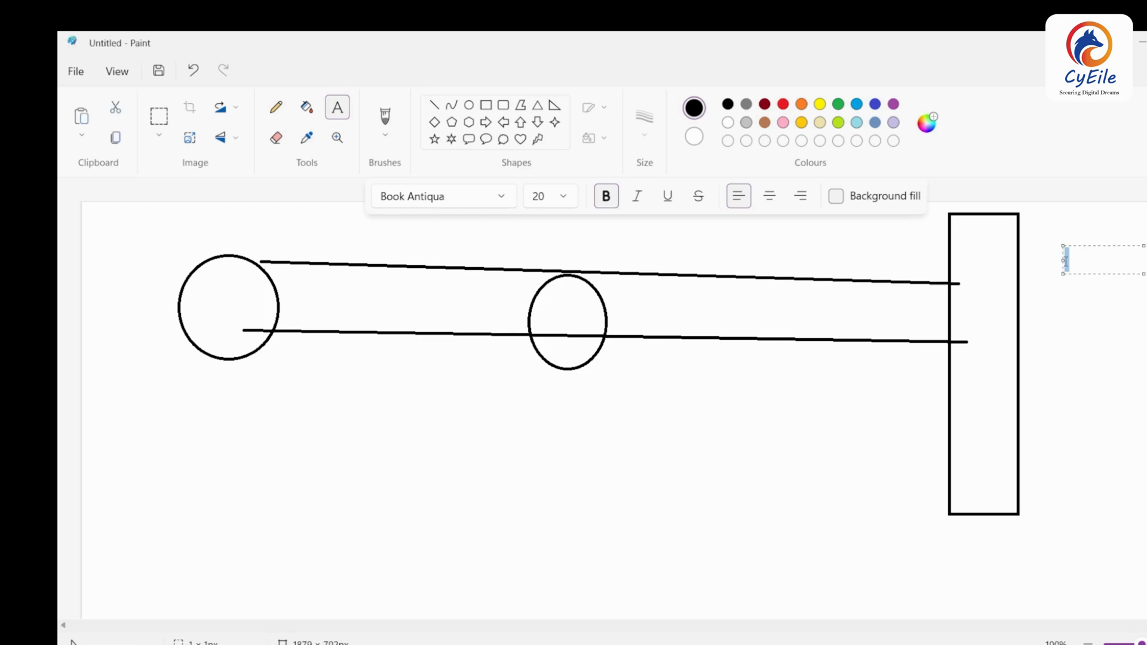
type("html,")
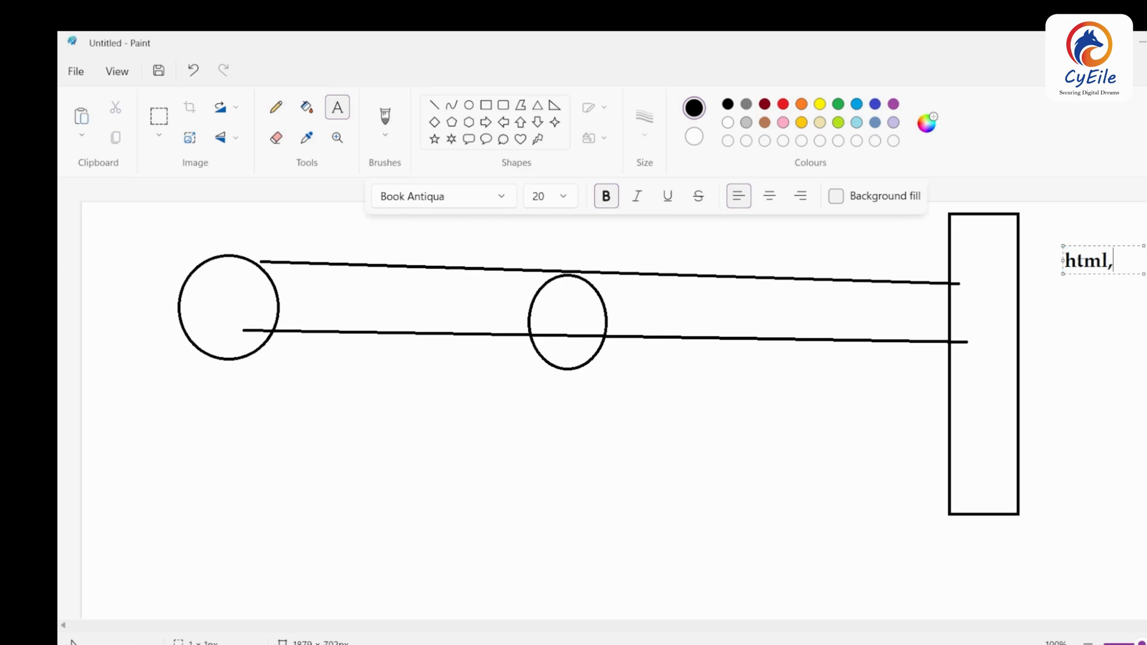
type("css,")
type("pt")
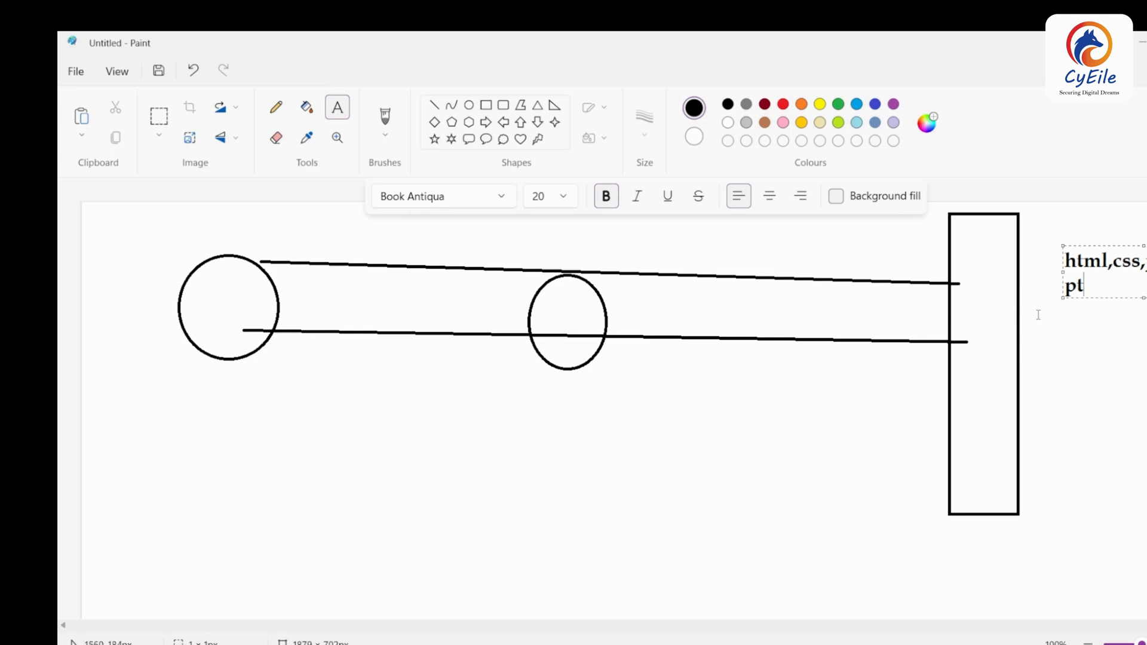
- Switch to the testphp.vulnweb.com window in Firefox, go back to artists.php, and compare the rendered page with its source
key("alt+Tab")
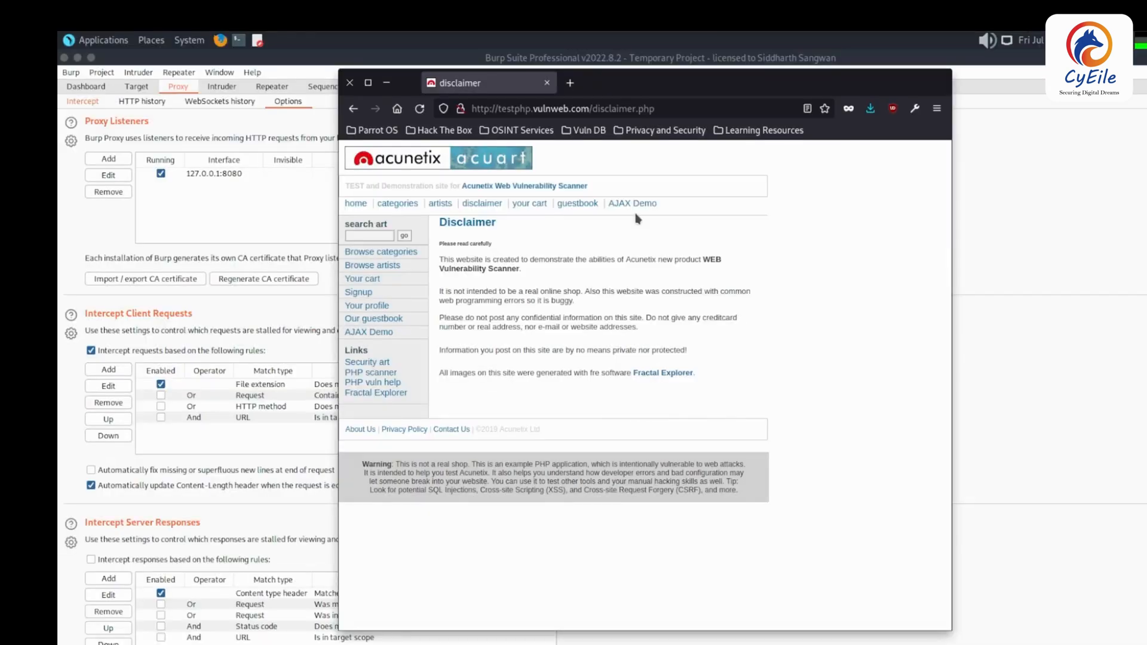
right_click(638, 220)
left_click(651, 231)
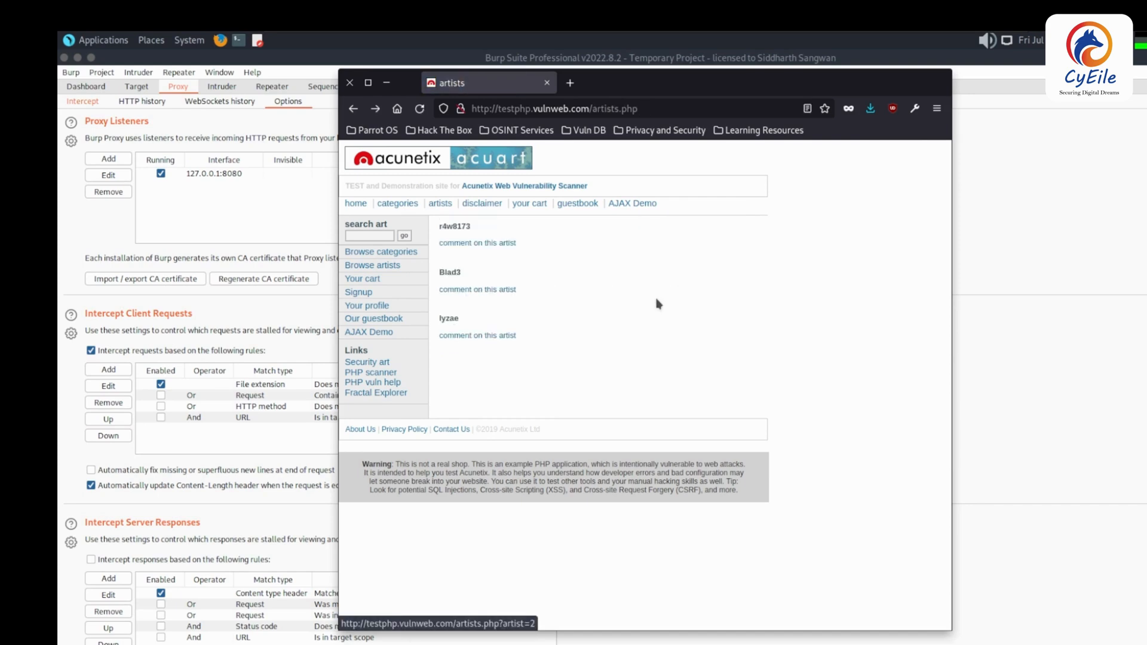
right_click(655, 300)
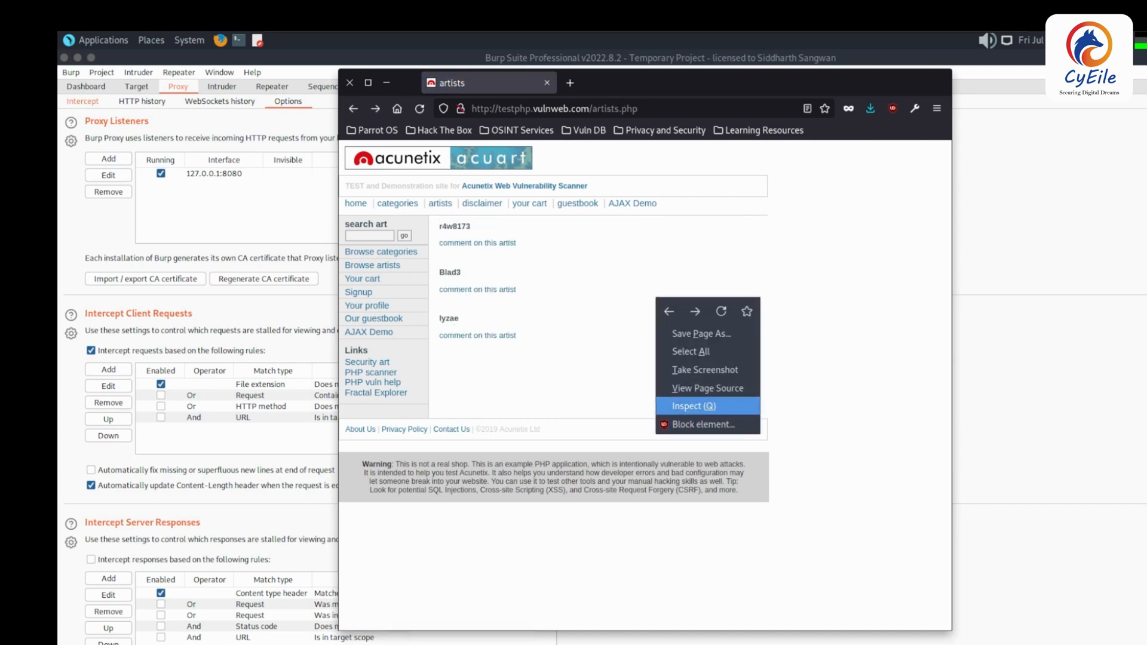
left_click(706, 390)
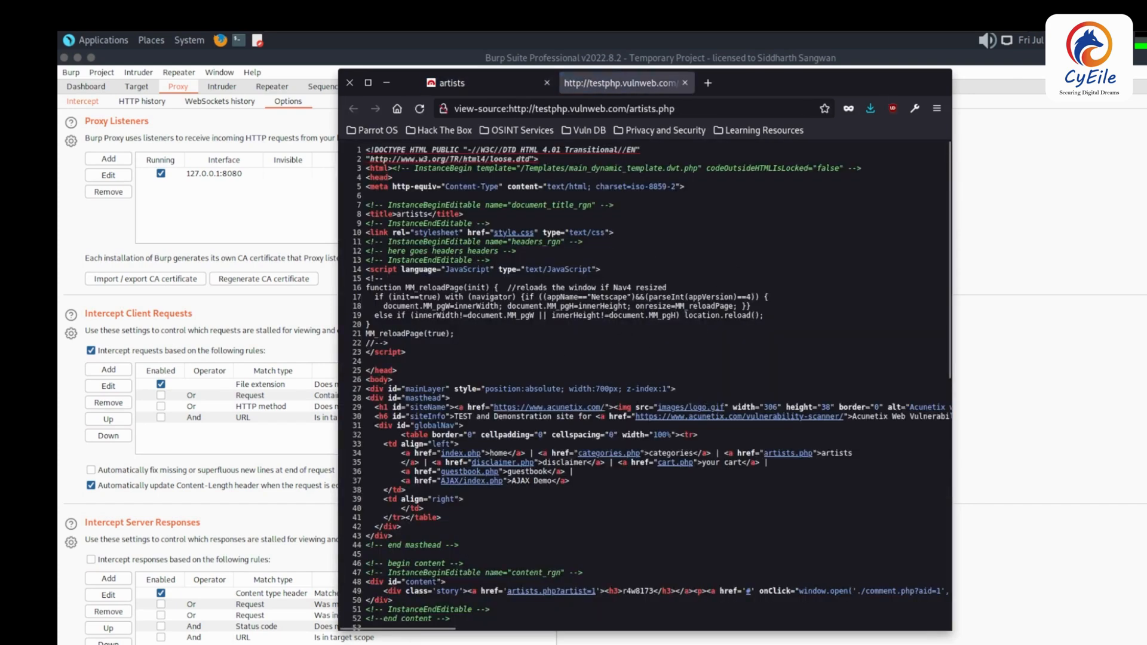
left_click(496, 86)
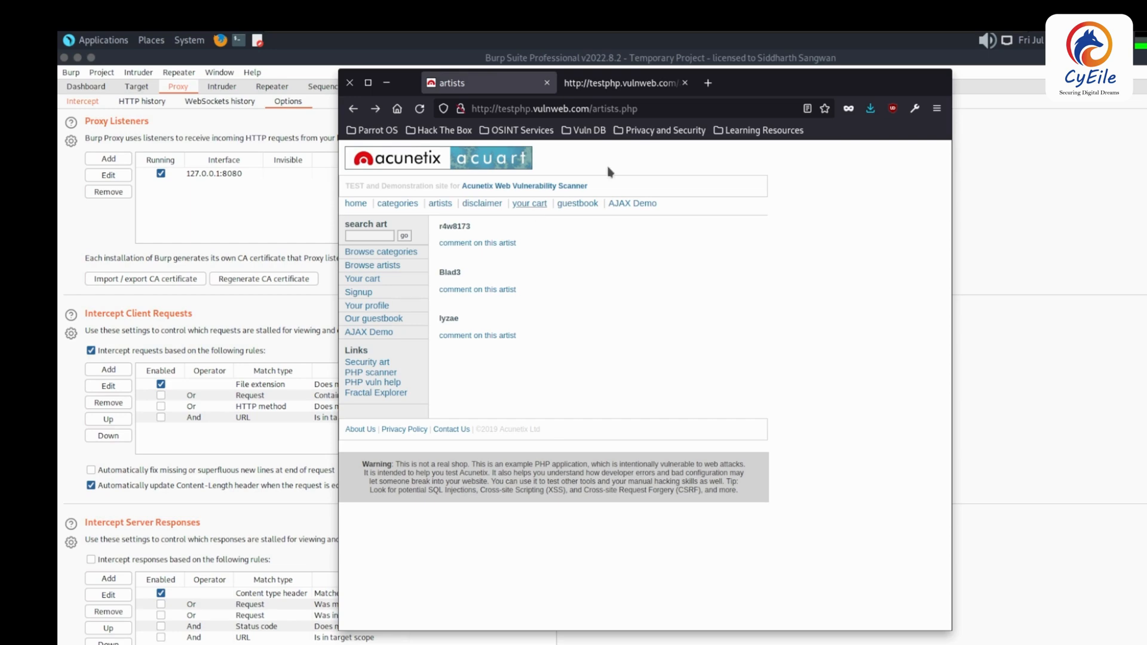
left_click(635, 84)
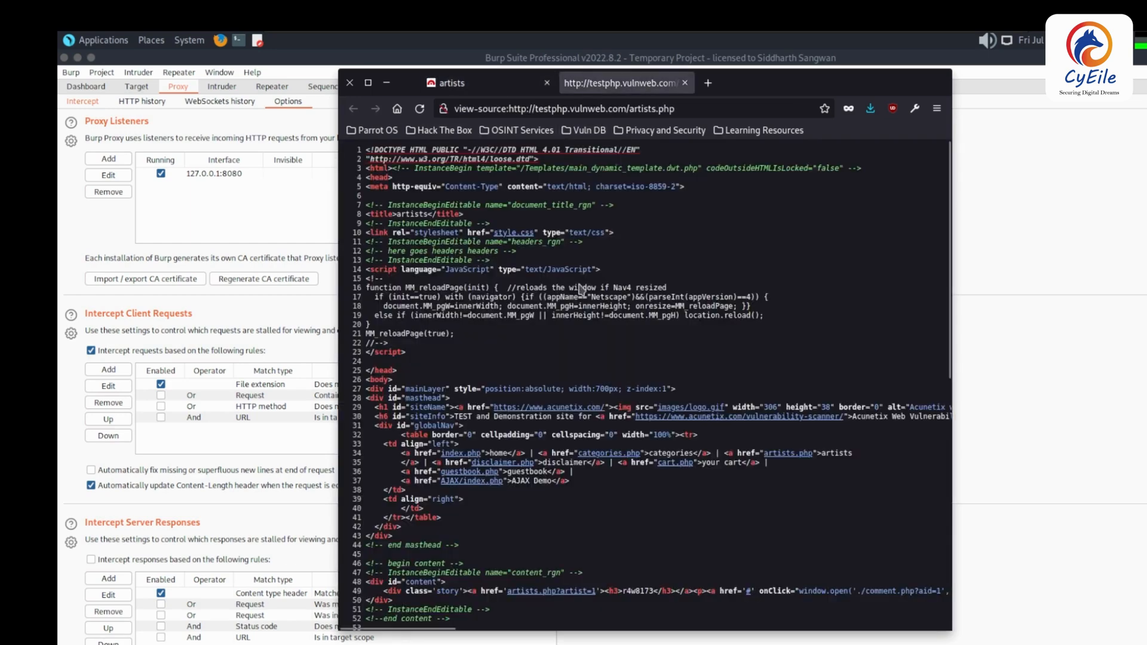
- Detach the artists tab into its own window and close the window holding the page source
left_click(473, 83)
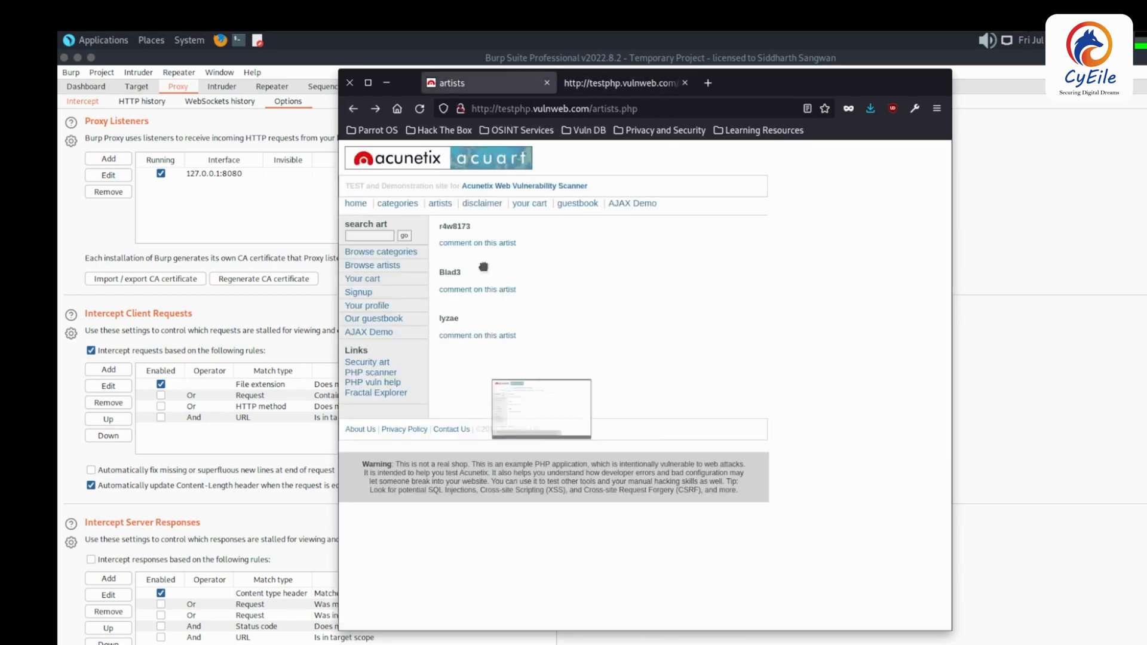
left_click_drag(483, 267, 572, 324)
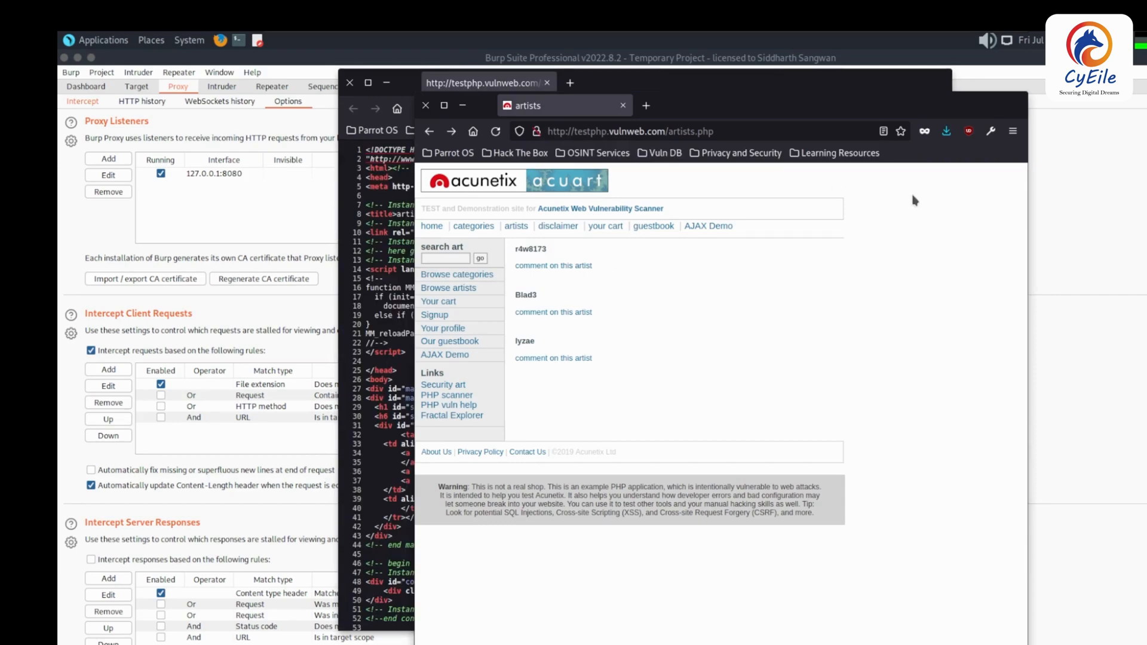
left_click(349, 84)
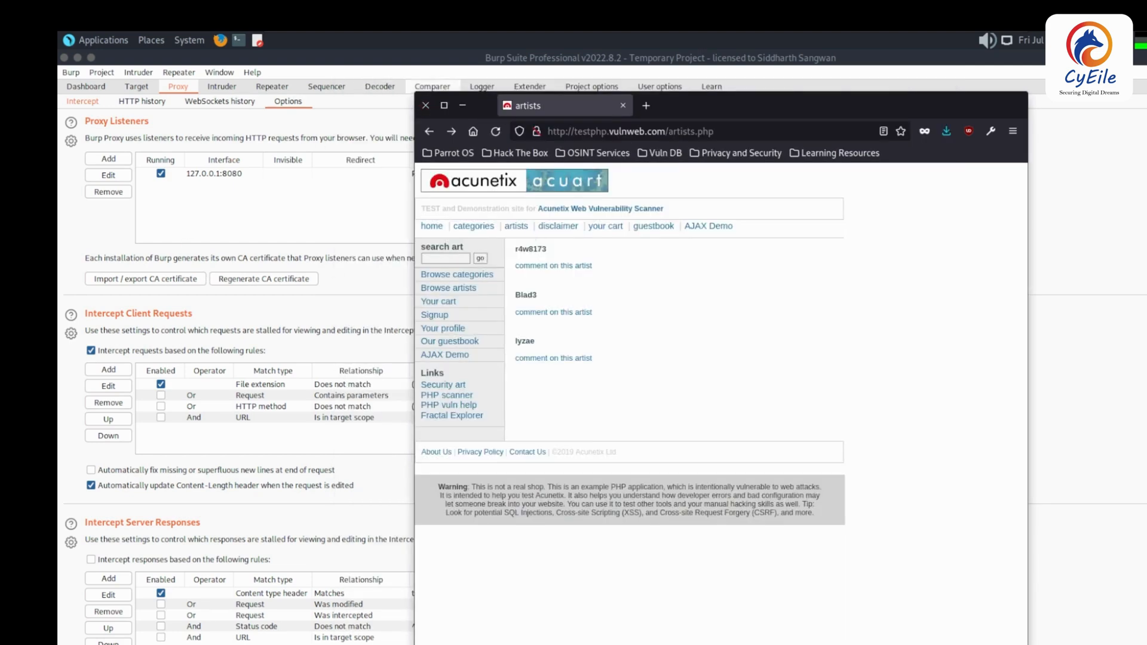
key("alt+Tab")
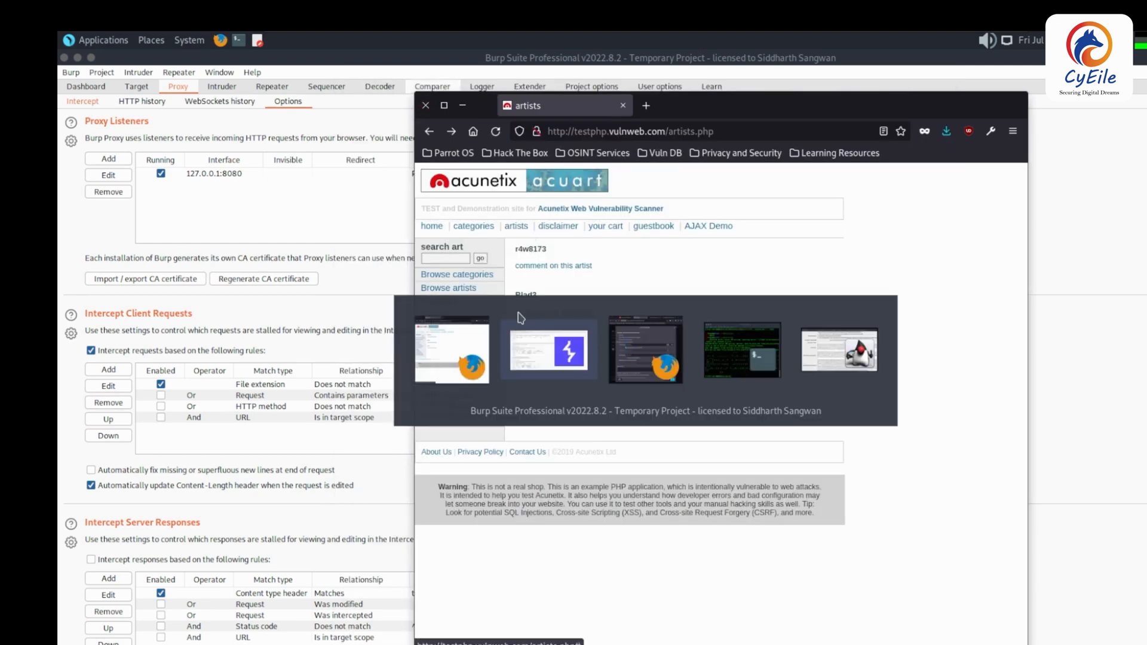
key("alt+Tab")
key("alt+Tab")
key("alt+Tab")
key("alt+Tab")
key("alt+Tab")
key("alt+Tab")
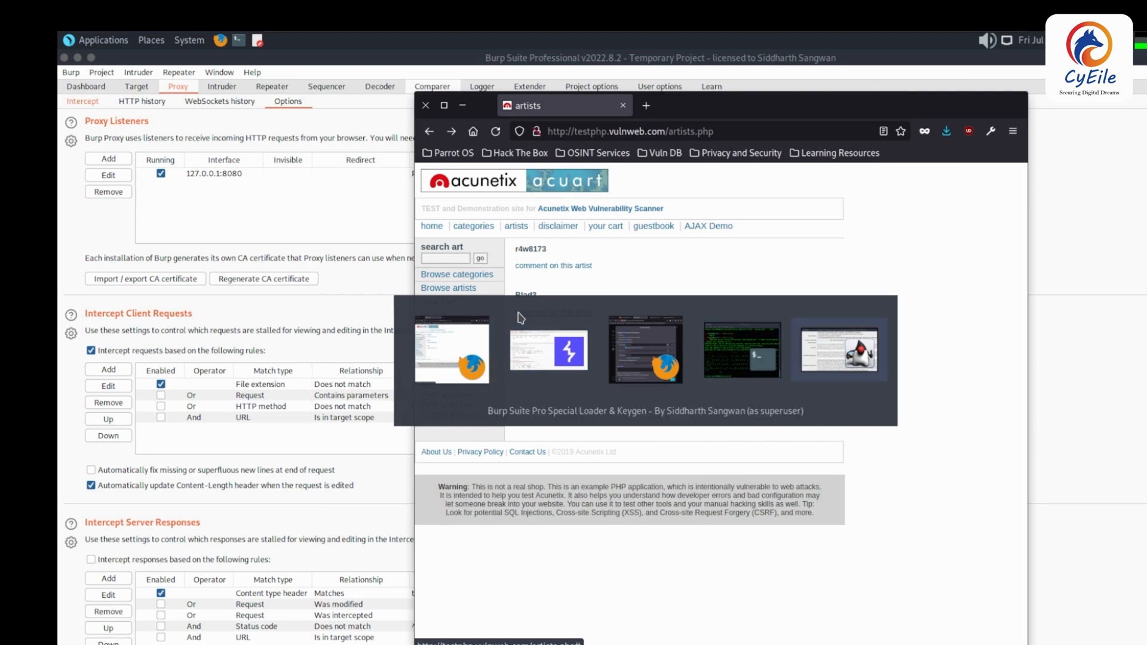
- Switch to Paint and add the text label "ethical hacking" above the upper line, just beside the first circle
key("alt+Tab")
key("alt+Tab")
key("alt+Tab")
key("alt+shift+Tab")
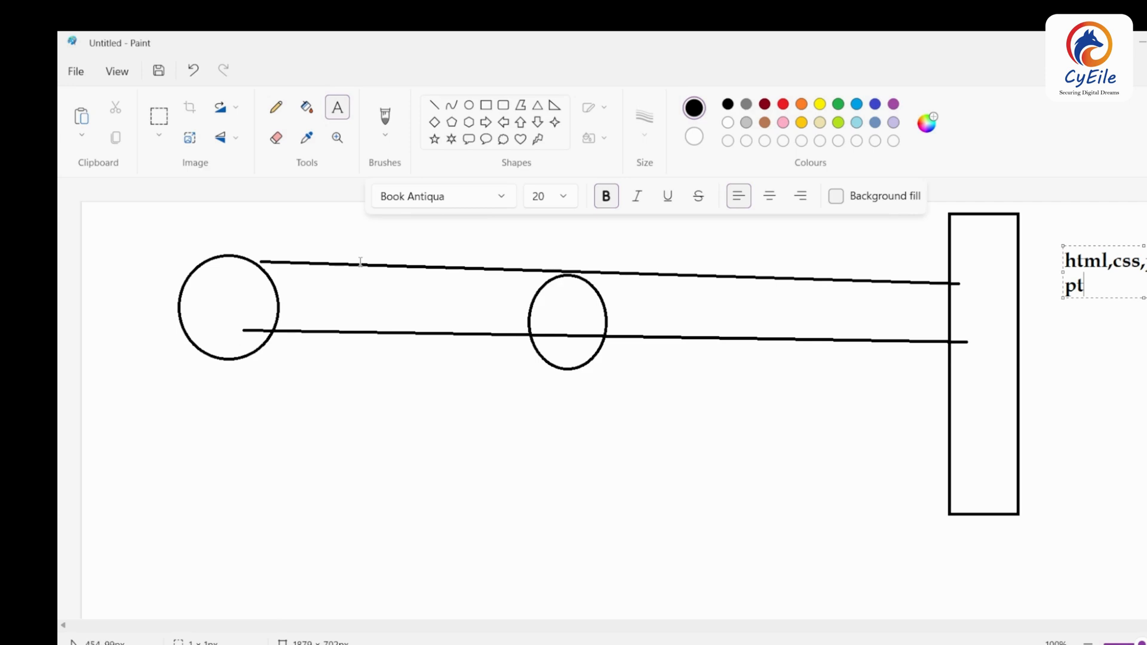
left_click(344, 104)
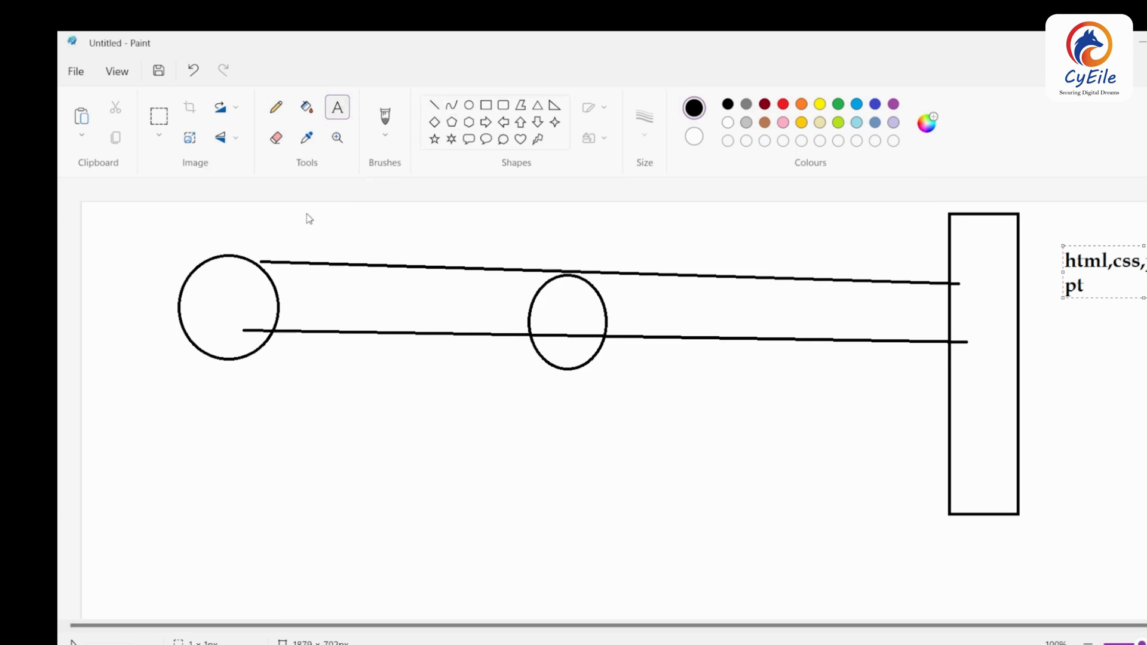
left_click(297, 235)
type("hi")
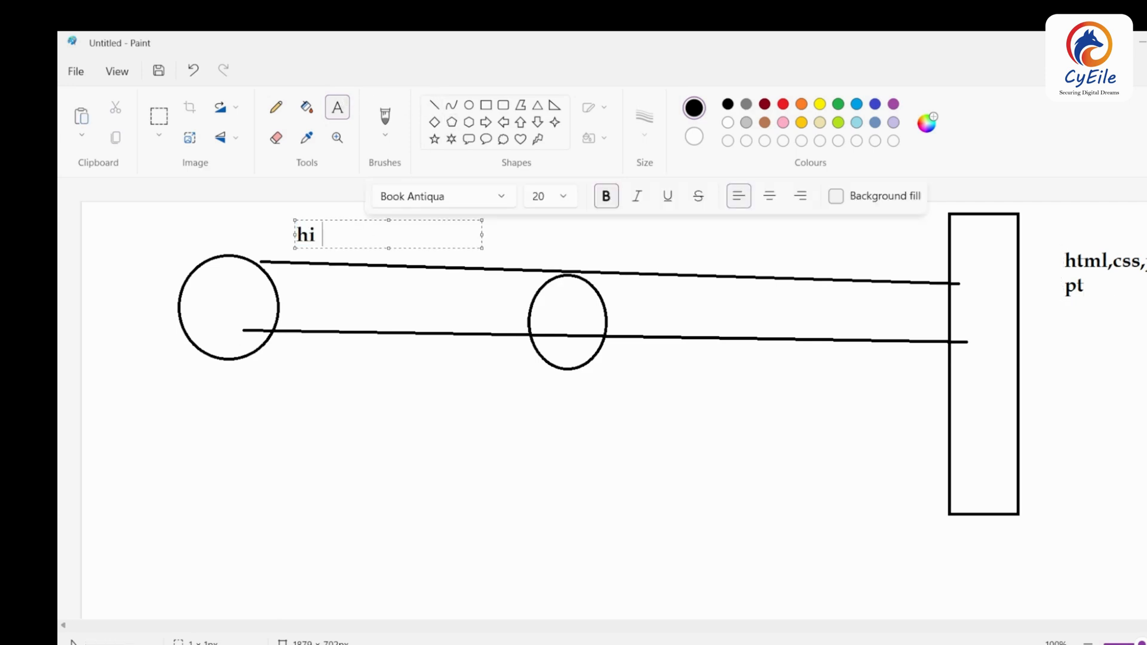
key("BackSpace")
key("BackSpace")
key("BackSpace")
type("ethical h")
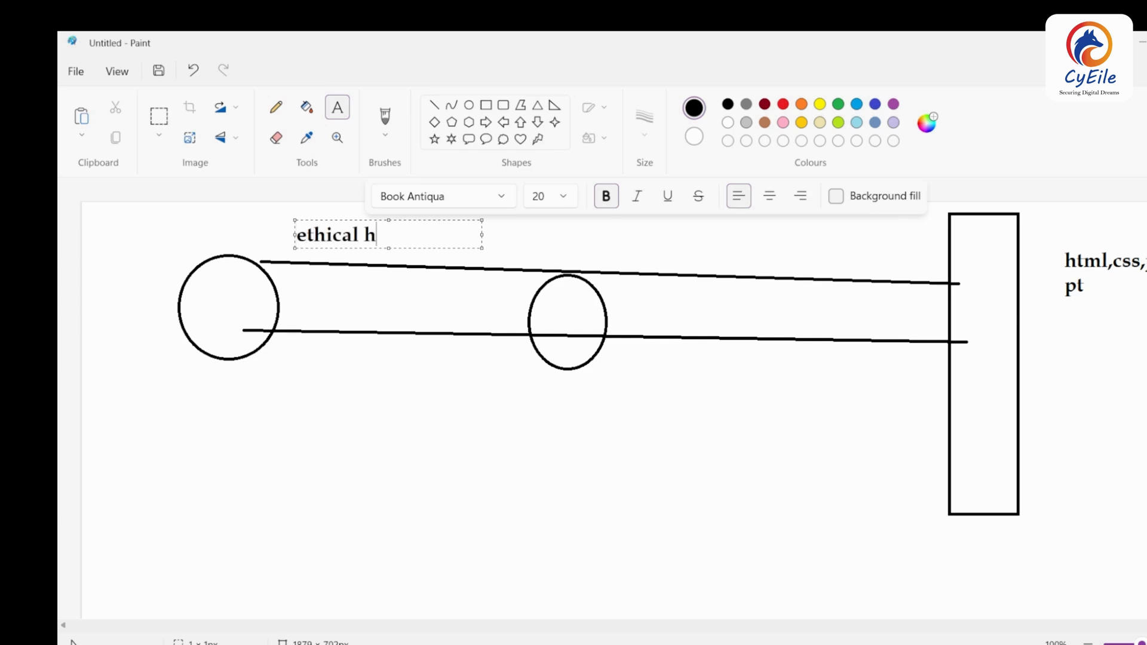
type("acking")
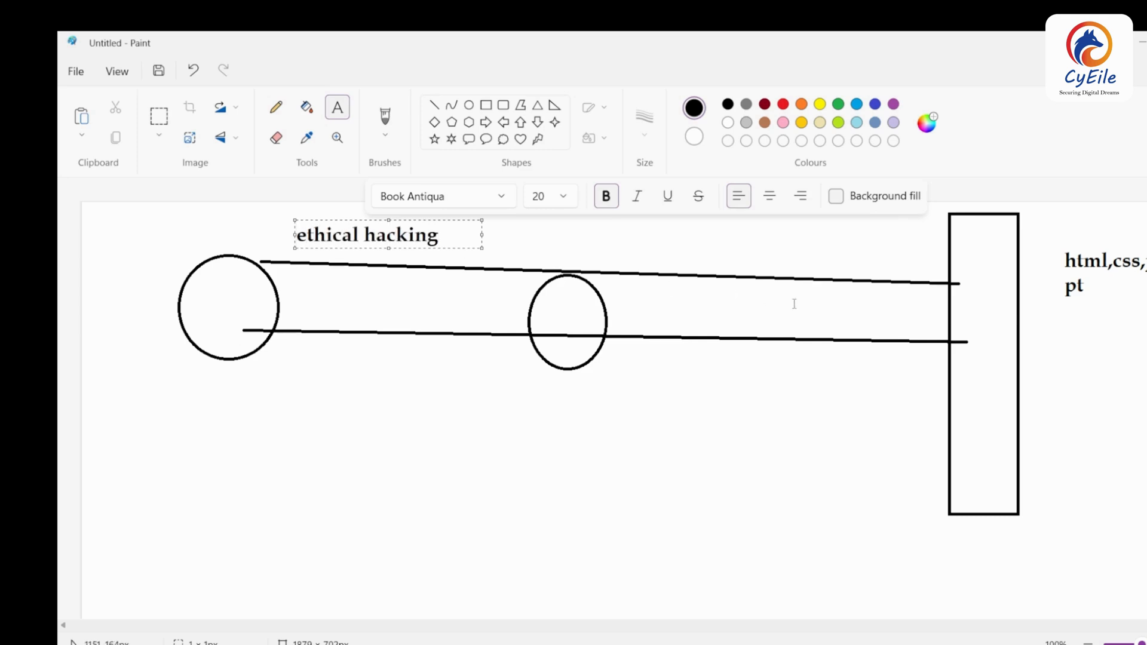
- Switch back to the parrots virtual machine in VMware Workstation and open a new Firefox tab beside the artists page
key("alt+Tab")
key("alt+Tab")
key("alt+shift+Tab")
key("alt+shift+Tab")
key("alt+Tab")
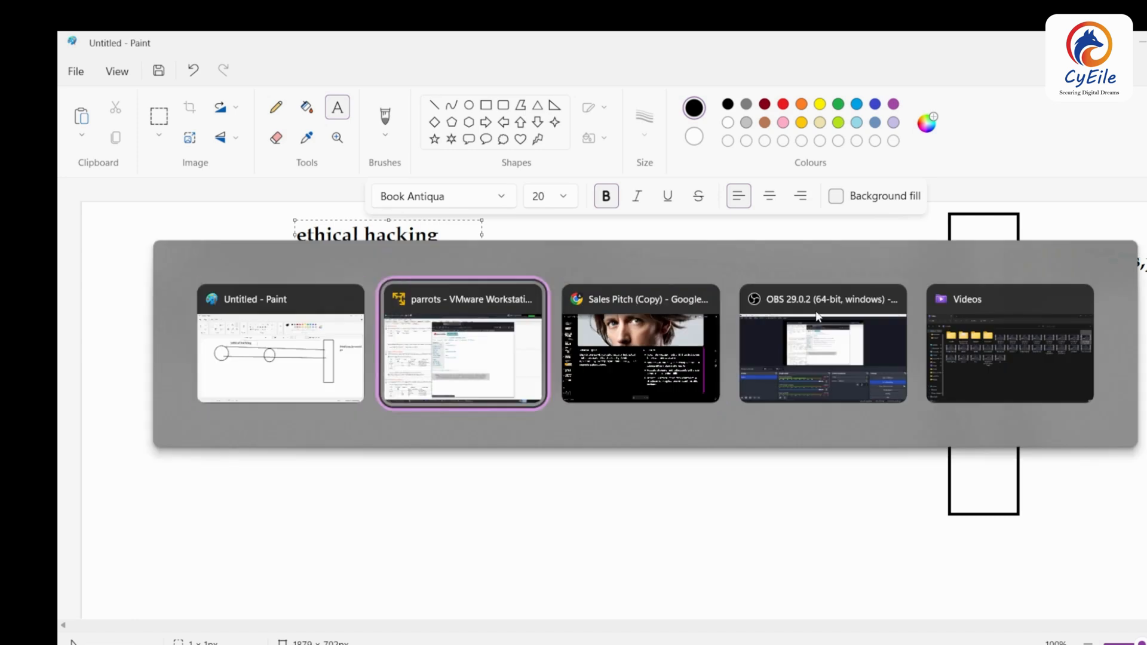
key("alt+shift+Tab")
key("alt+Tab")
key("alt+Tab")
key("alt+shift+Tab")
key("alt+Tab")
key("alt+Tab")
key("alt+Tab")
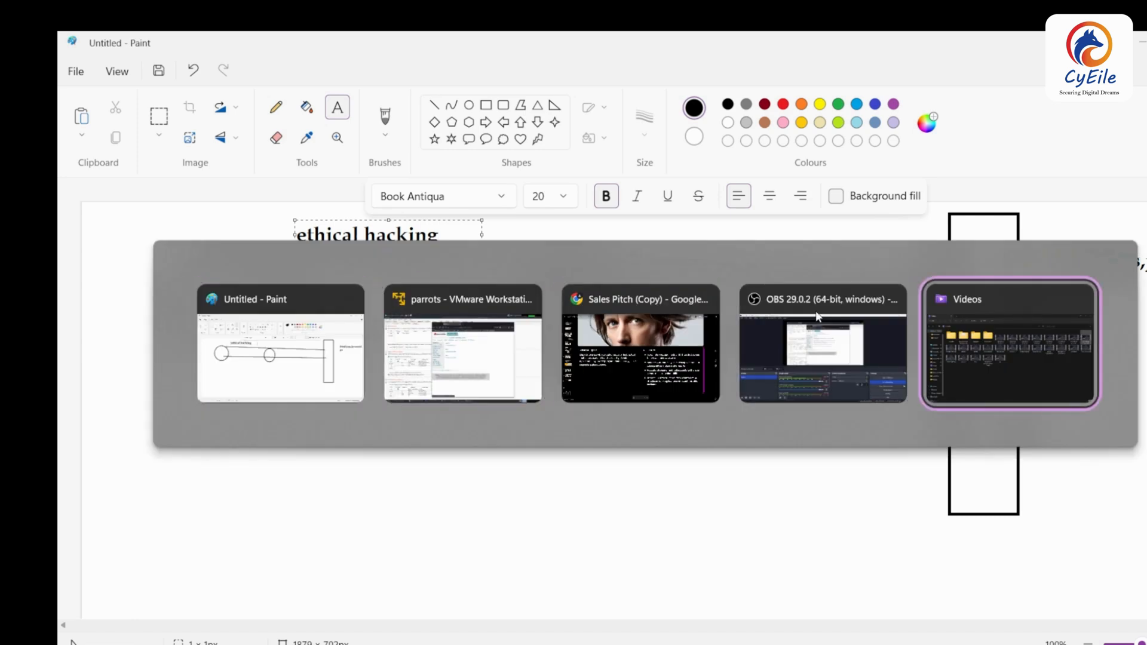
key("alt+Tab")
key("alt+Tab")
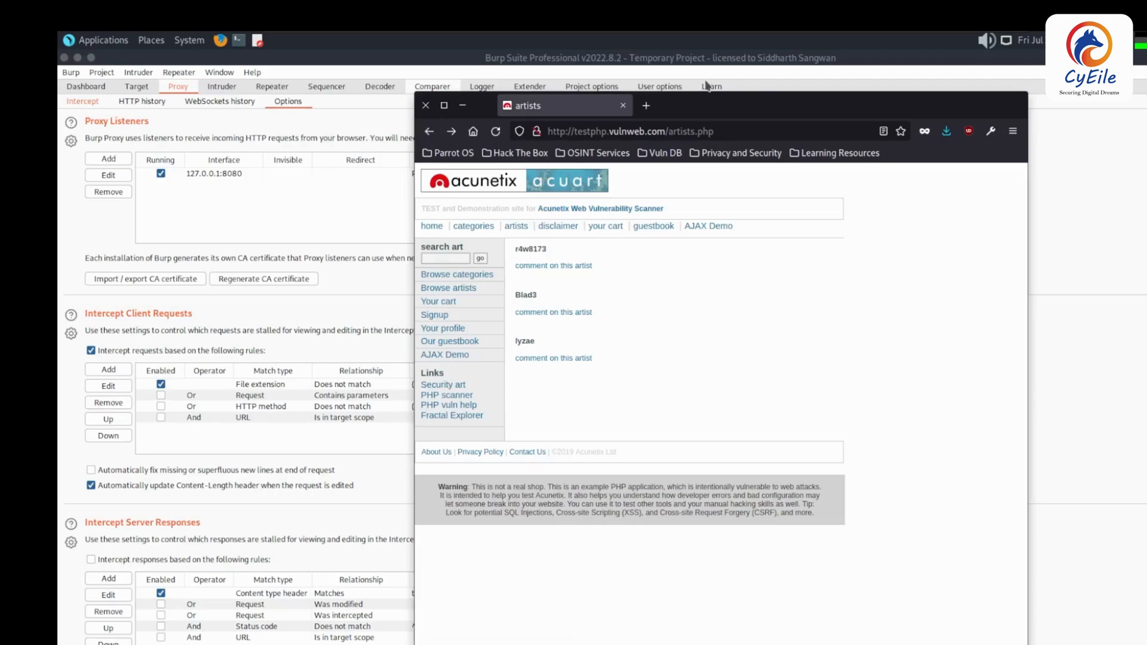
left_click(646, 106)
- Turn off request interception in Burp Suite's Proxy
left_click(96, 101)
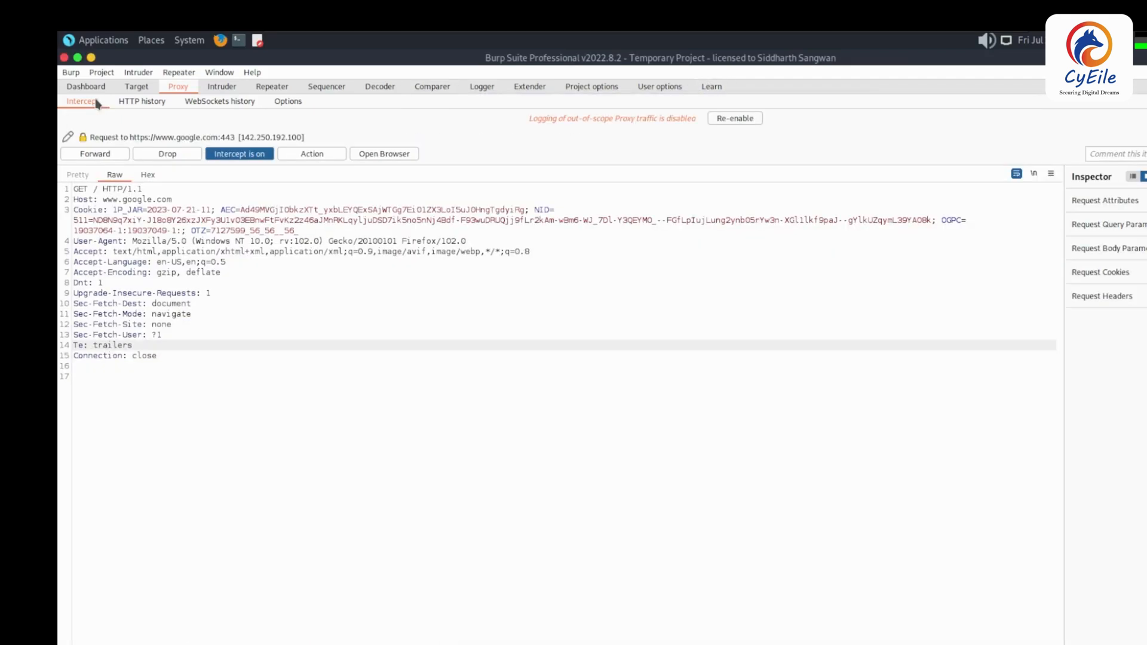
left_click(224, 138)
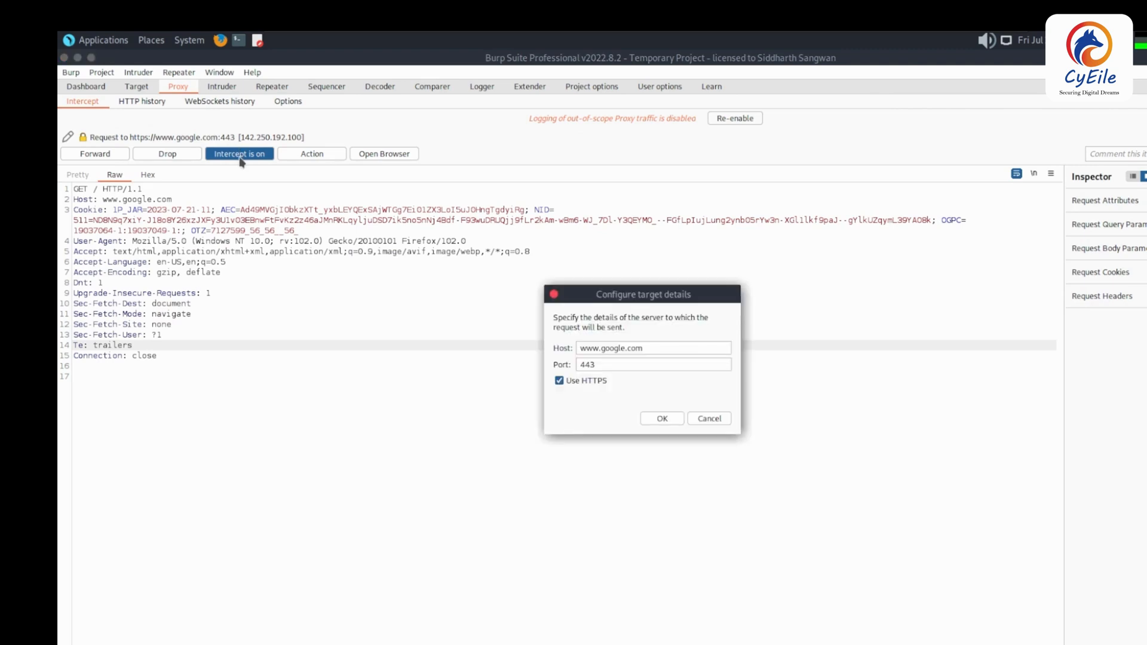
left_click(554, 294)
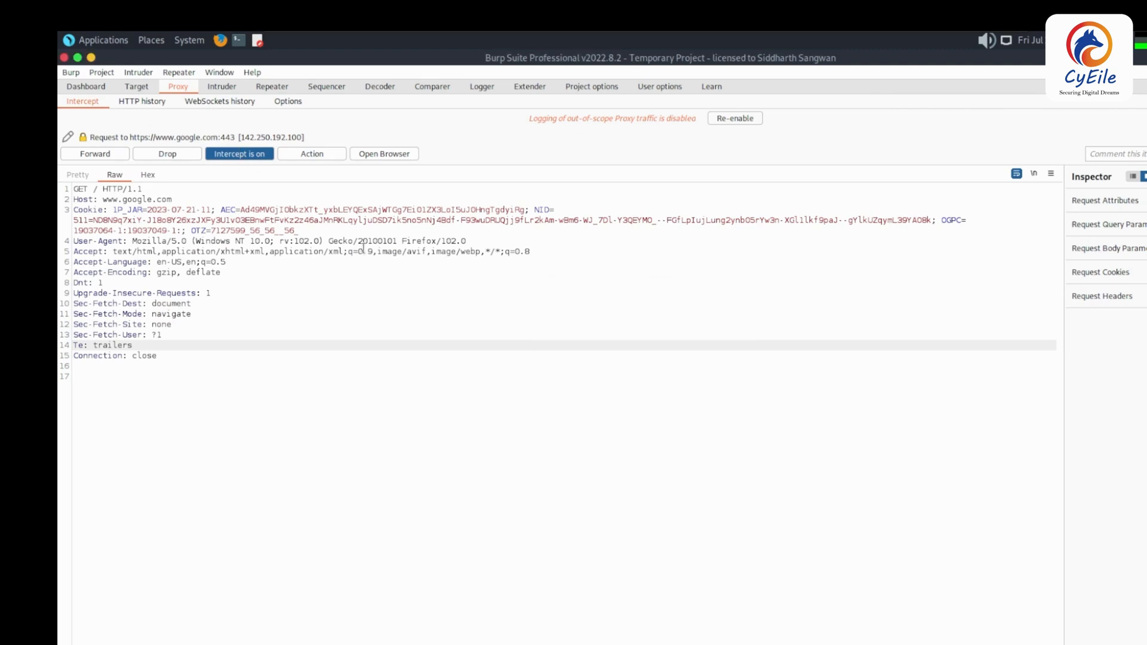
left_click(238, 159)
- Load google.com in the new Firefox tab and search for "ethical hacking"
key("alt+Tab")
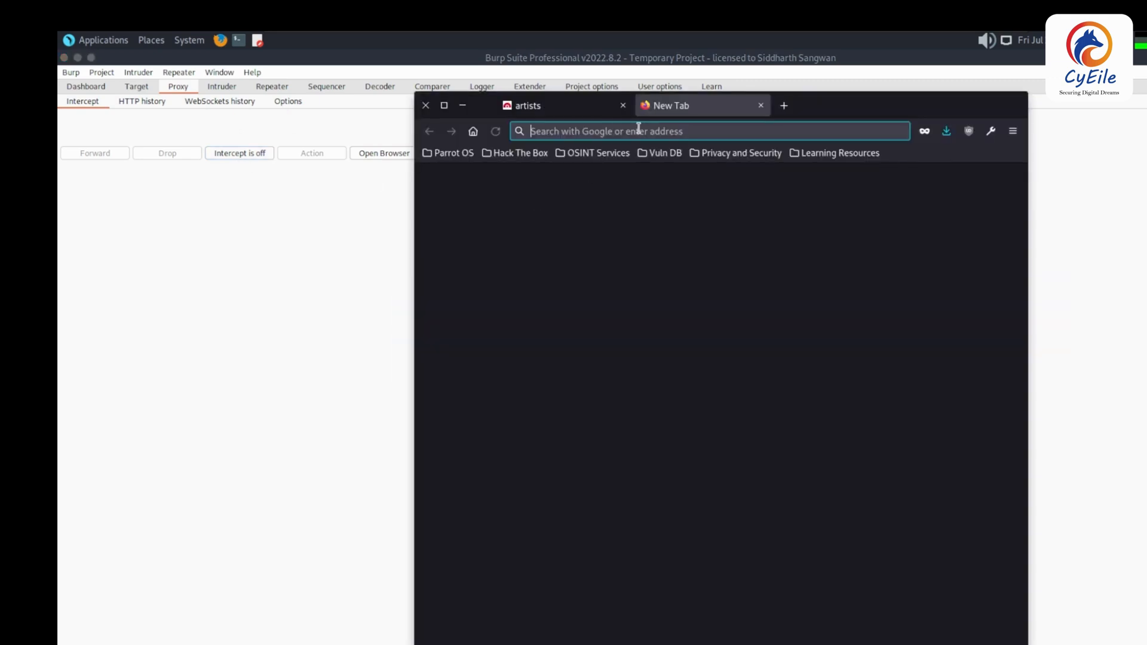
type("google.com")
key("Return")
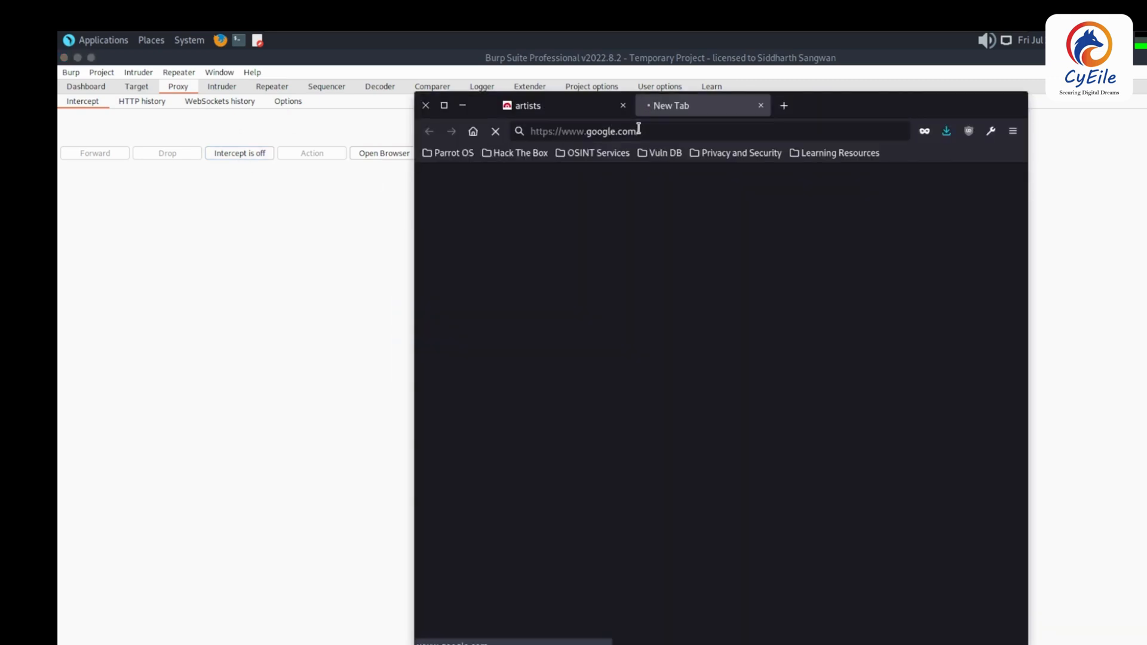
type("et")
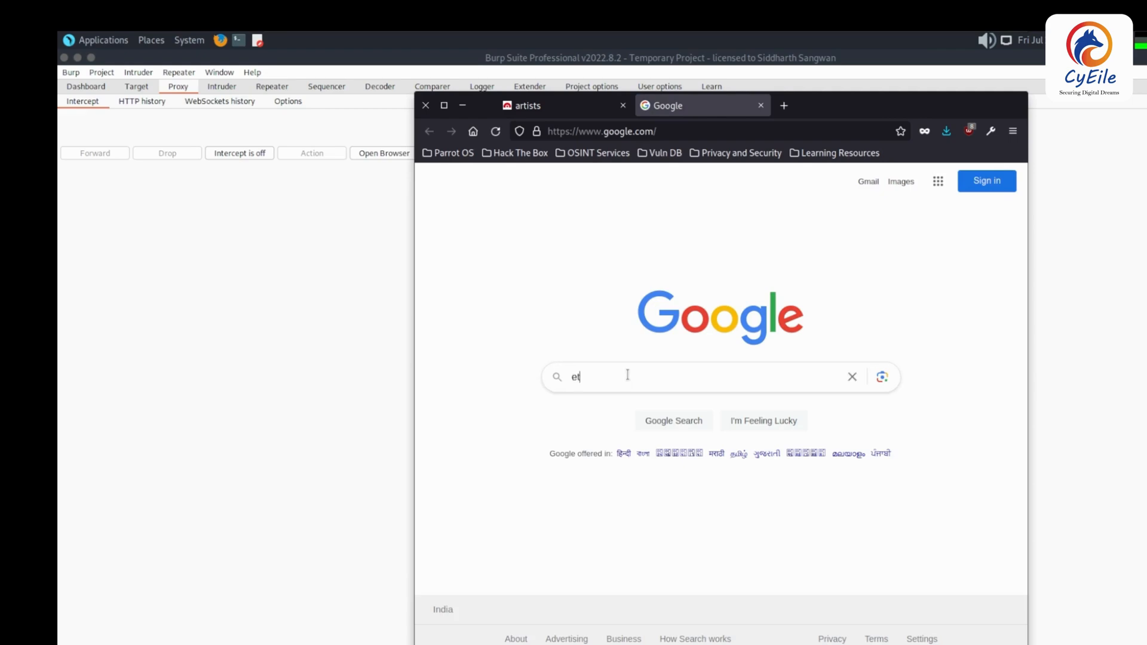
type("hci")
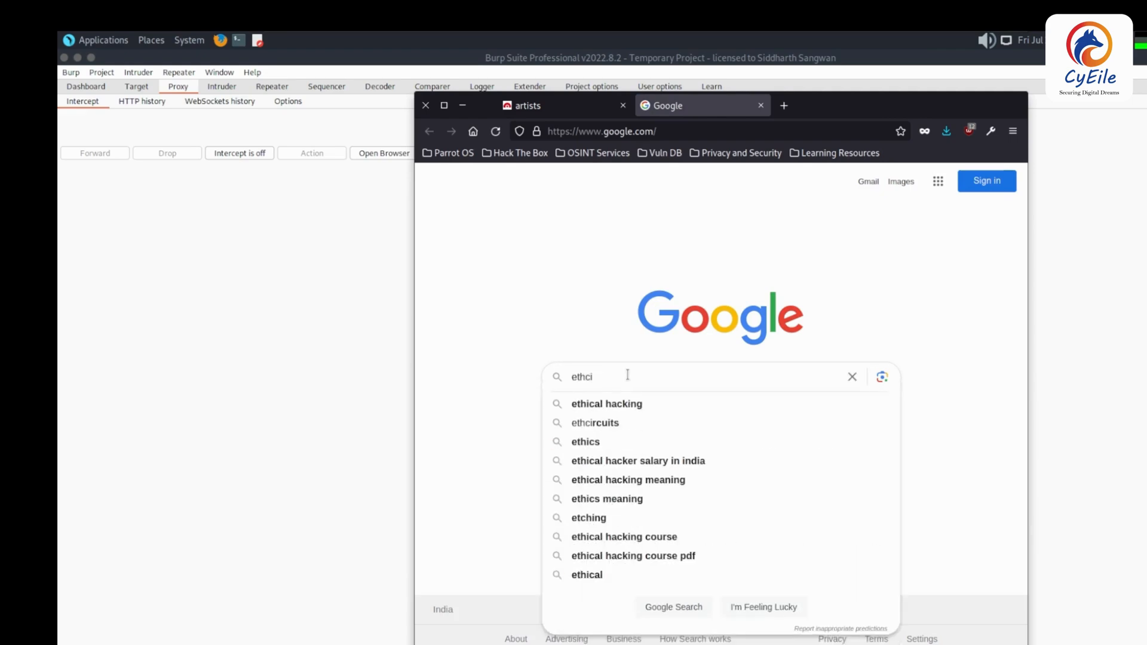
key("Down")
key("Down")
key("Up")
key("Return")
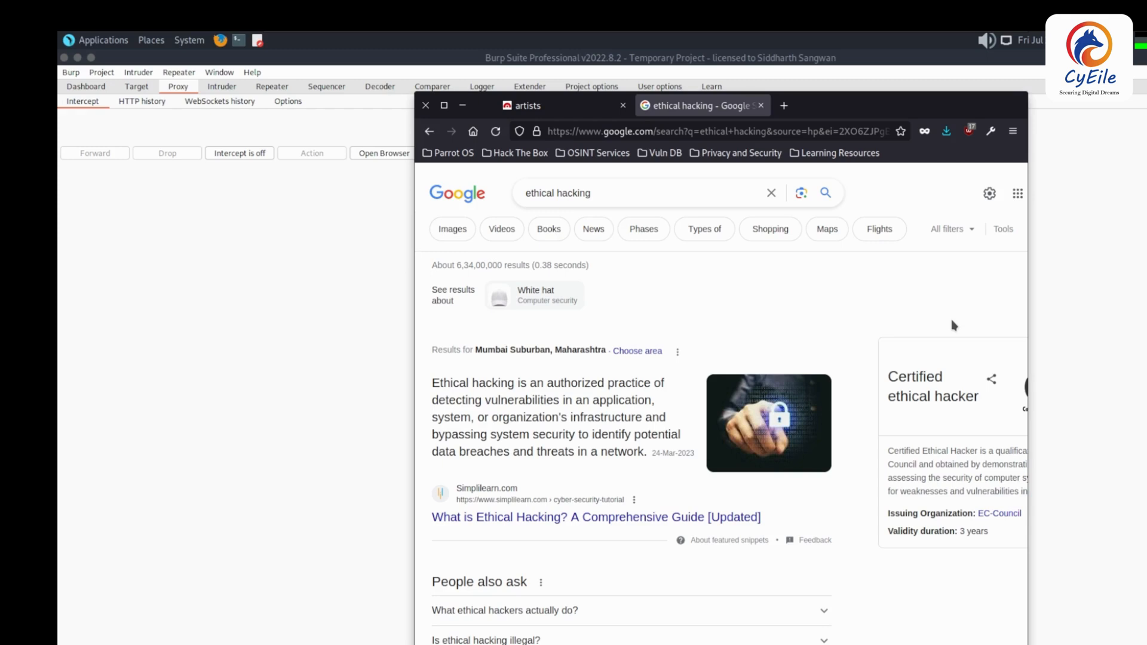
- In Paint, draw a rectangle about 112 × 386 px crossing both lines between the ellipse and the tall rectangle, plus a line across its upper part
key("alt+Tab")
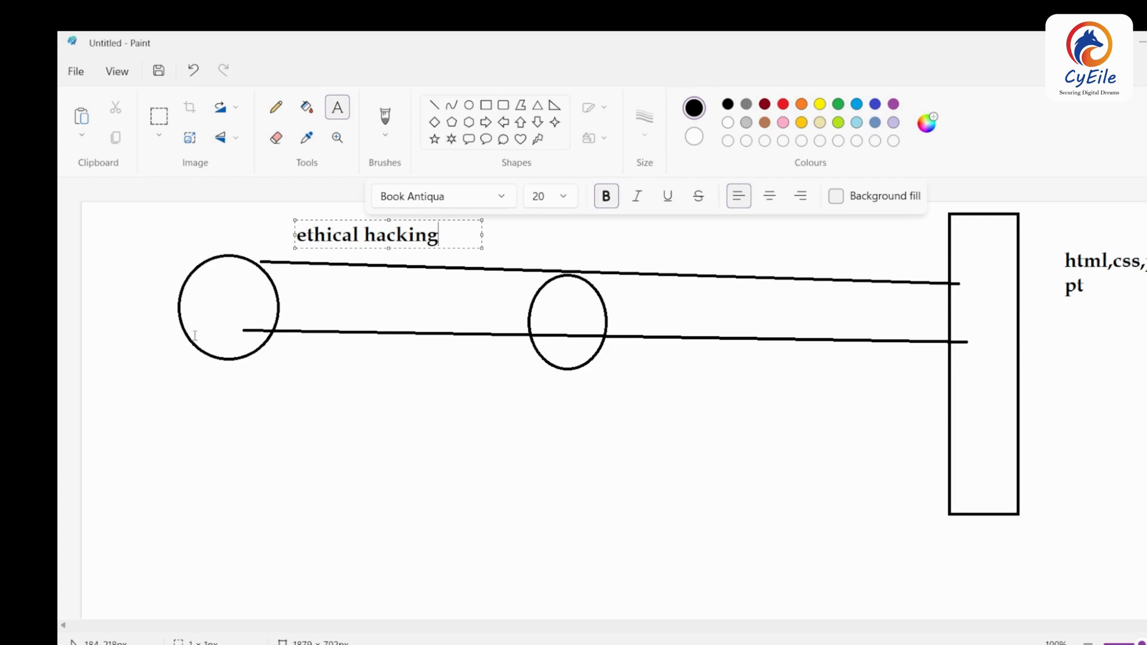
left_click(485, 106)
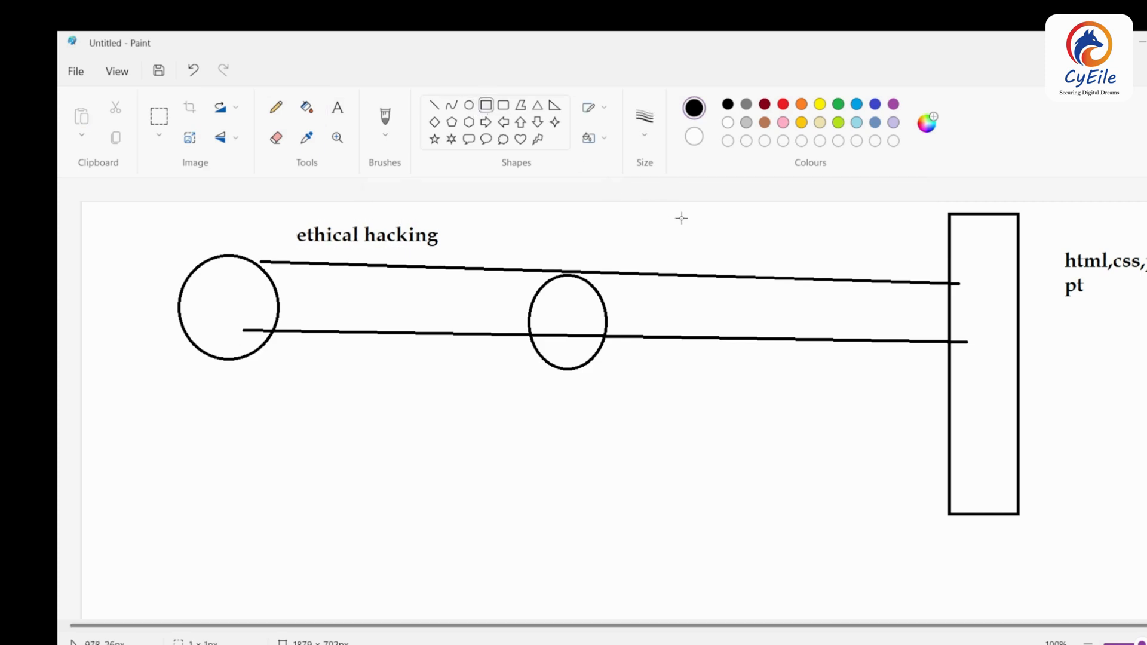
mouse_move(682, 218)
left_mouse_down()
mouse_move(758, 410)
mouse_move(745, 436)
left_mouse_up()
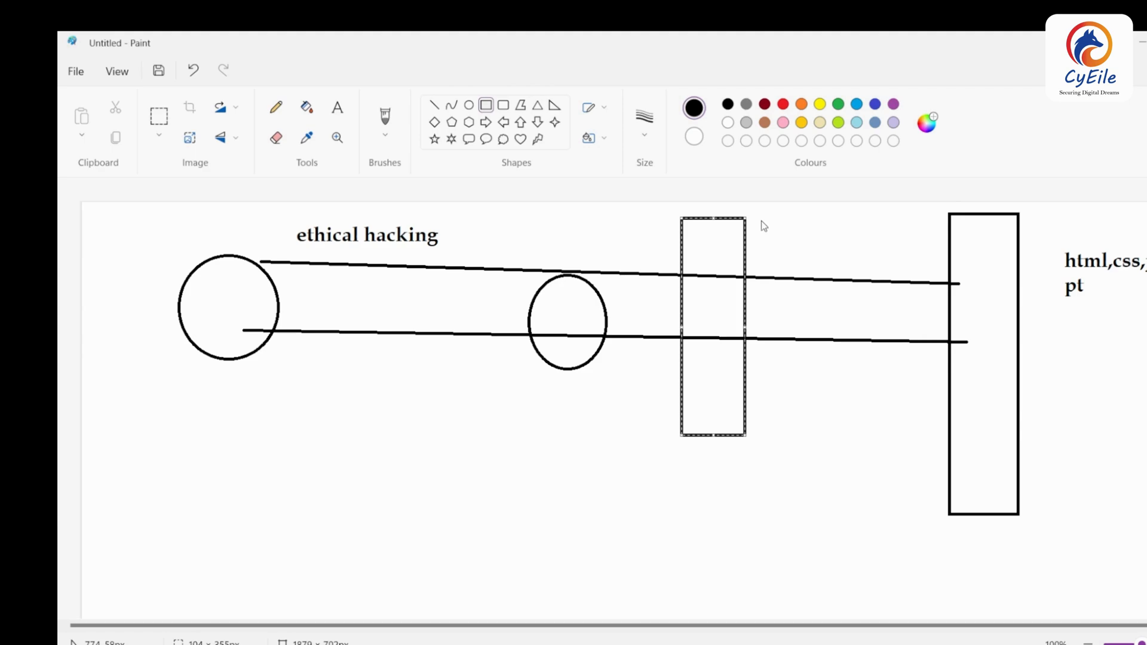
key("ctrl+z")
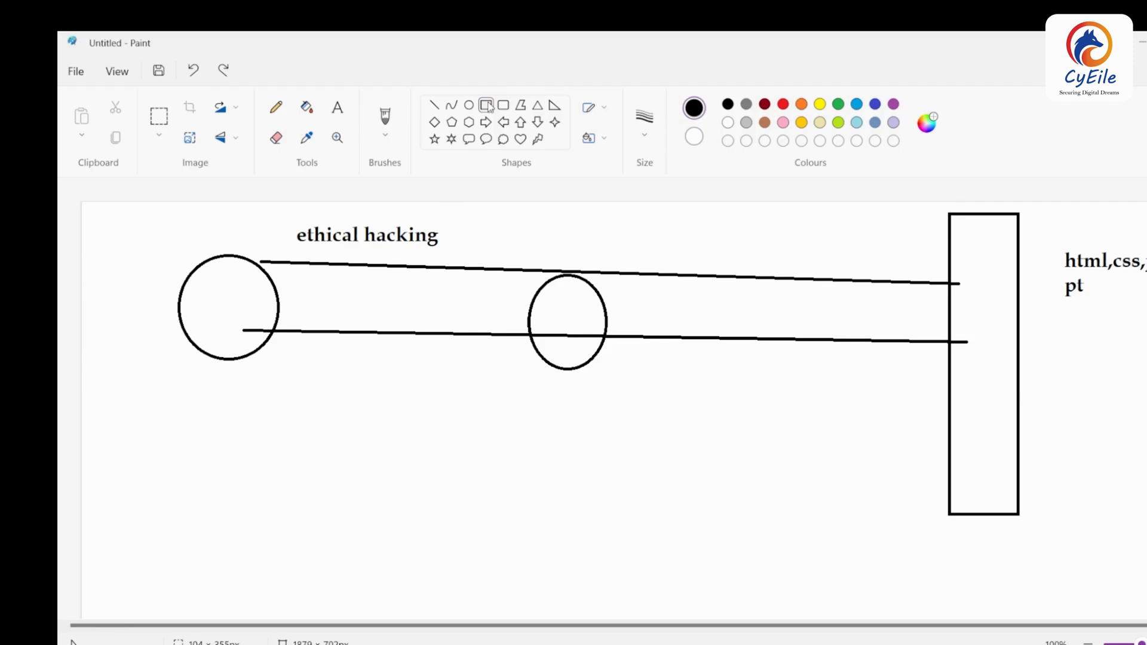
left_click_drag(696, 209, 764, 446)
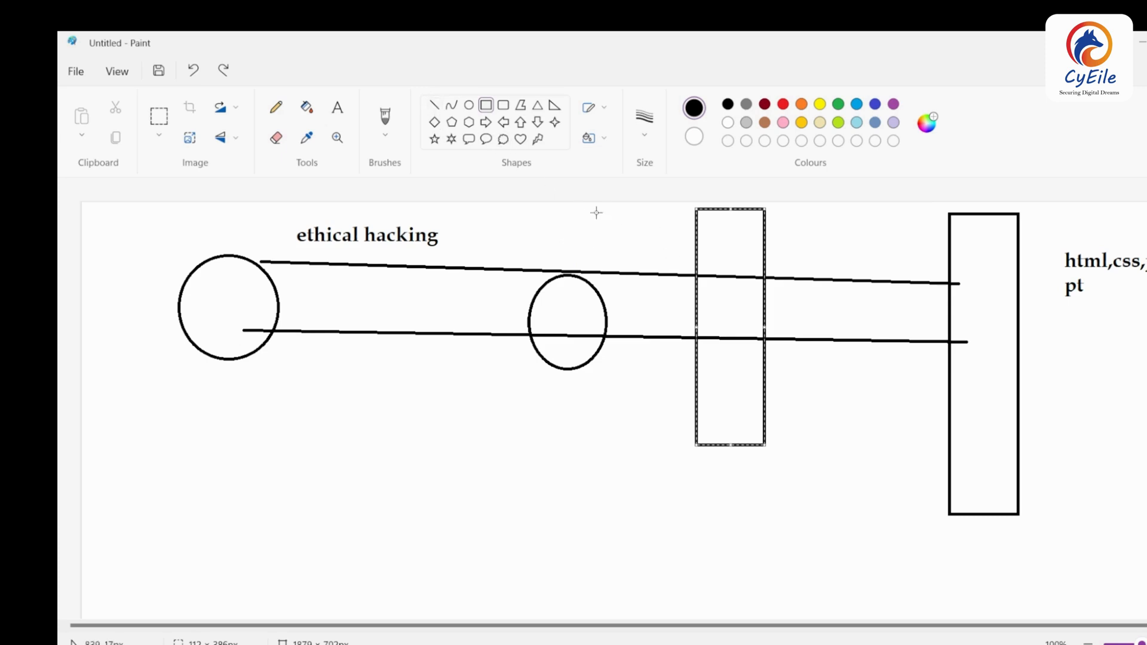
left_click_drag(596, 212, 687, 231)
key("ctrl+z")
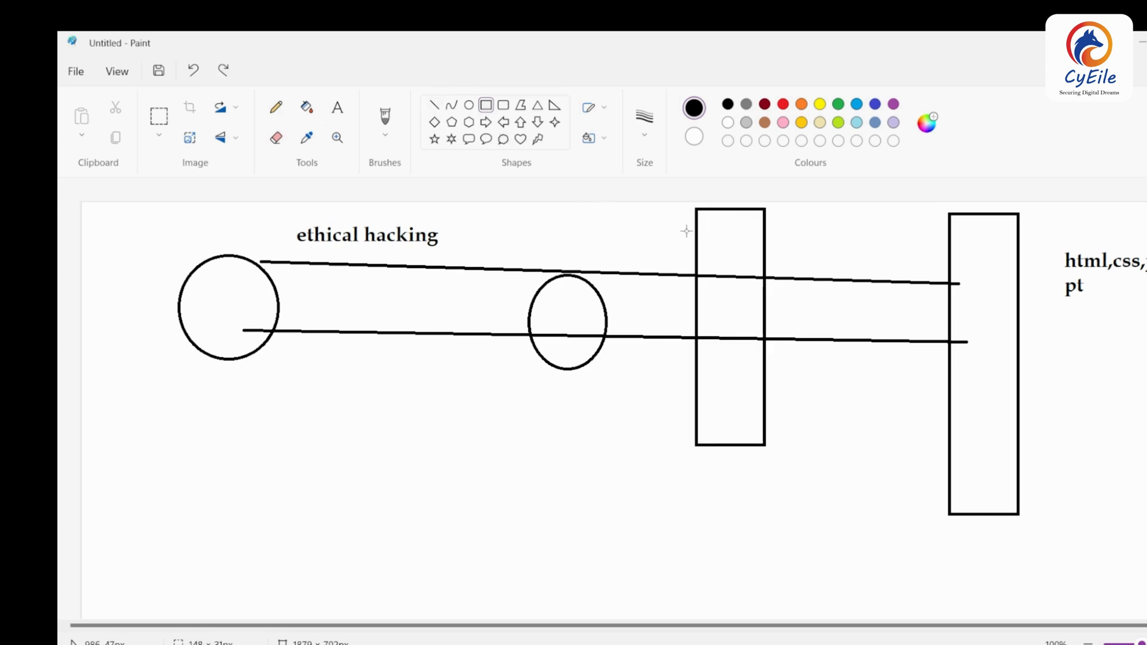
left_click(435, 106)
left_click_drag(615, 231, 898, 239)
- Return to the artists page in Firefox and run the site's art search for "ethical hacking"
key("alt+Tab")
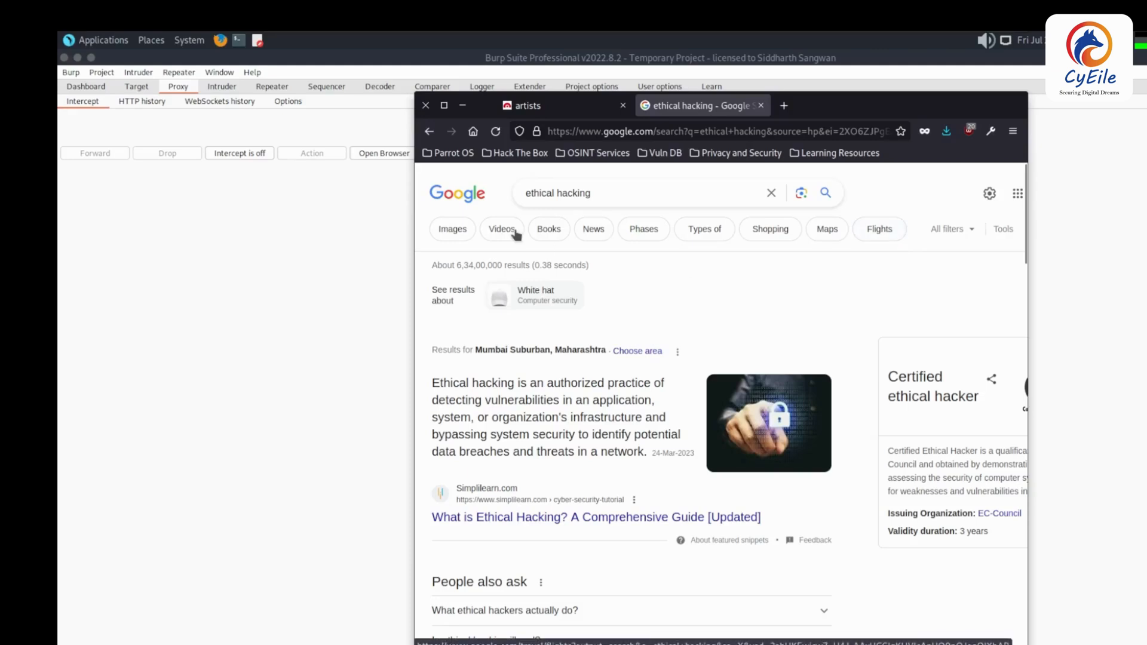
left_click(536, 115)
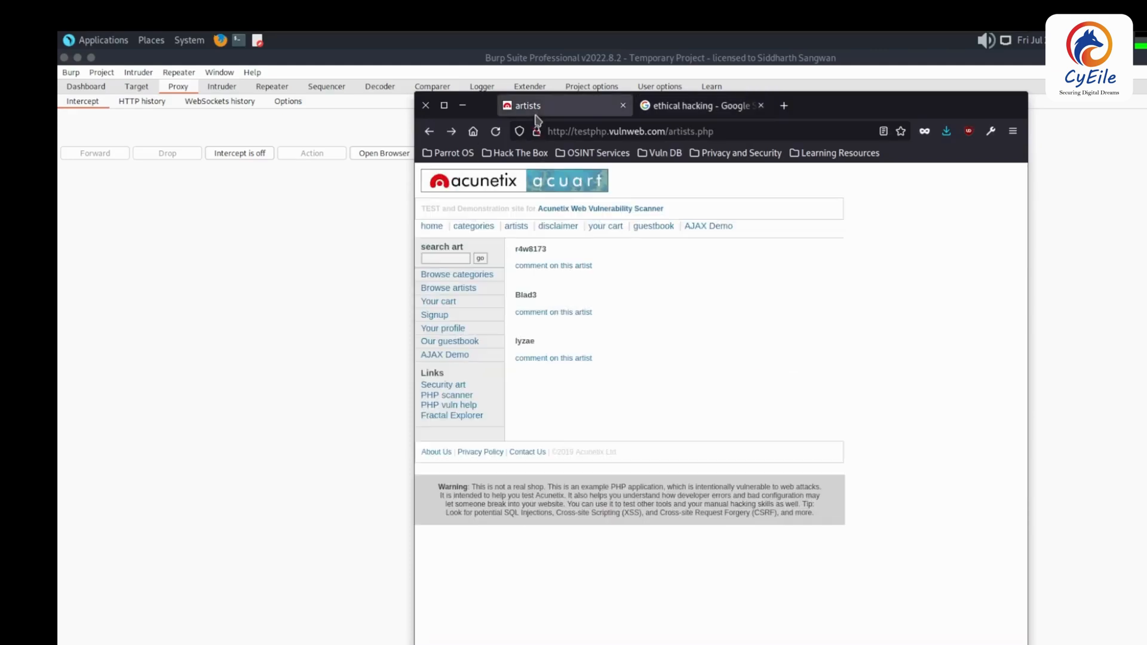
left_click(450, 259)
type("h")
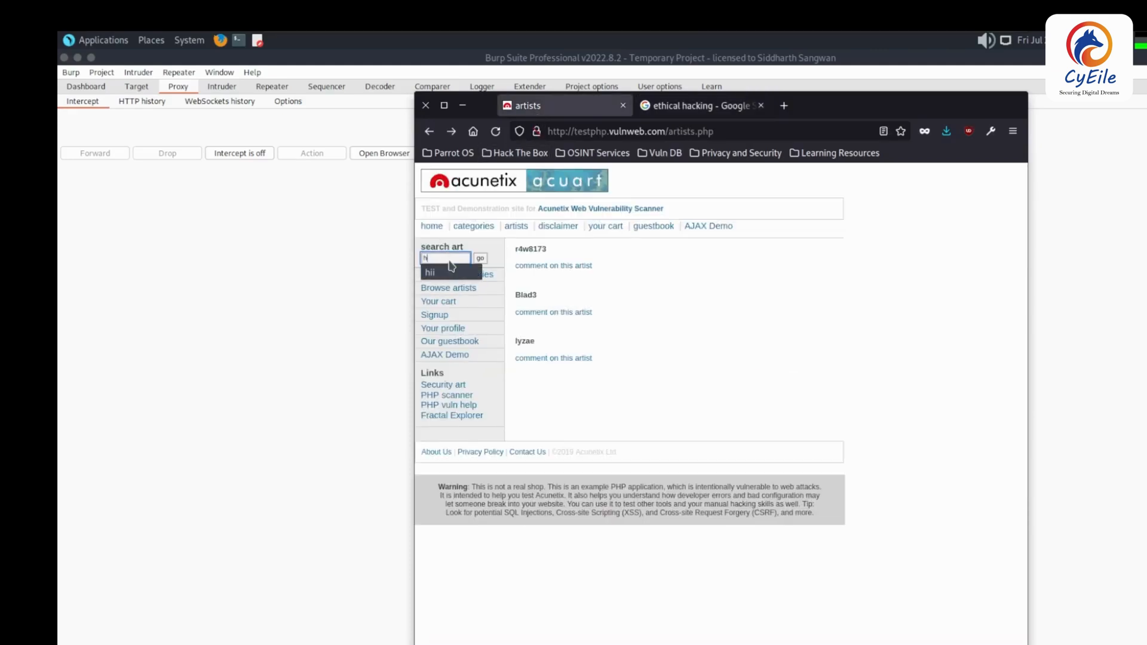
key("BackSpace")
type("et")
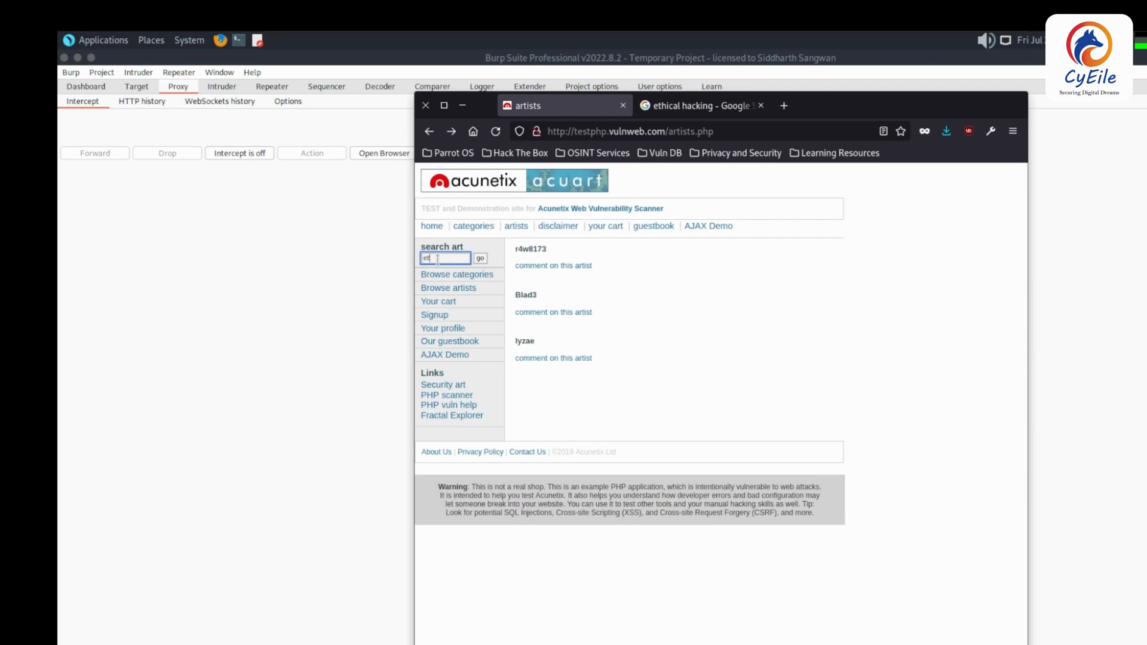
type("h")
key("ctrl+plus")
key("ctrl+plus")
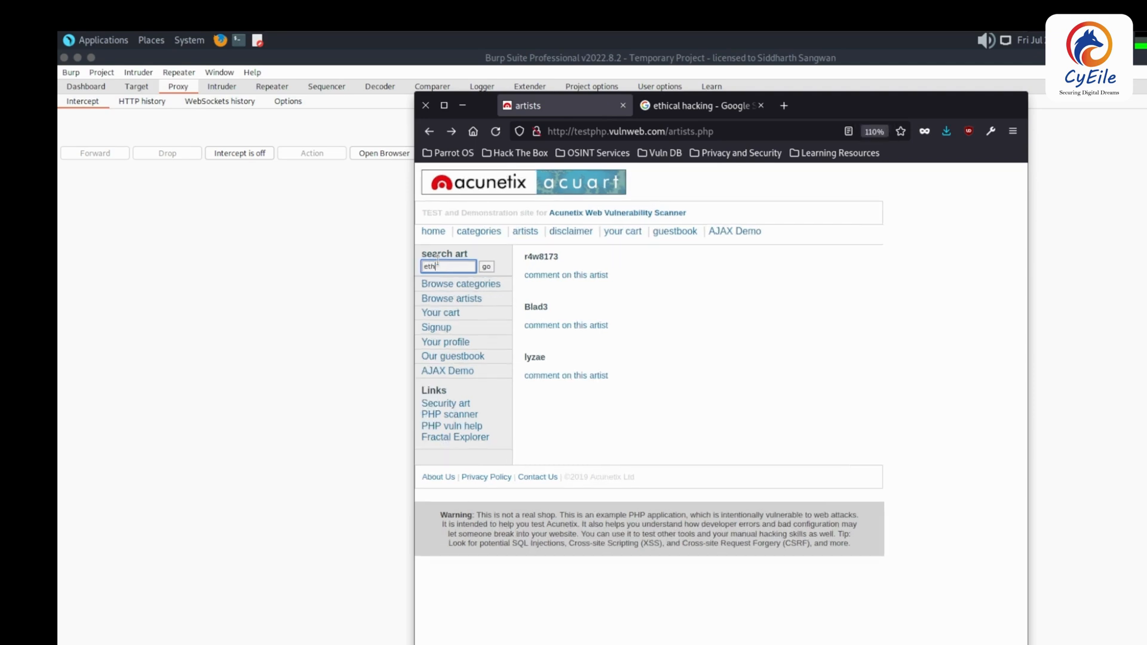
type("ical ")
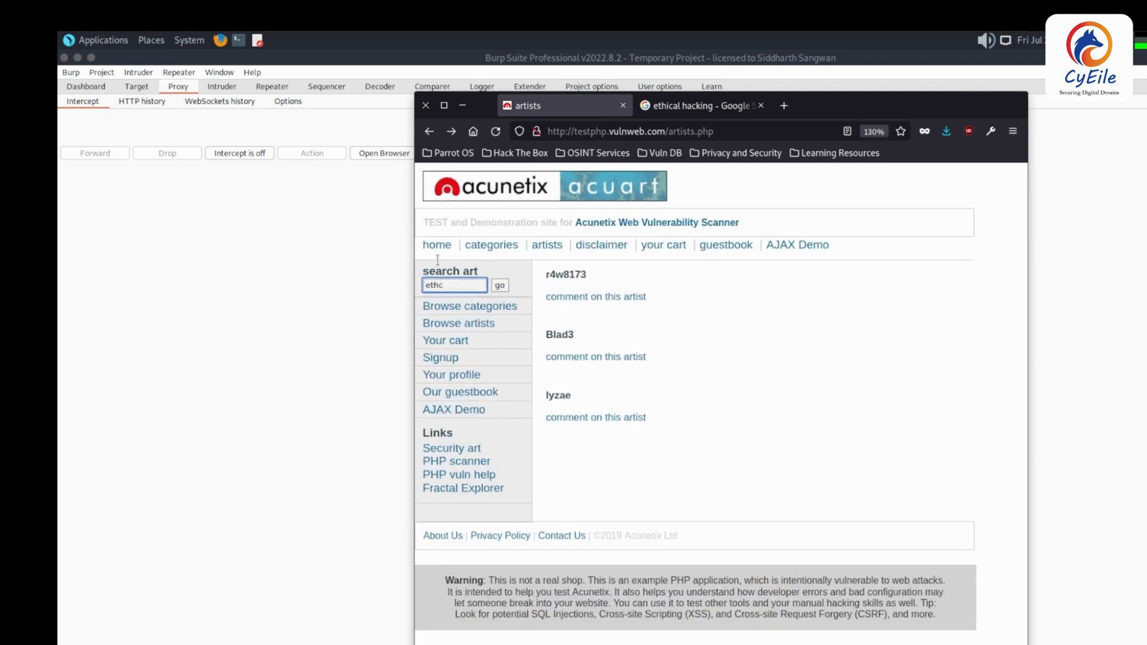
type("hacking")
left_click(500, 286)
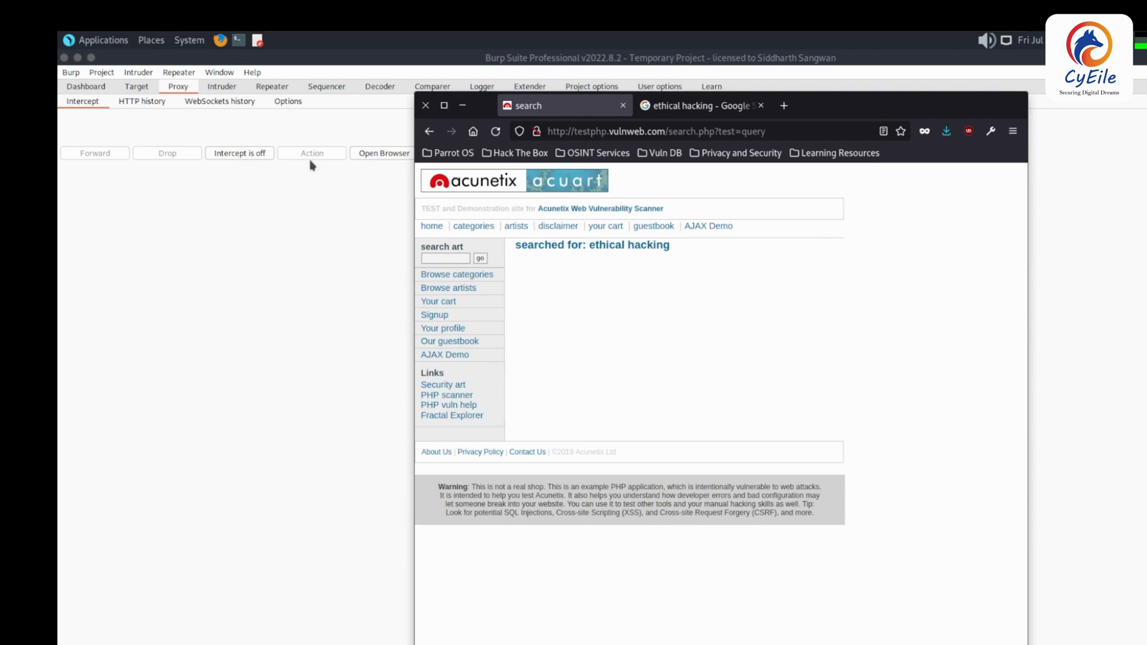
- Fill the art search with "ethical hacking" again, turn on Burp's interception, and submit the search to capture its request
left_click(454, 257)
type("ethi")
left_click(264, 154)
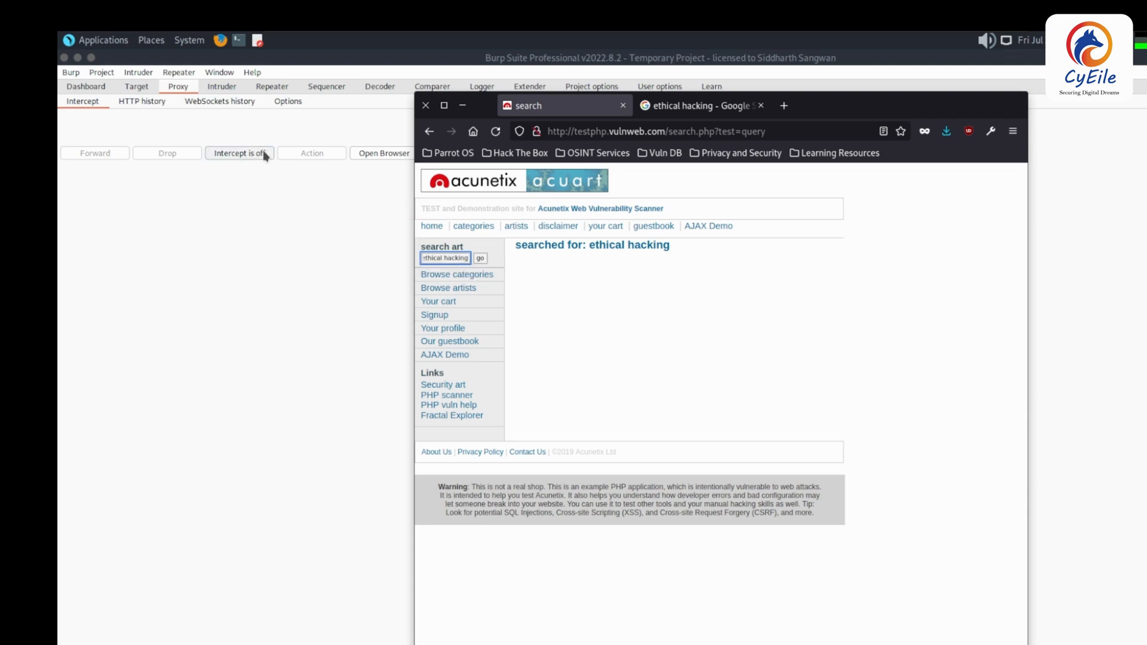
key("alt+Tab")
left_click(475, 258)
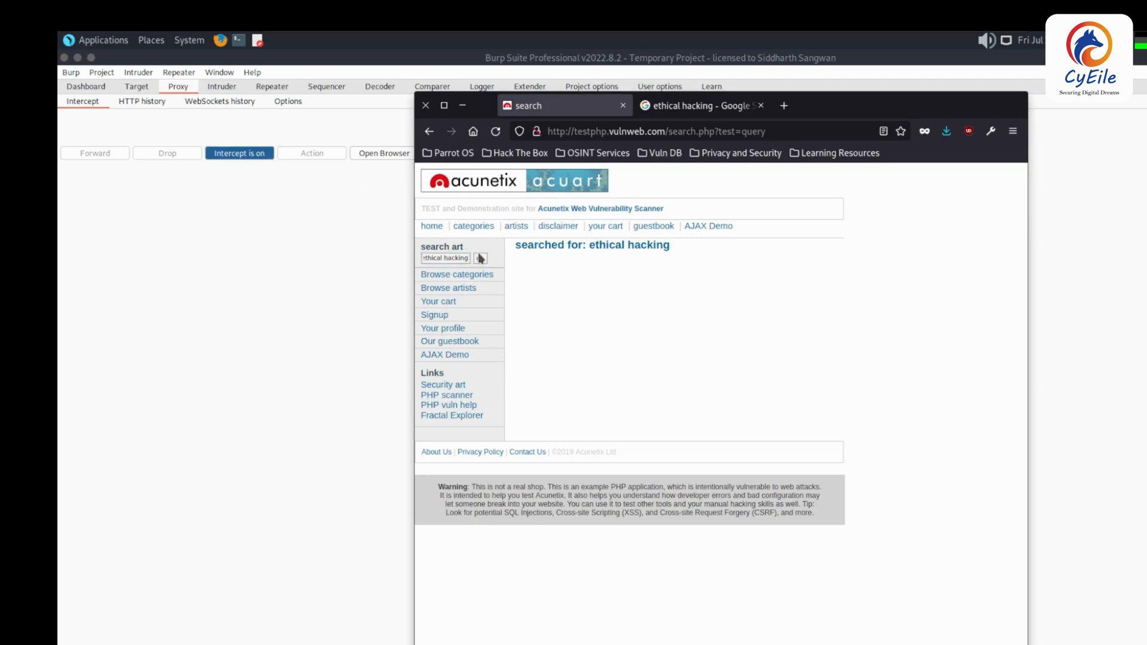
left_click(361, 315)
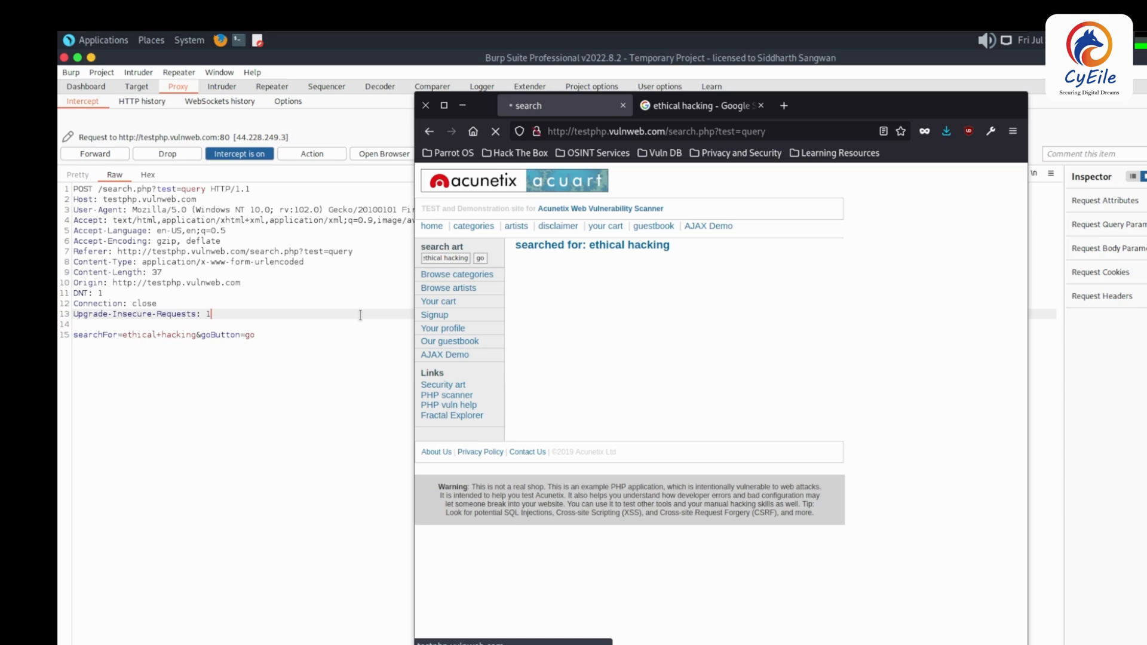
- Replace the searchFor value in the intercepted POST request with "hello" and forward it to the server
left_click(197, 339)
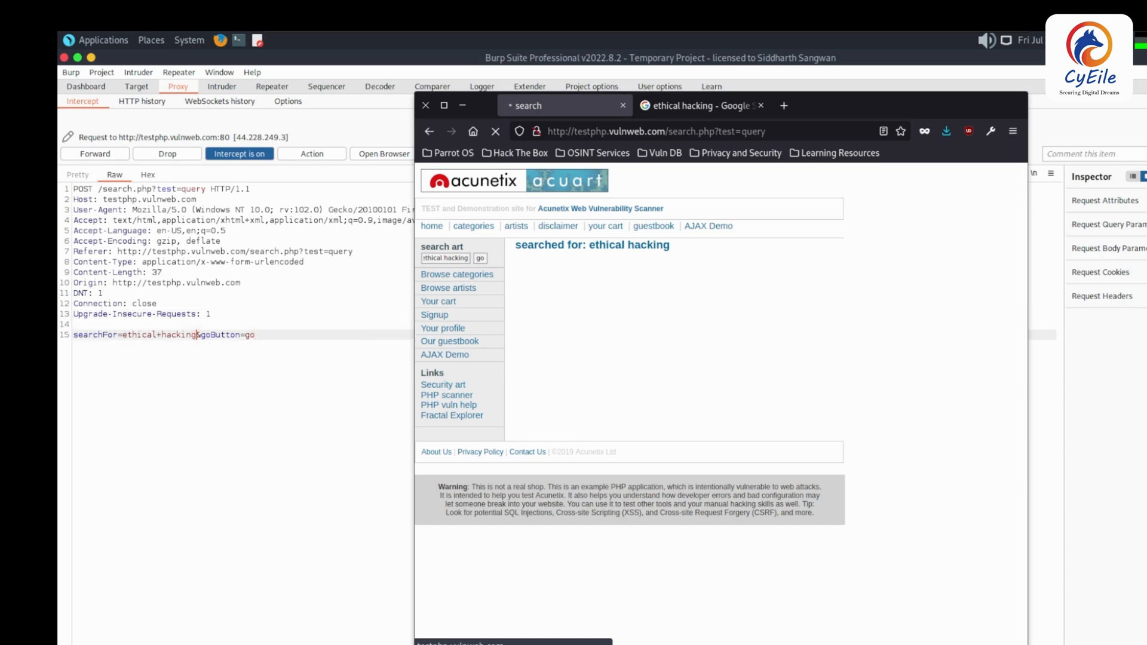
key("BackSpace")
key("BackSpace")
key("BackSpace")
key("BackSpace")
key("BackSpace")
key("BackSpace")
key("BackSpace")
key("BackSpace")
key("BackSpace")
key("BackSpace")
key("BackSpace")
key("BackSpace")
key("BackSpace")
key("BackSpace")
key("BackSpace")
type("you ar")
key("BackSpace")
key("BackSpace")
key("BackSpace")
key("BackSpace")
key("BackSpace")
key("BackSpace")
type("hello")
left_click(93, 155)
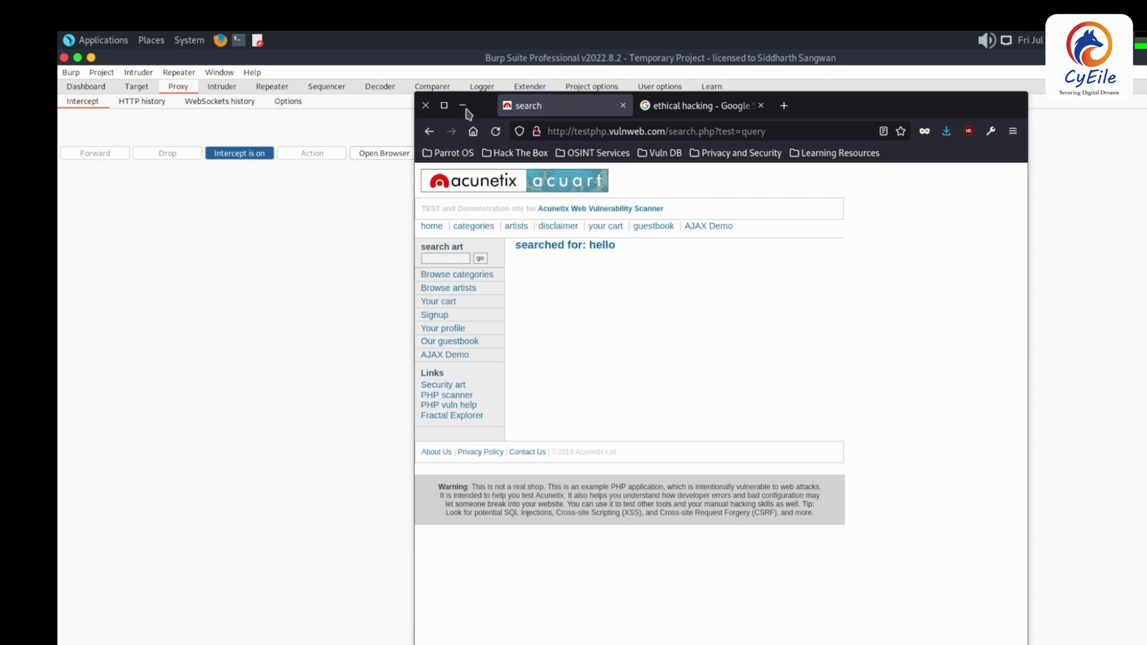
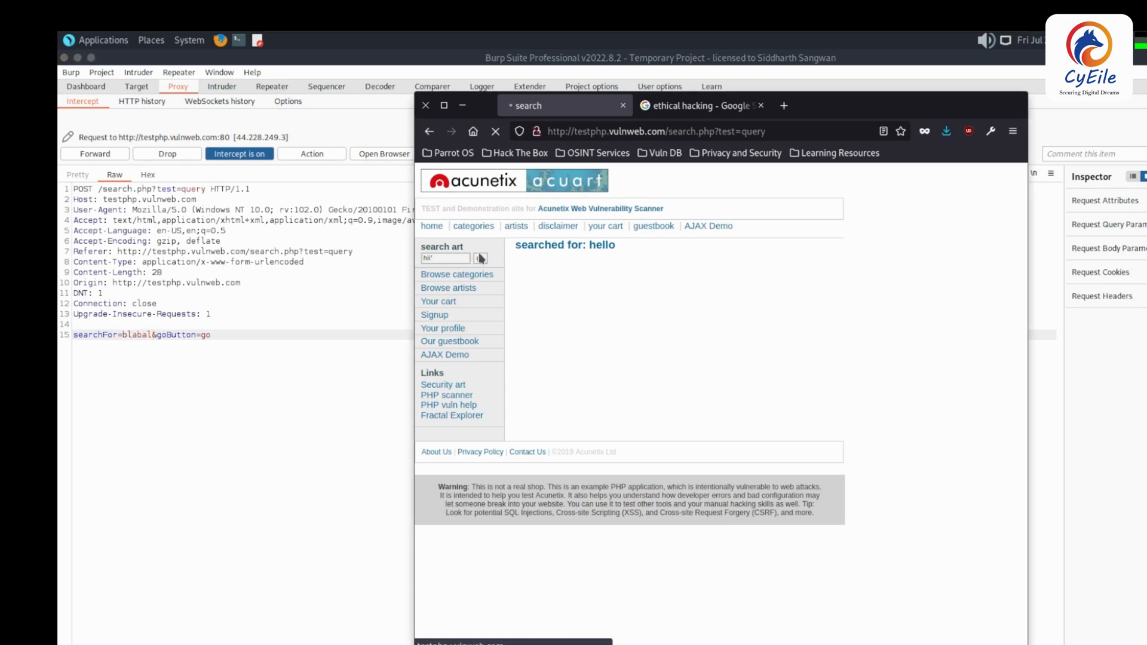
- Forward the intercepted search request carrying the searchFor value "blabal" to the server
left_click(114, 159)
left_click(114, 159)
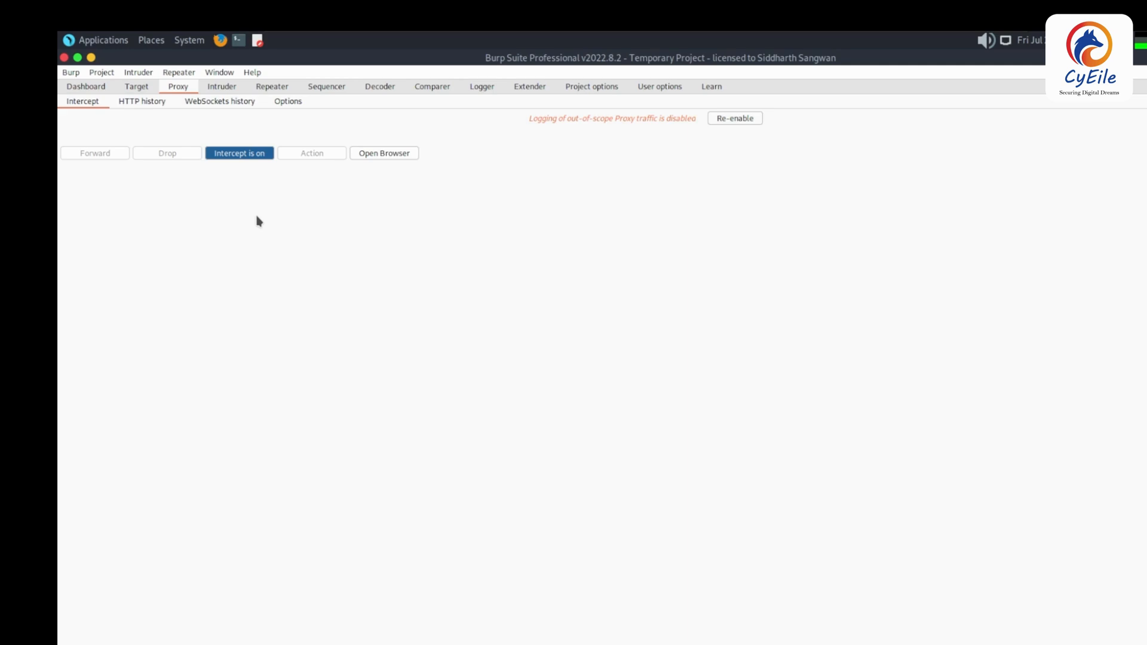
- Return to Firefox, run the art search for "hello", and forward its intercepted request with the original searchFor value
key("alt+Tab")
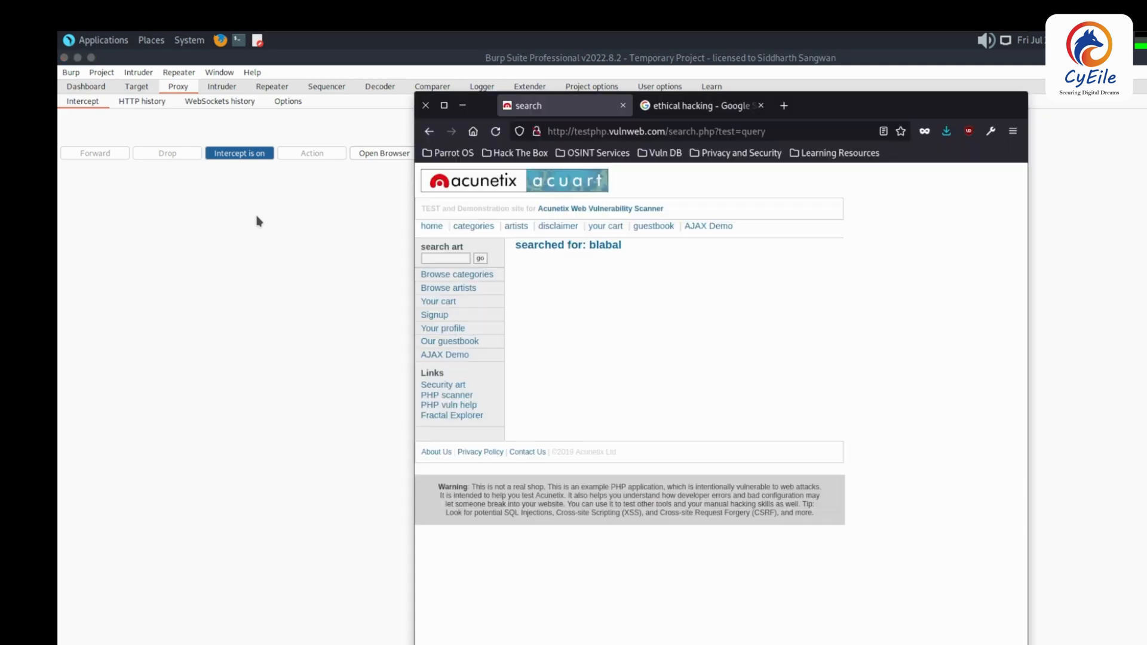
left_click(434, 254)
type("hello")
key("Return")
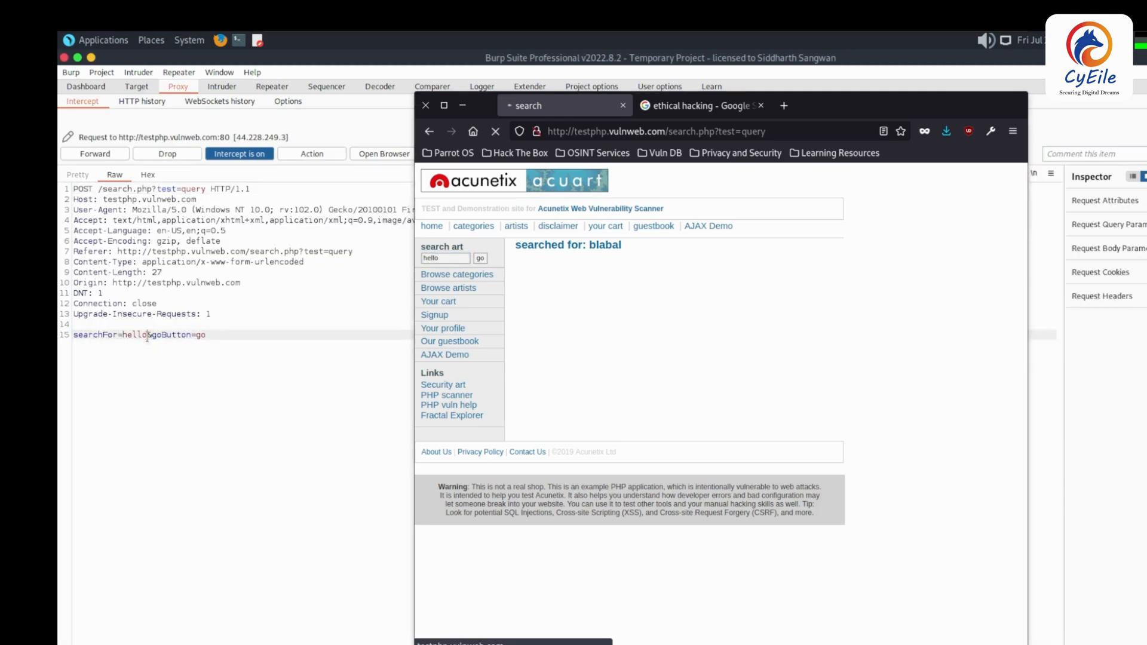
left_click_drag(149, 337, 124, 335)
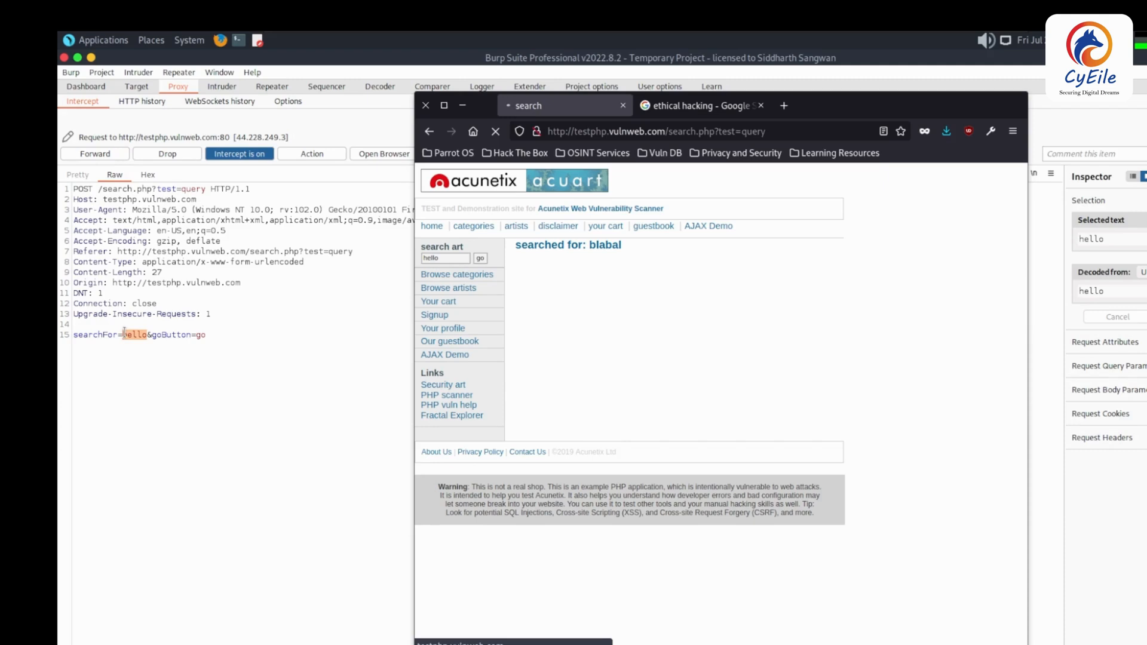
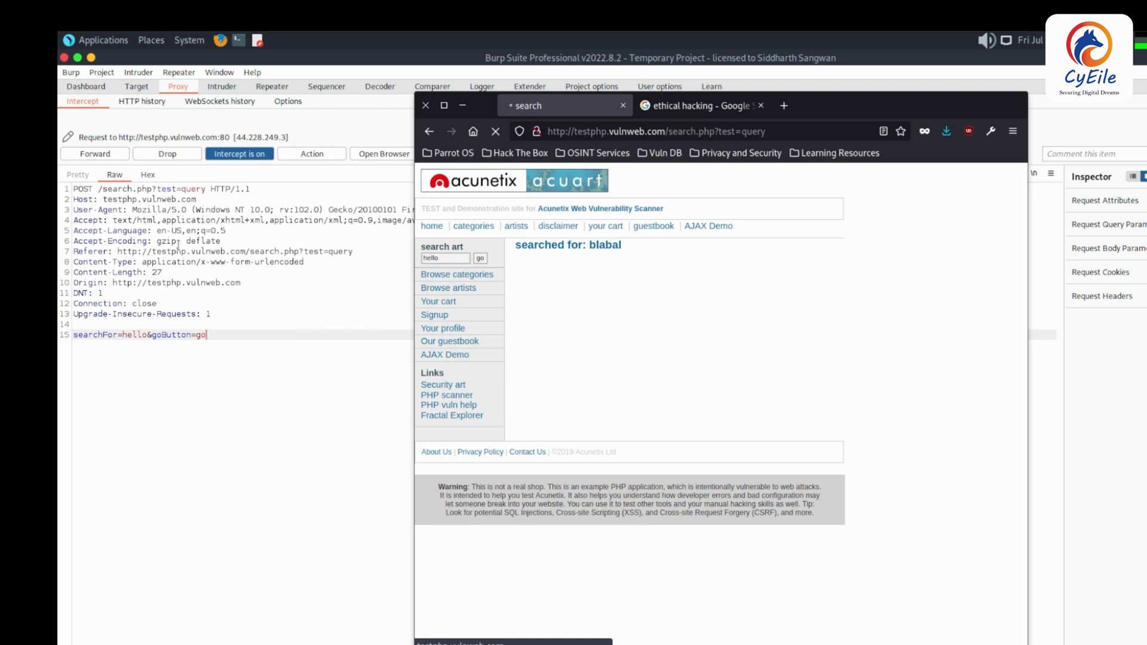
left_click(90, 154)
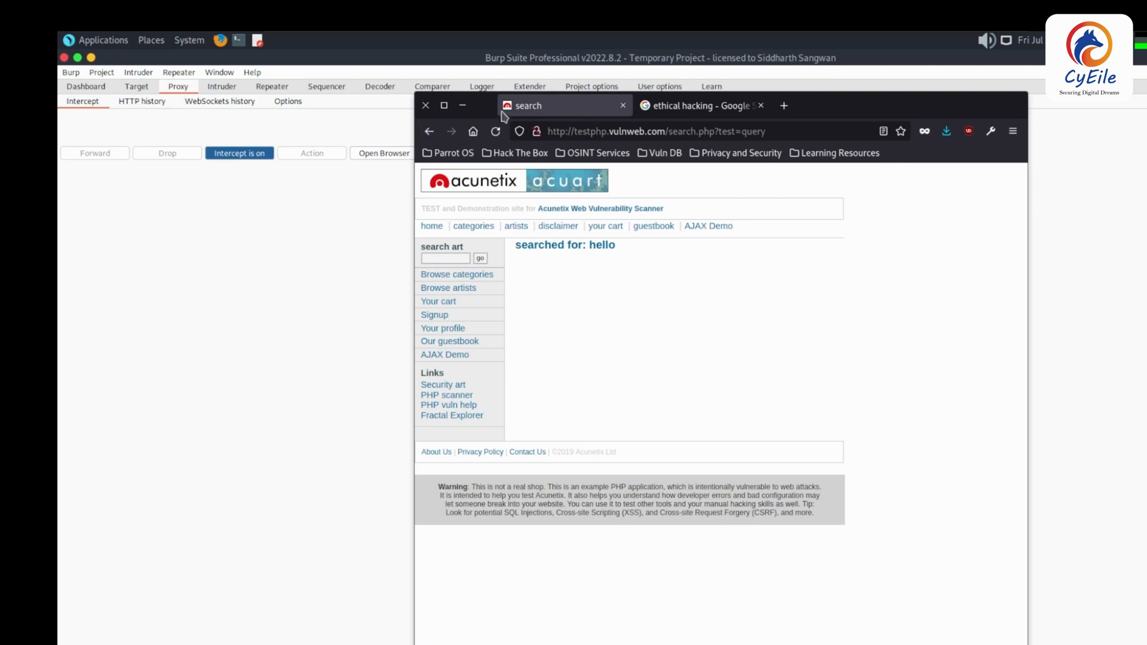
- Examine the captured search requests in the proxy's HTTP history and look at the target's site map
left_click(157, 104)
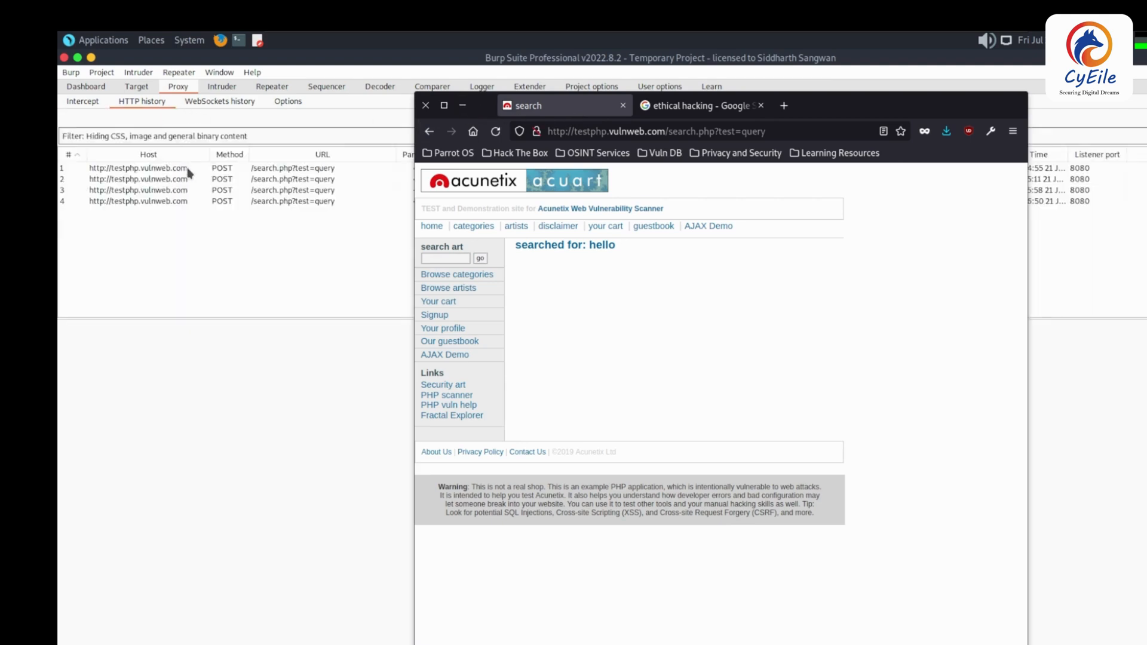
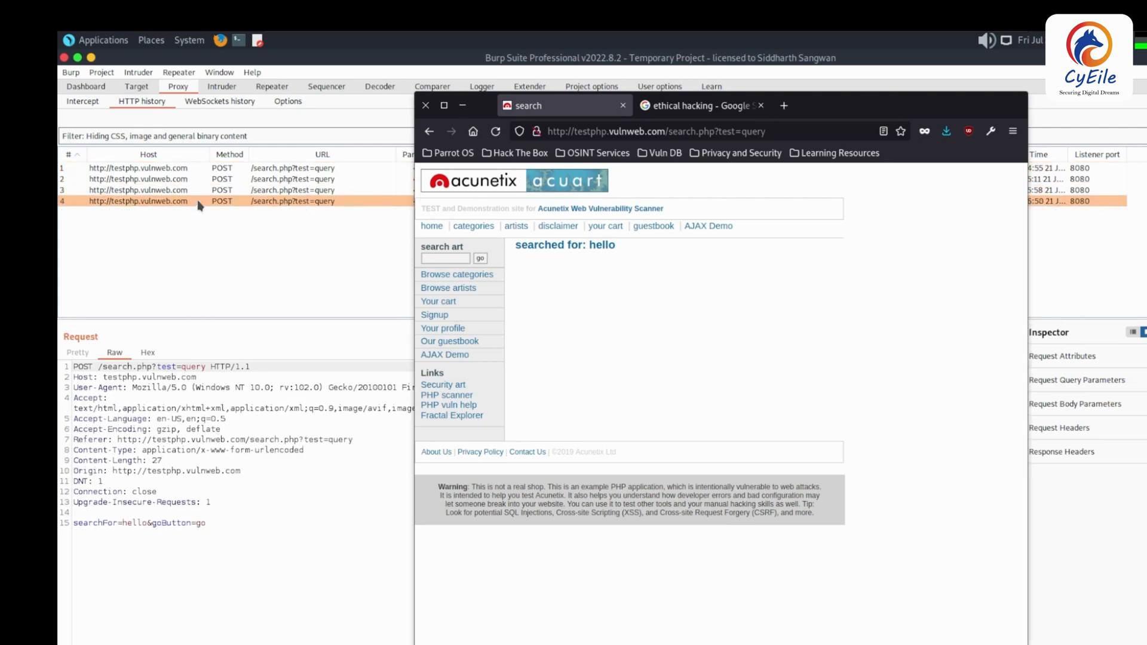
left_click(199, 180)
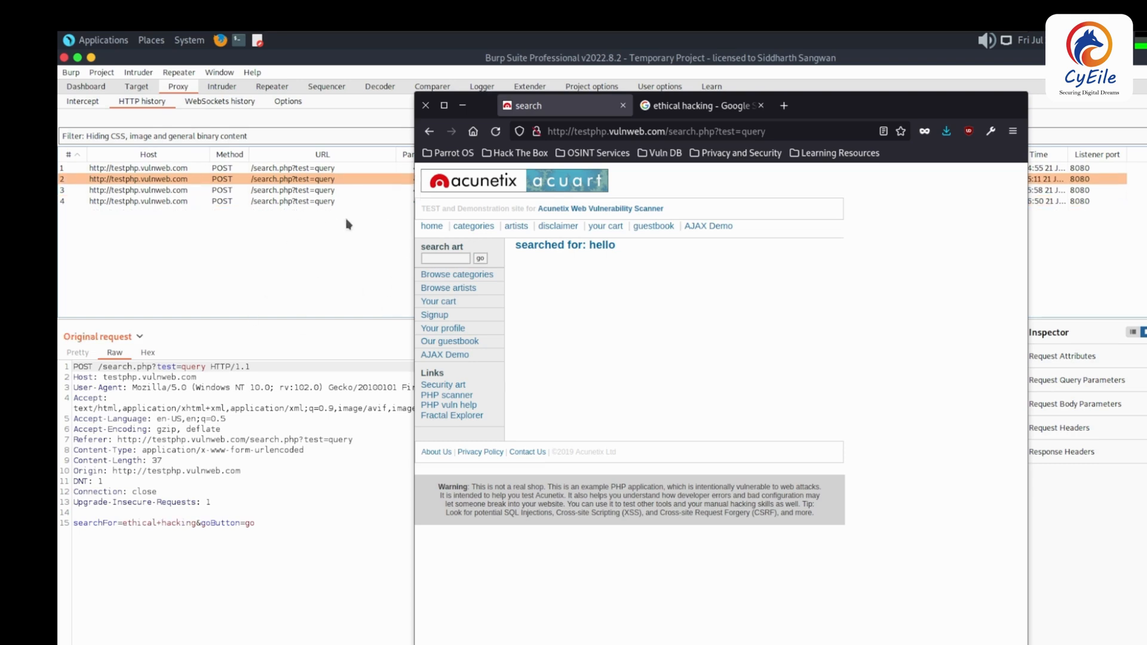
left_click(213, 88)
left_click(185, 87)
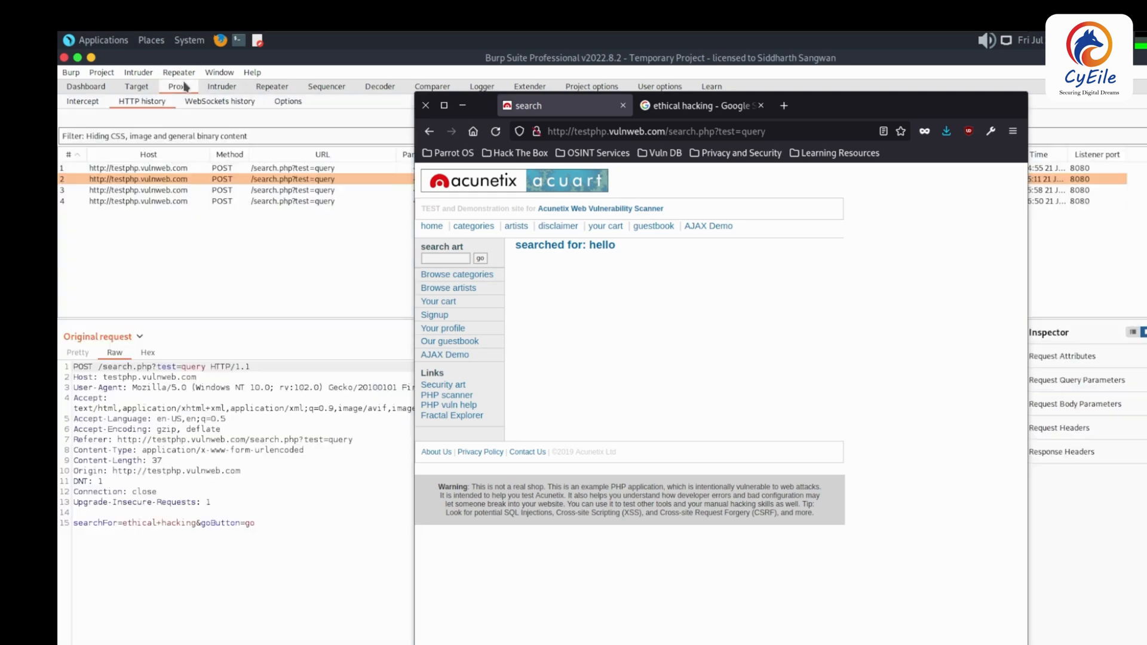
left_click(135, 87)
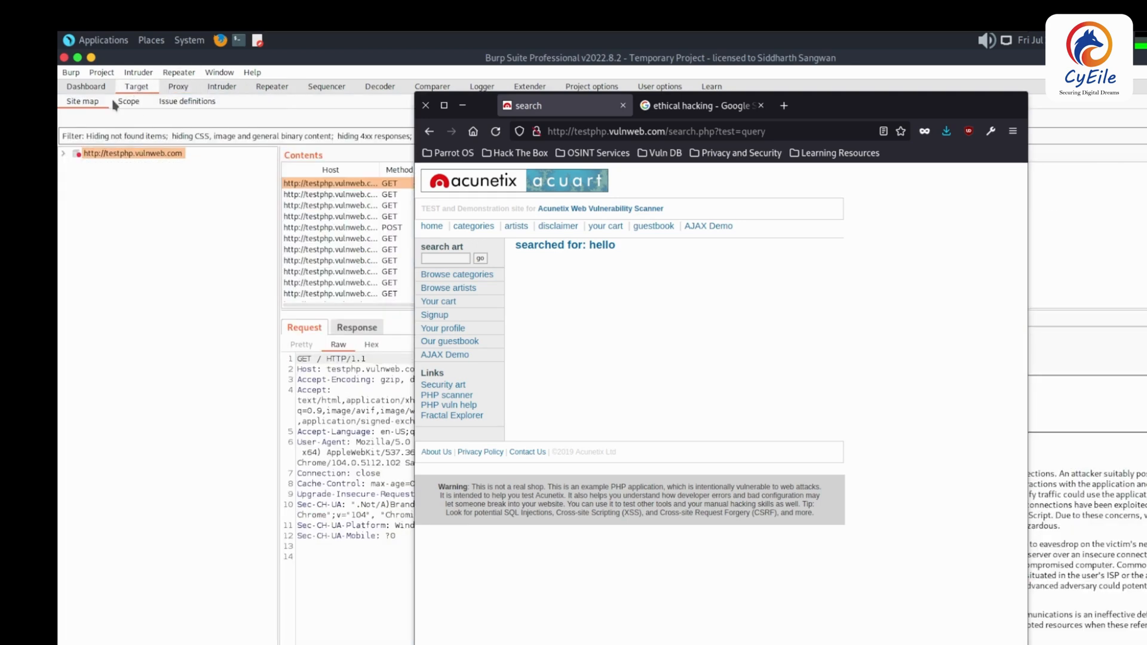
left_click(167, 87)
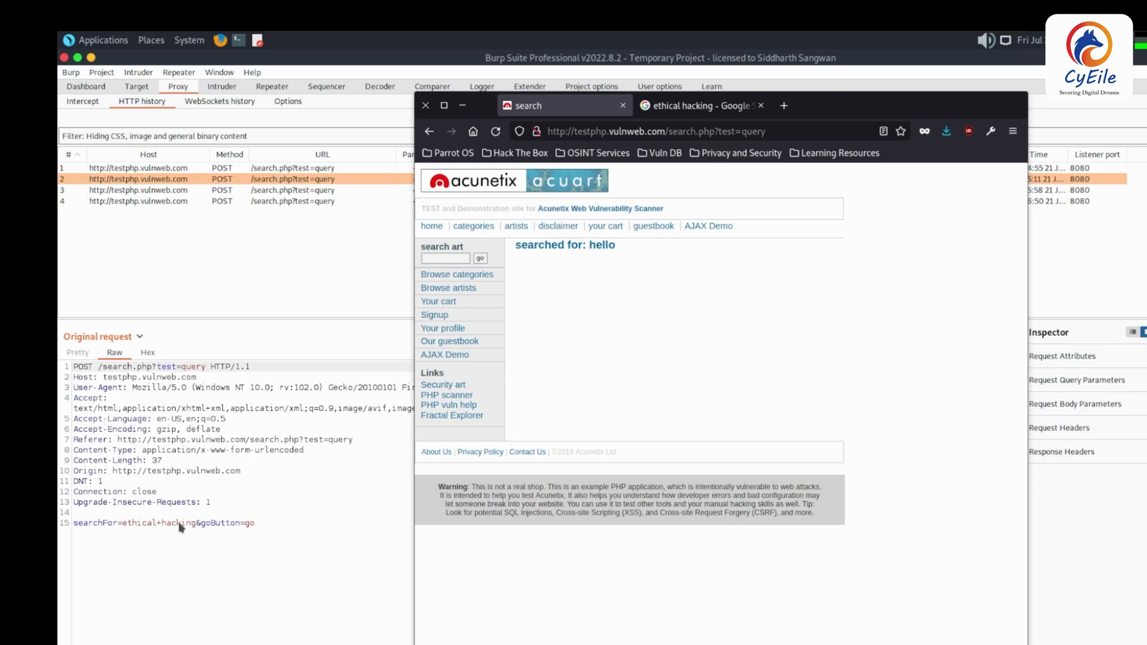
left_click(212, 514)
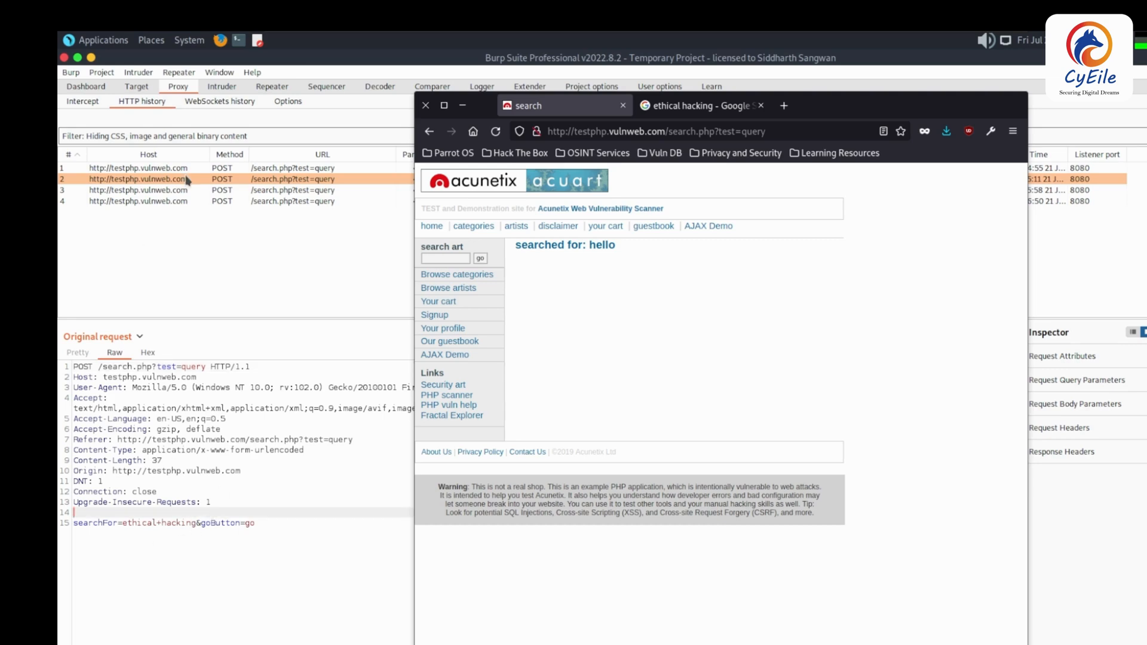
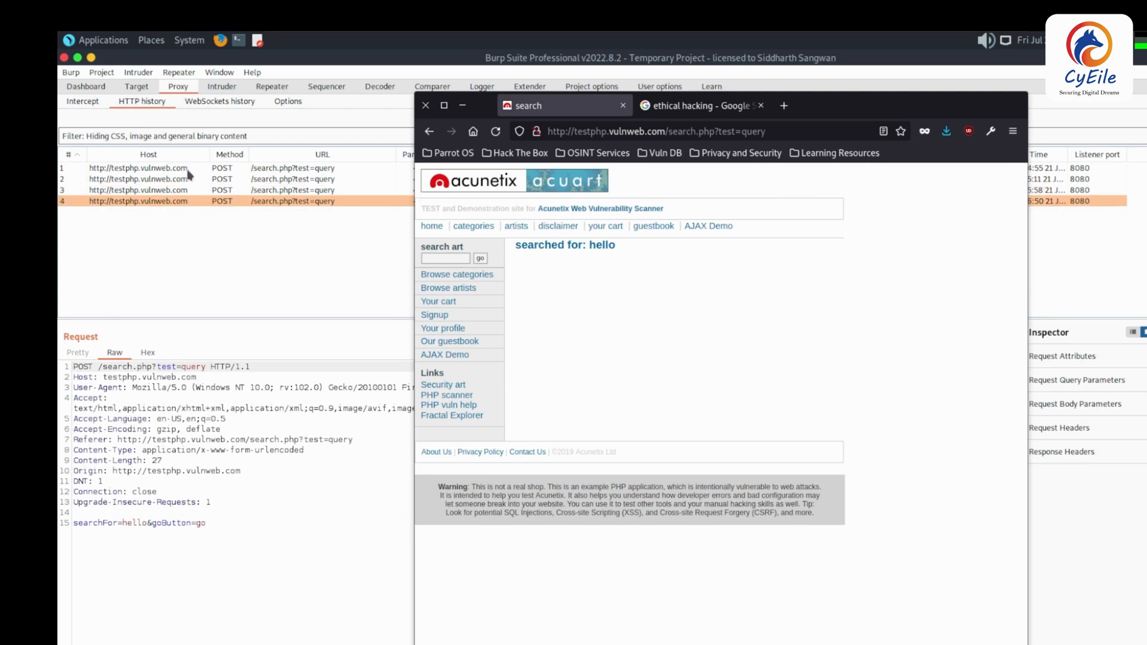
- Send the second search request in the HTTP history, with searchFor "ethical+hacking", to Intruder
left_click(190, 179)
right_click(209, 489)
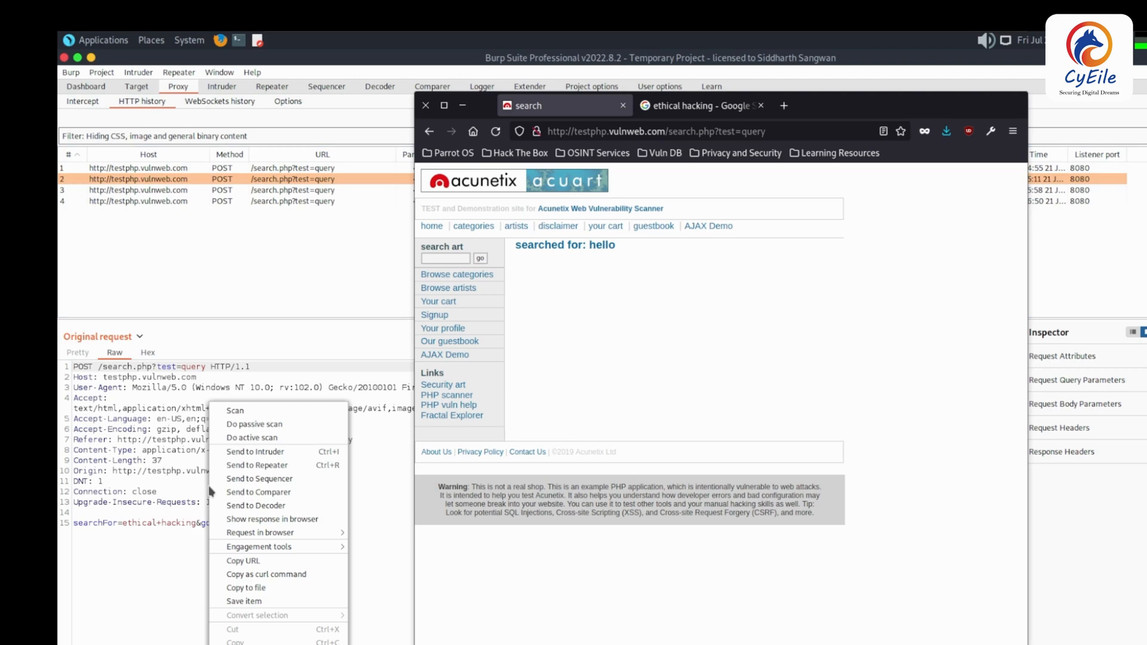
left_click(267, 451)
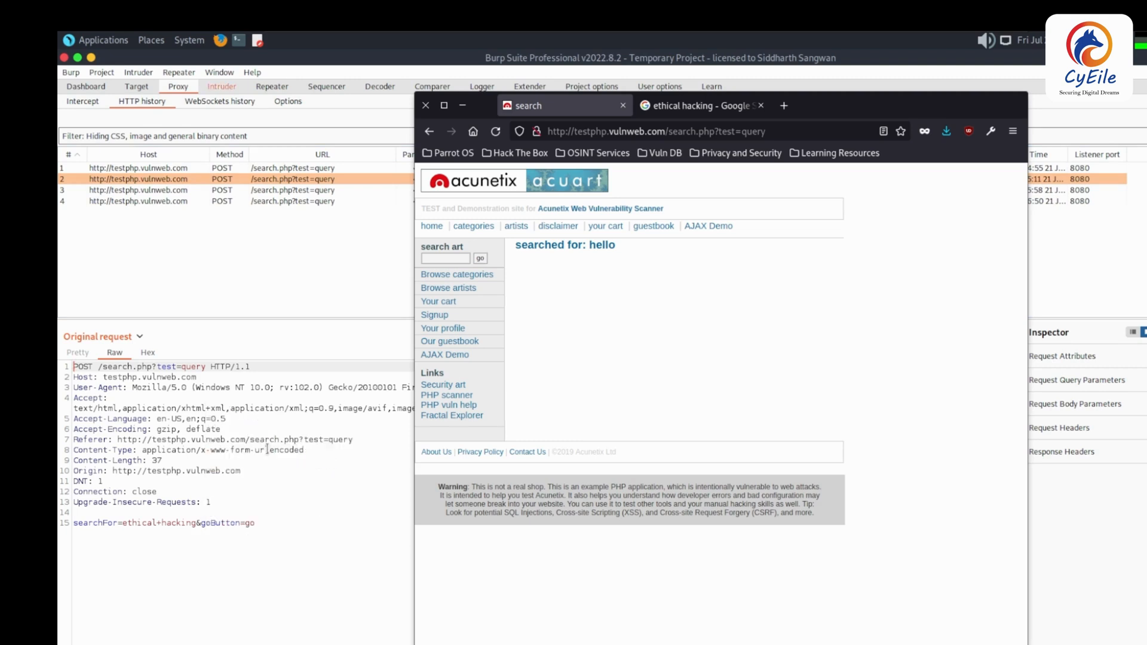
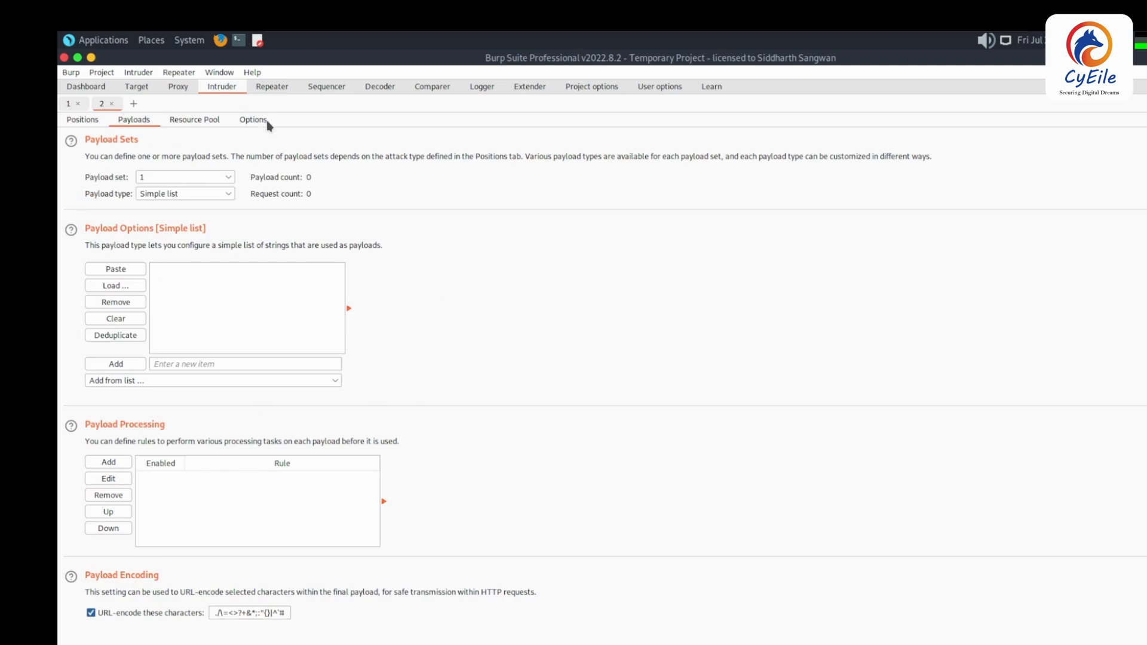
- Add the predefined "Fuzzing - XSS" list to the Intruder attack's simple list payloads
left_click(293, 382)
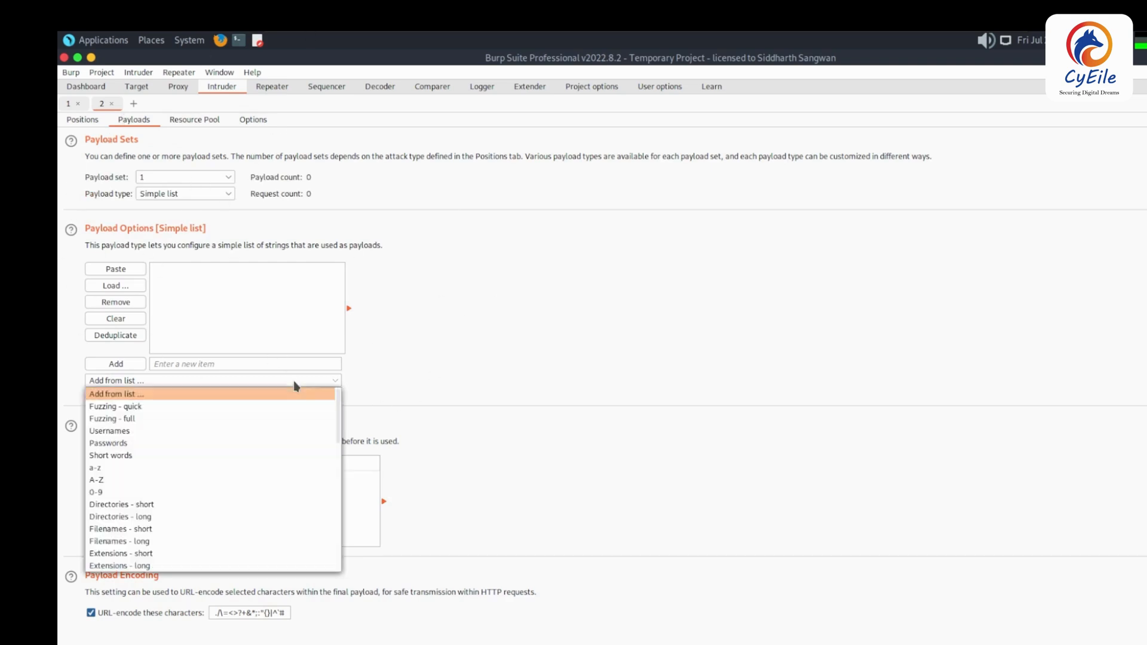
scroll(207, 457, "down", 1)
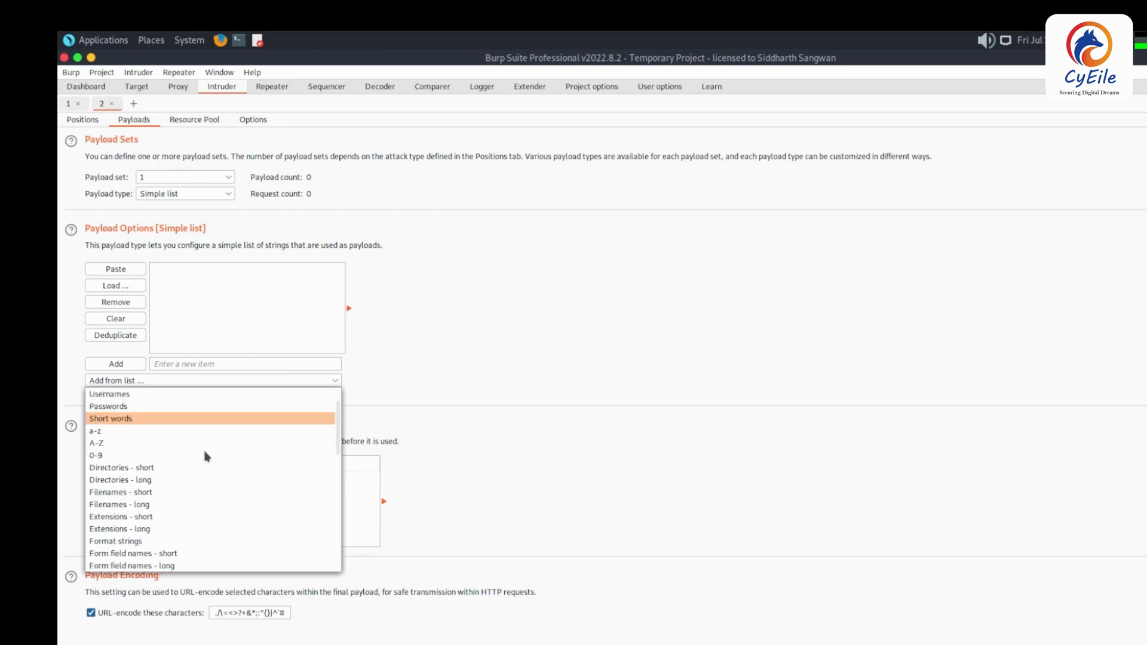
scroll(206, 457, "down", 5)
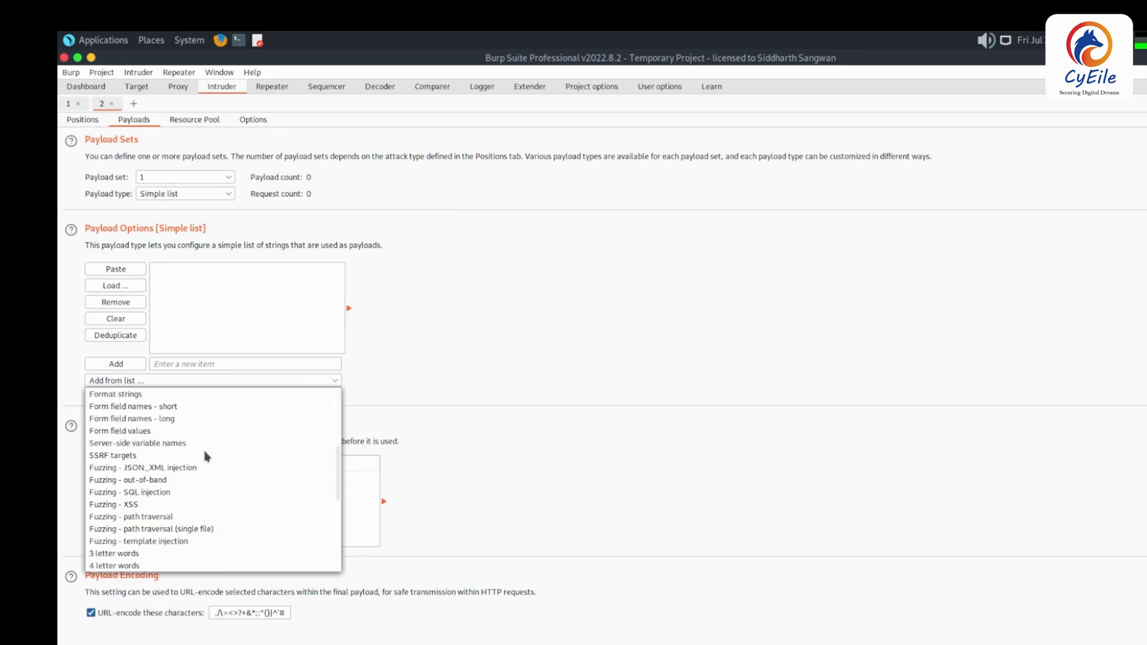
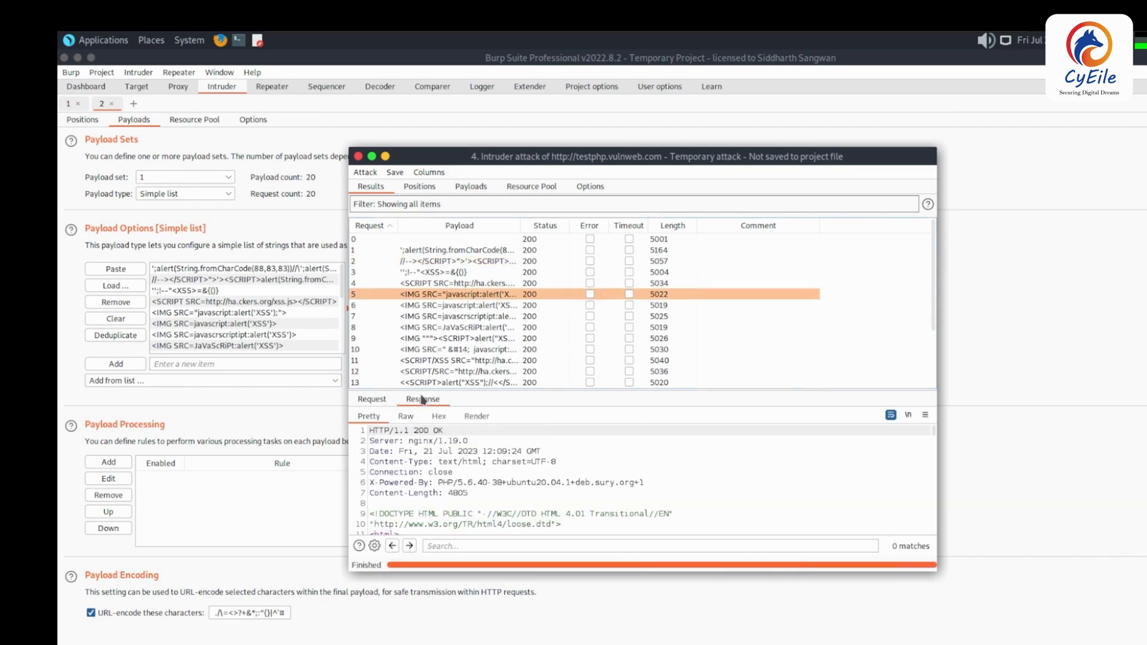
- View the rendered response of an XSS payload in the attack results, and close the attack without keeping it
left_click(476, 417)
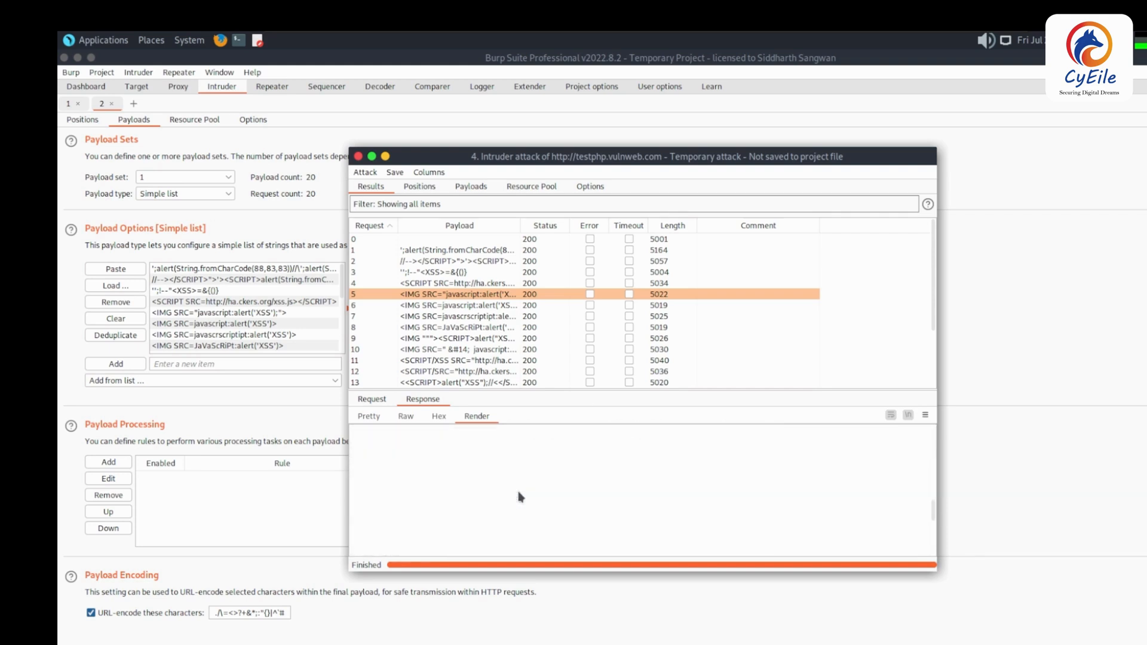
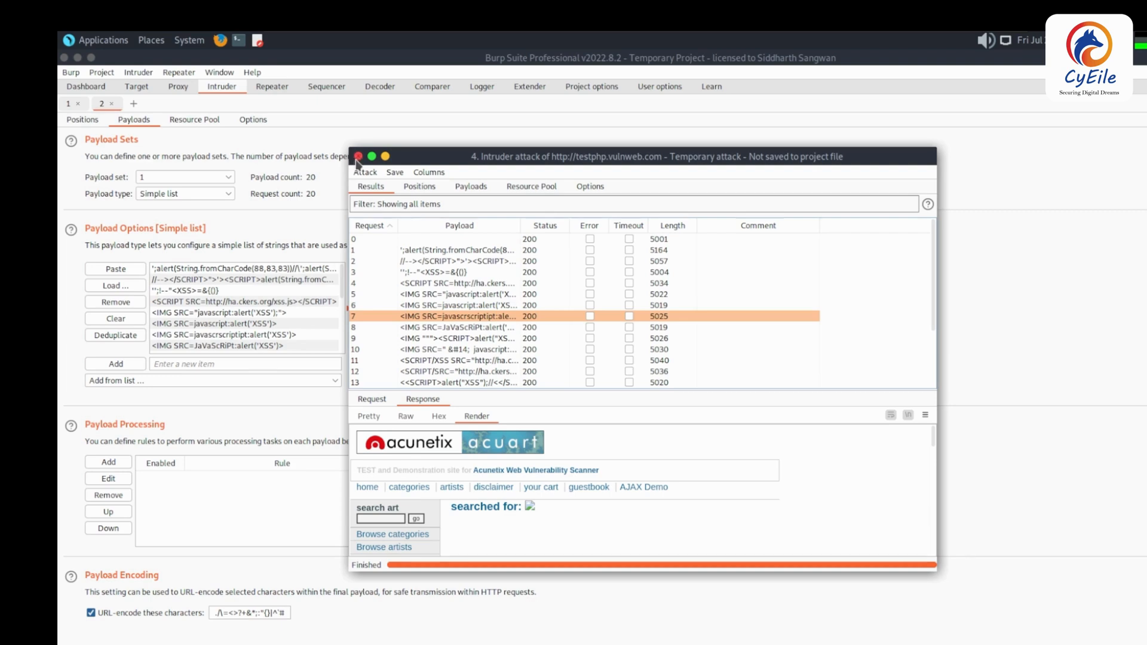
left_click(358, 157)
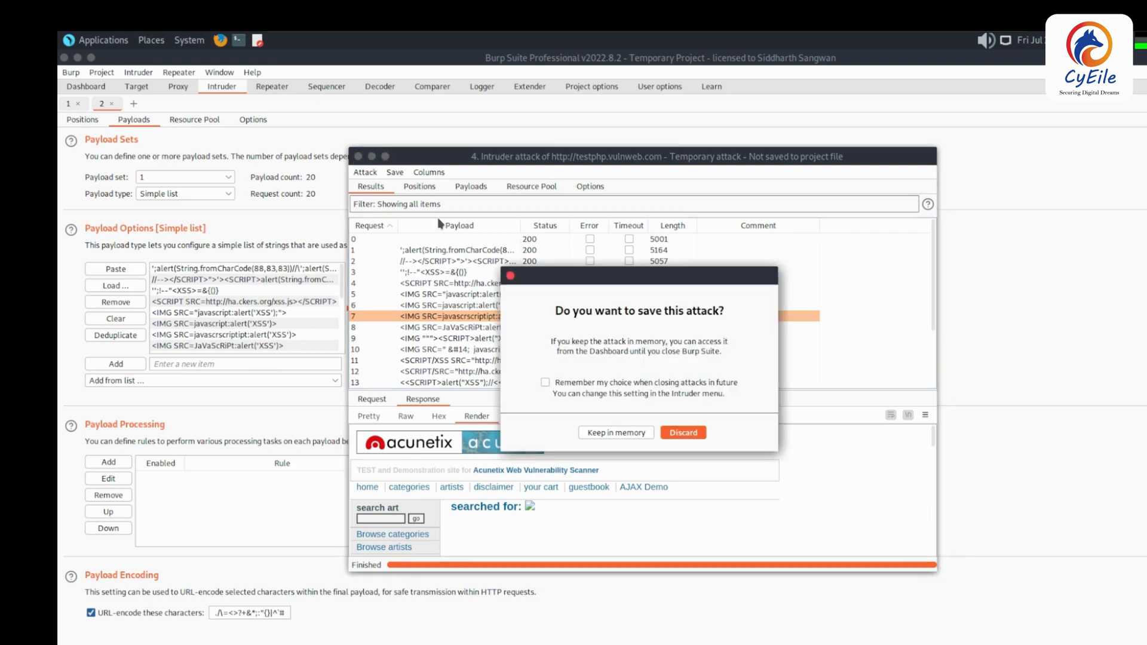
left_click(683, 433)
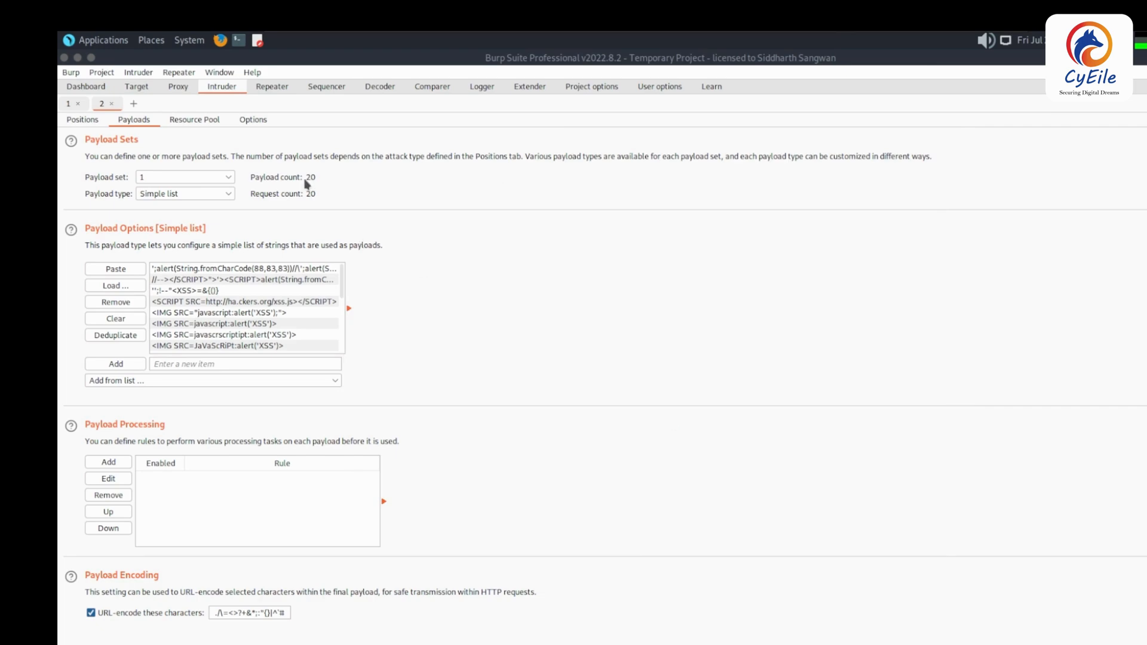
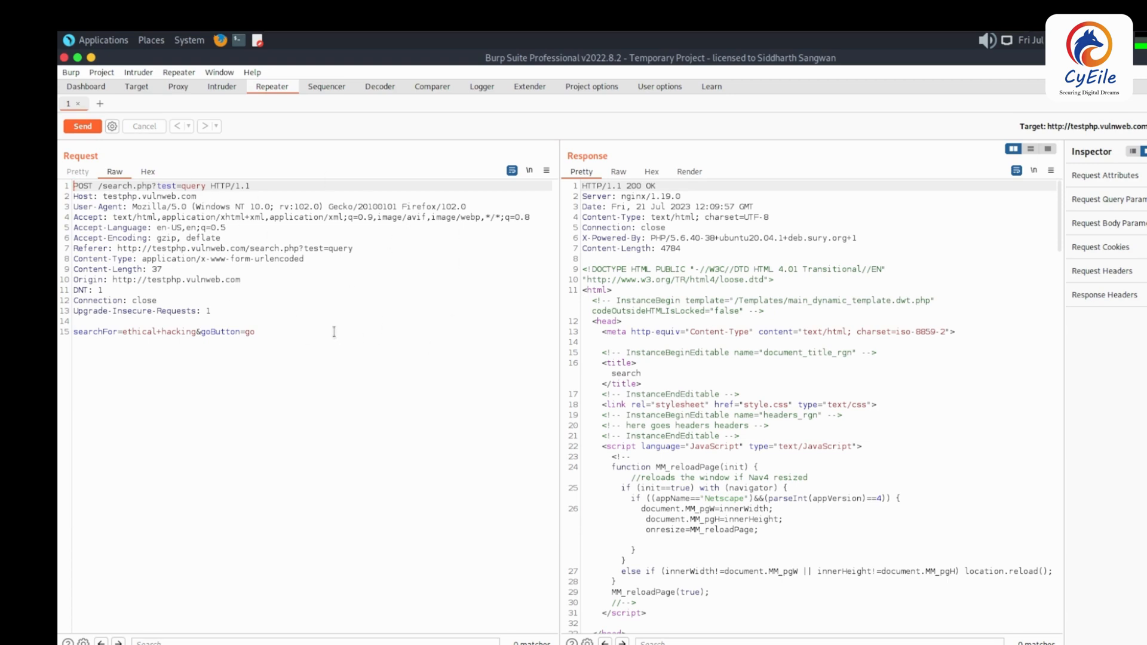
- Set the searchFor value to "hello" in the Repeater request, send it, and render the response
left_click(193, 333)
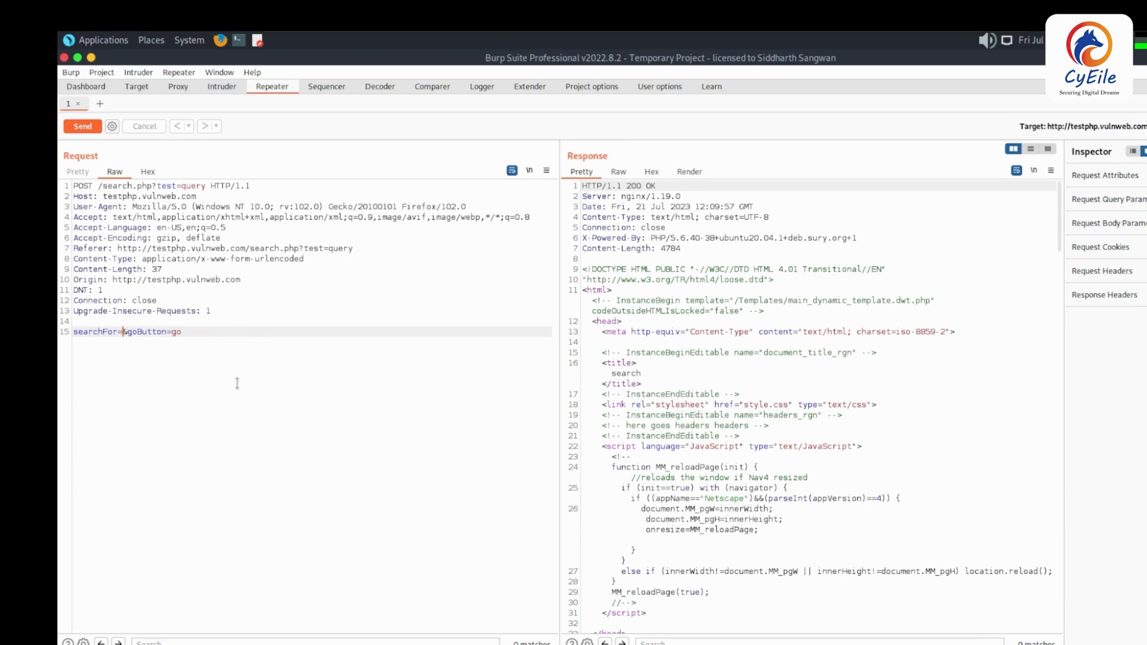
type("o")
left_click(95, 130)
left_click(699, 173)
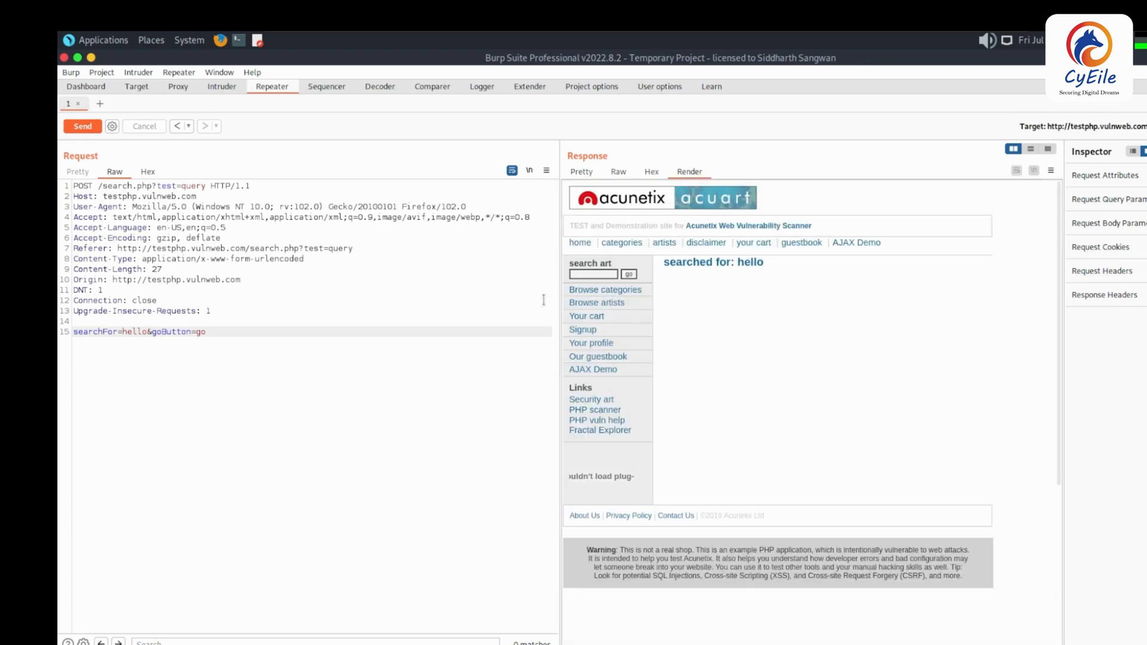
key("BackSpace")
key("BackSpace")
key("BackSpace")
key("BackSpace")
key("BackSpace")
type("sdfjksdf")
key("ctrl+z")
key("ctrl+z")
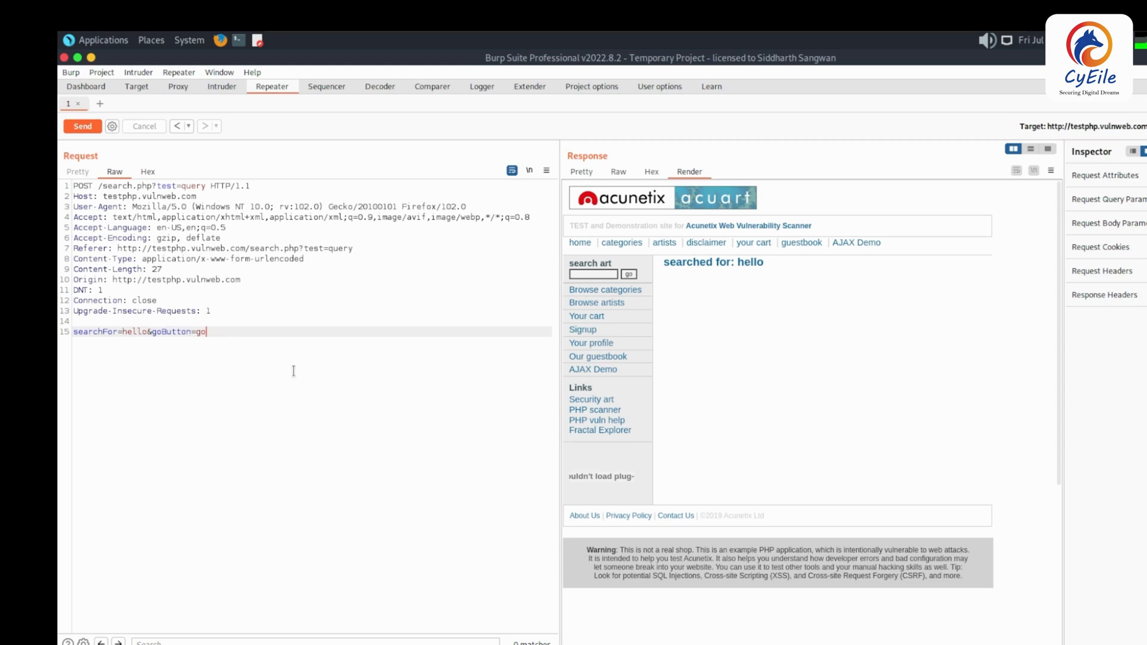
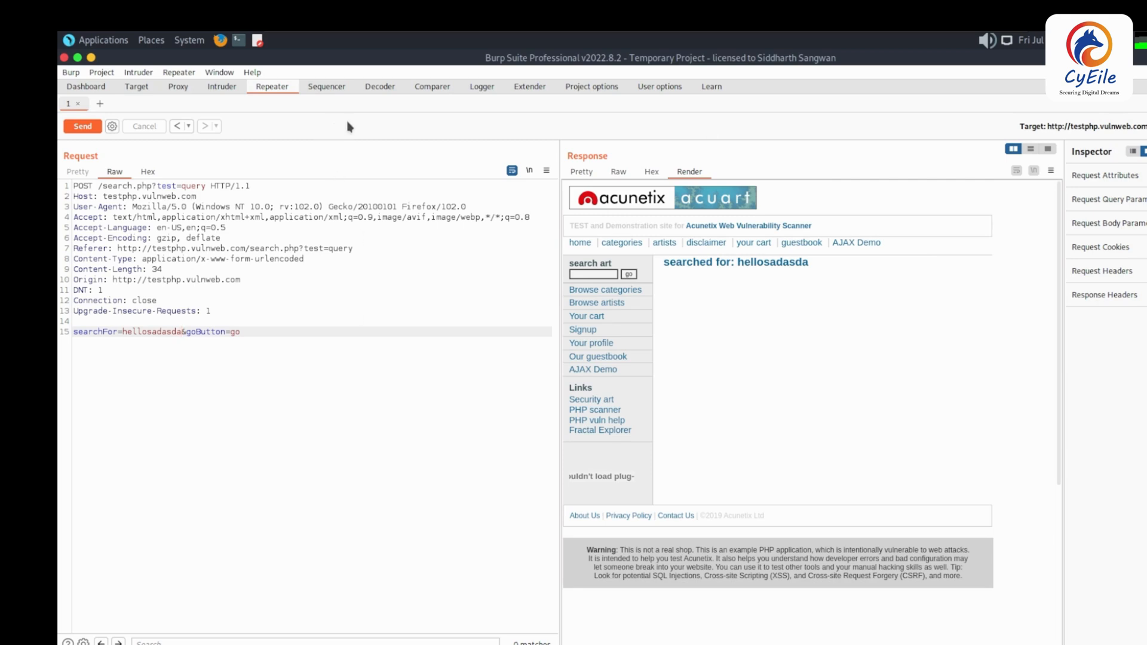
- Look at the Decoder with its decoding options, and open the Comparer
left_click(377, 88)
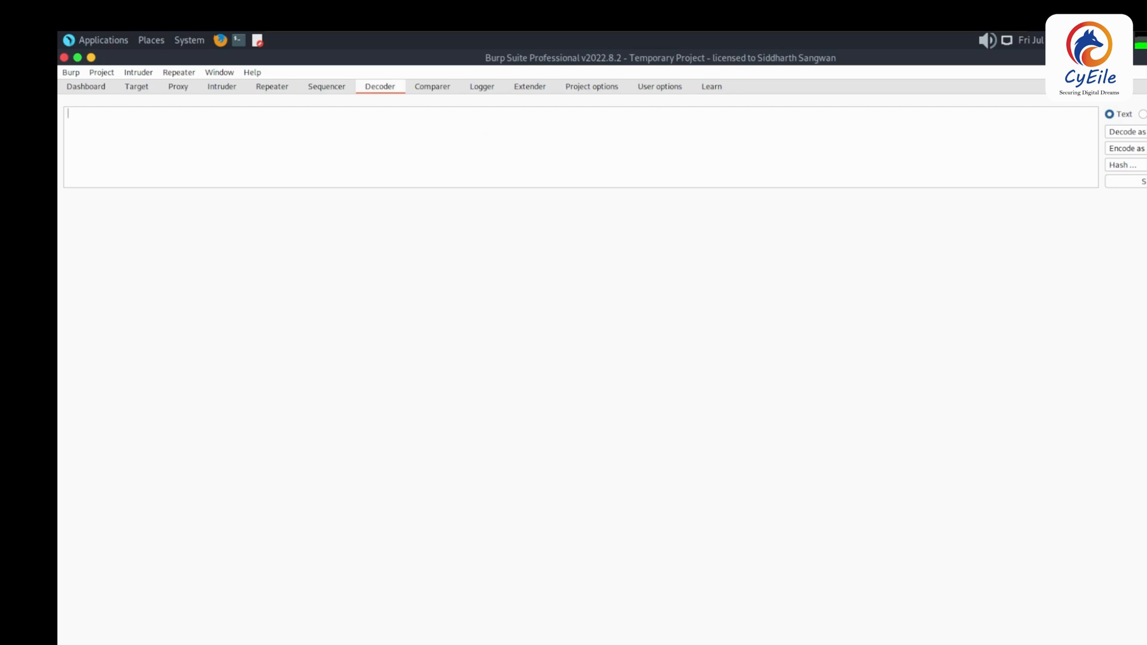
left_click(1139, 132)
left_click(1040, 186)
left_click(444, 90)
- Send the original "ethical+hacking" search request from the proxy's HTTP history to Comparer
left_click(172, 89)
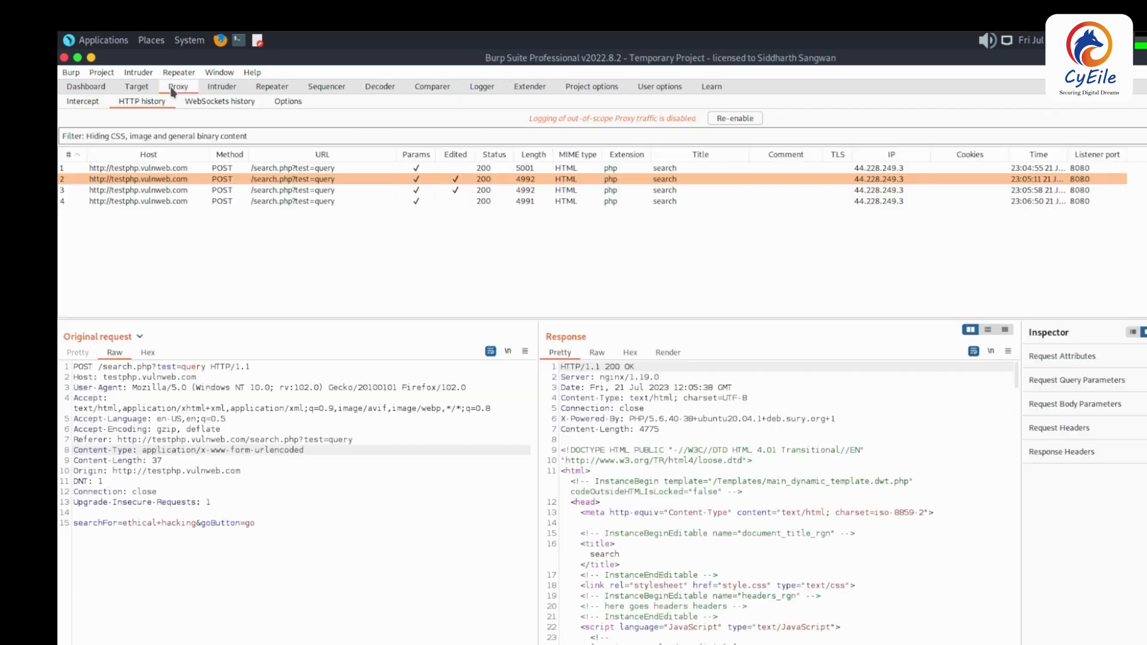
right_click(217, 440)
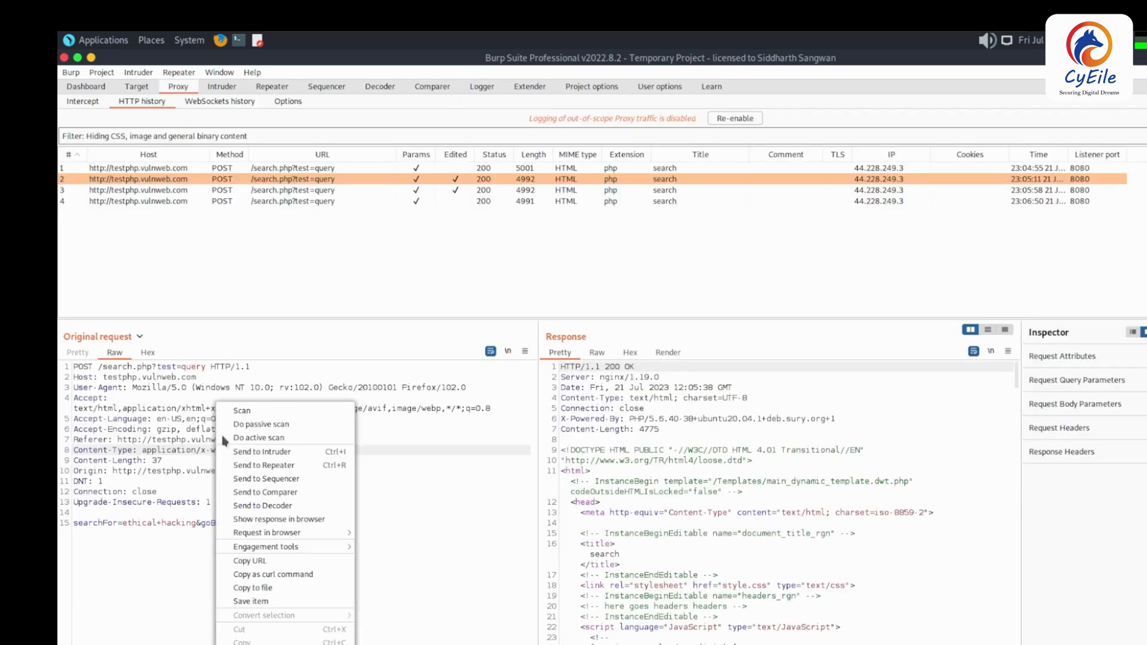
left_click(265, 494)
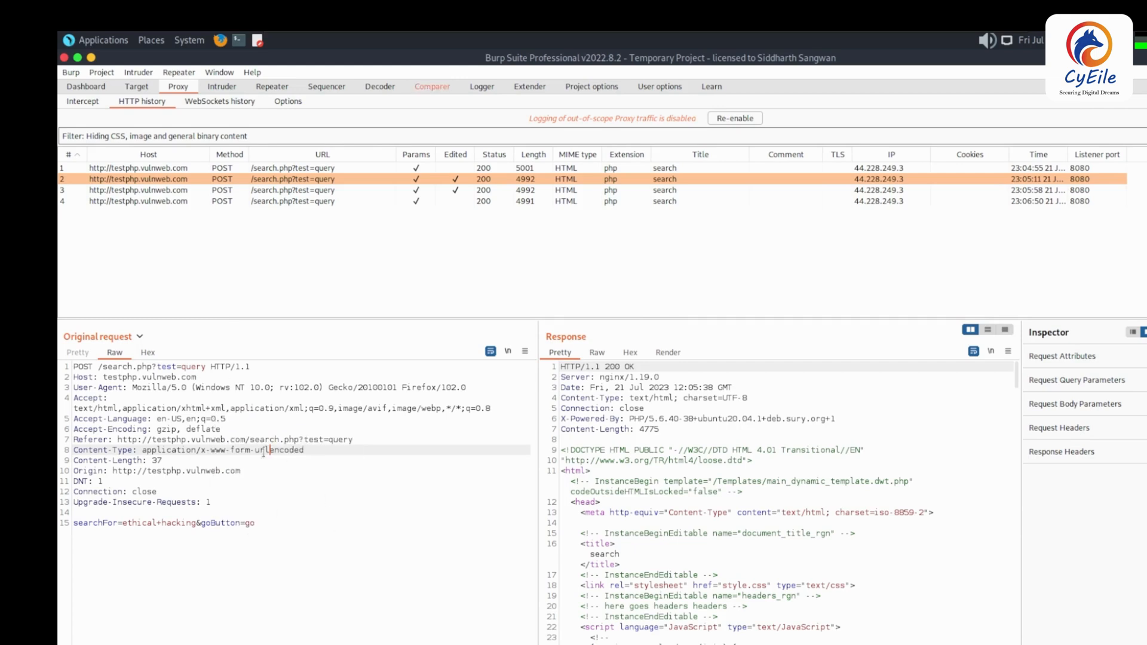
left_click(197, 522)
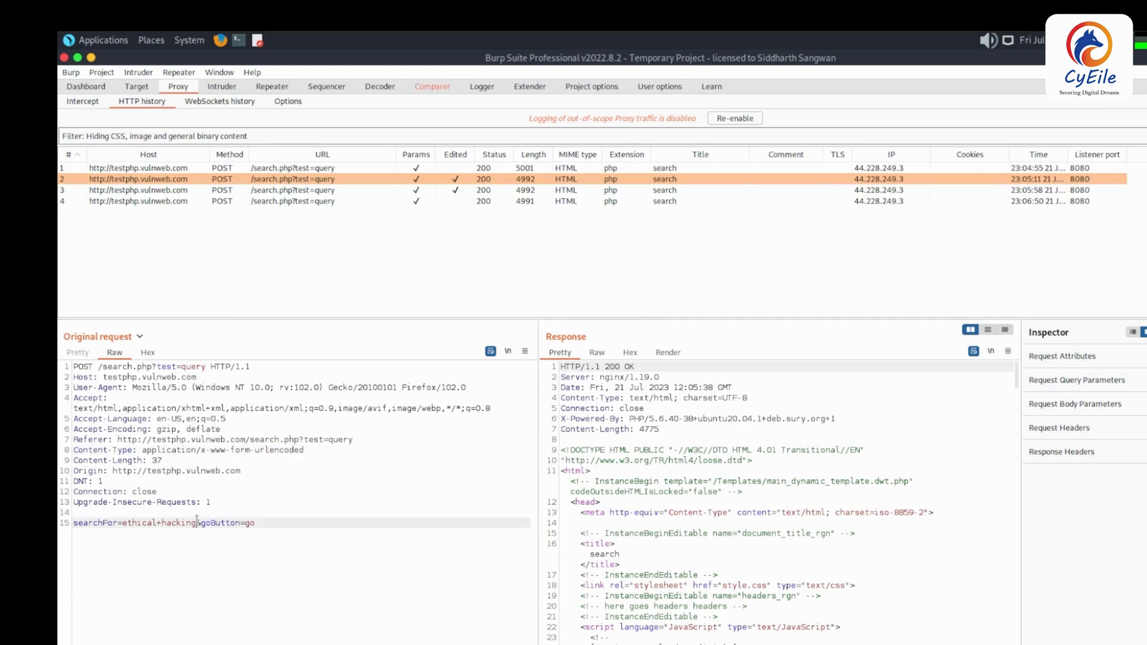
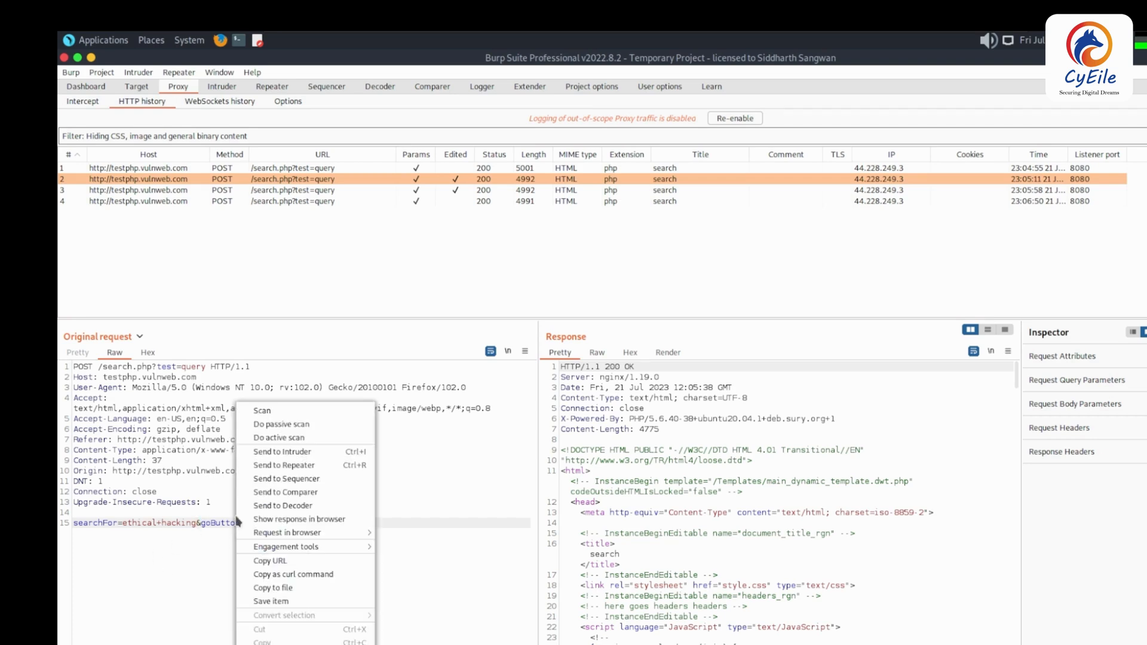
- Run a word comparison in Comparer between the "ethical+hacking" and "sfasfafdadfasda" search requests, and close the comparison window
left_click(291, 466)
left_click(270, 85)
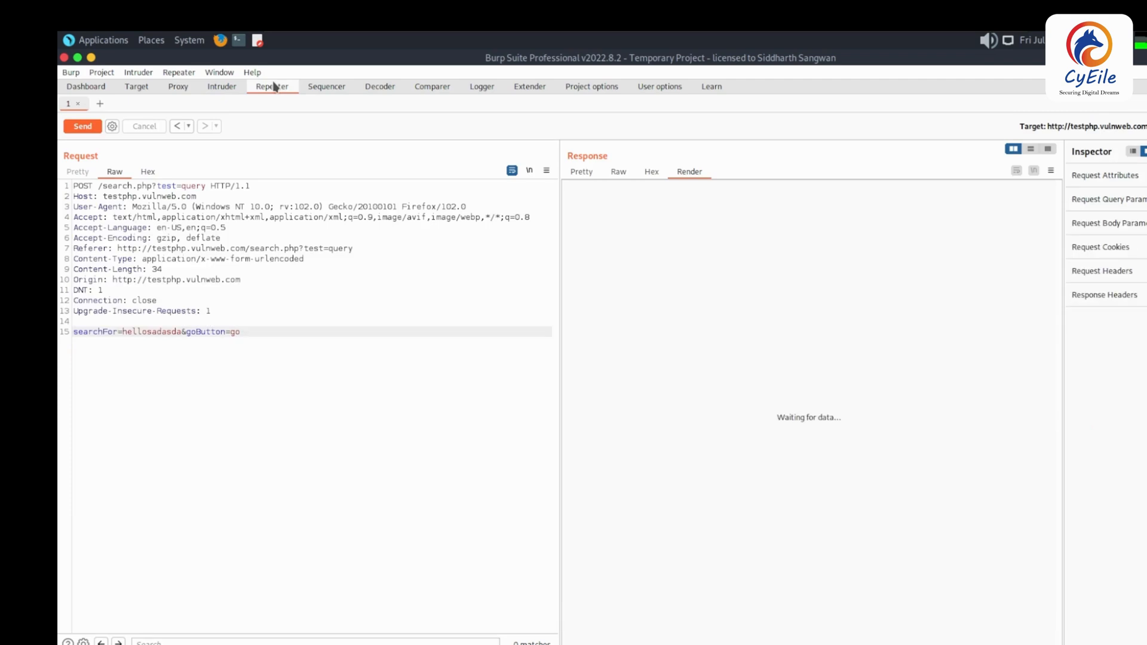
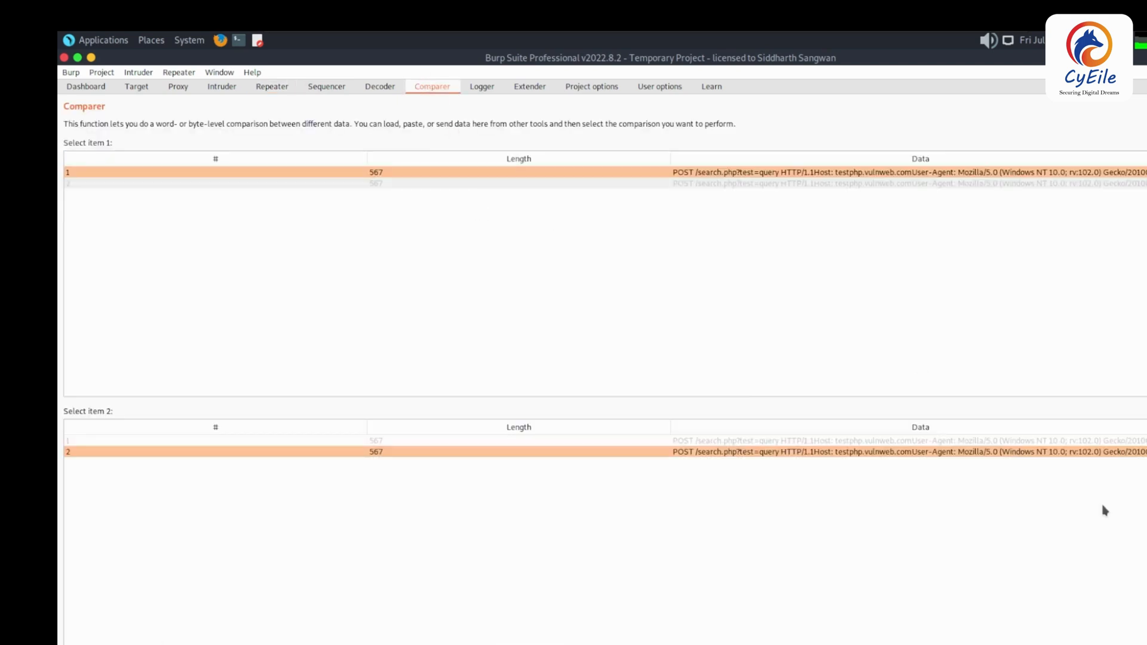
left_click(1146, 644)
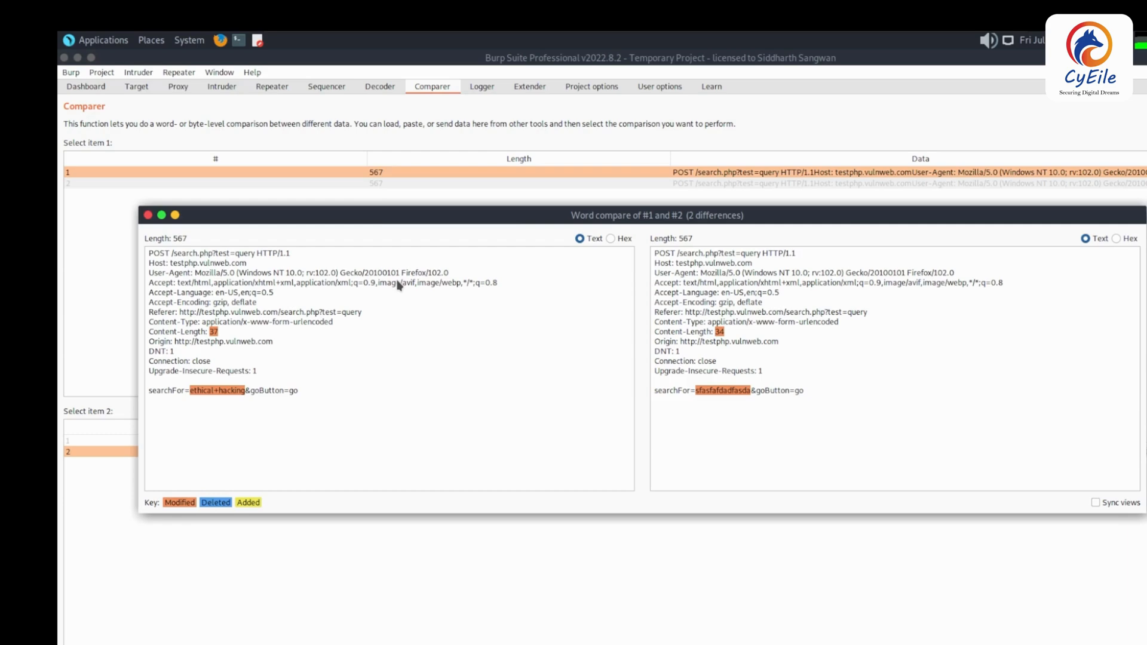
left_click(147, 215)
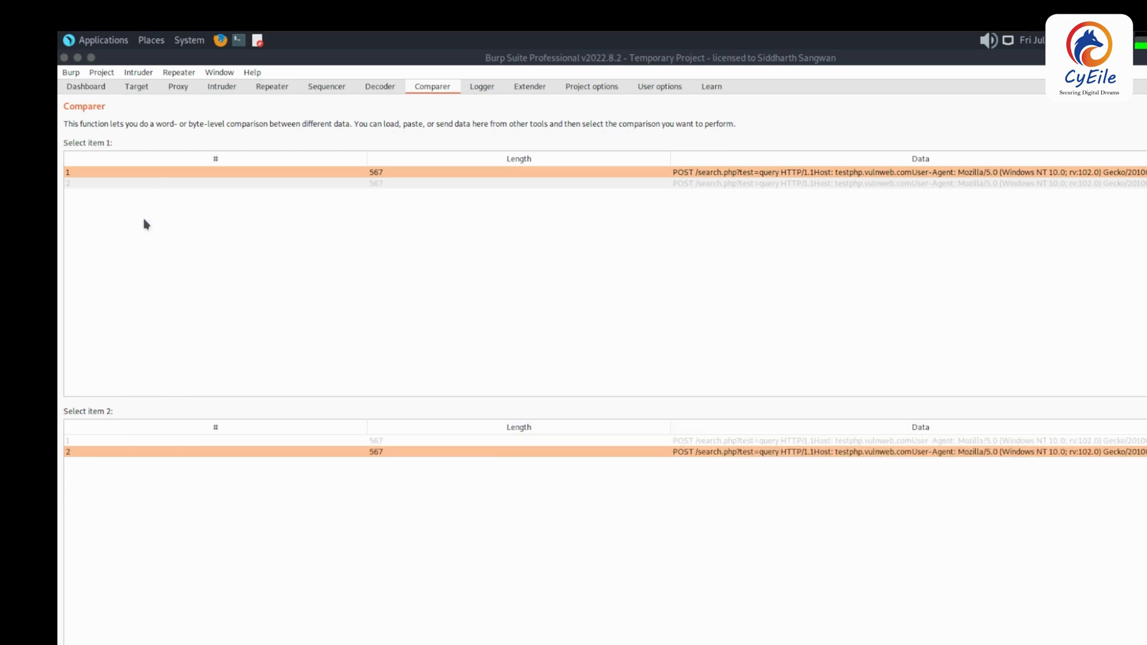
- Look through the logged traffic in Logger, viewing the /images/logo.gif, /robots.txt and /index.php requests with their responses
left_click(481, 90)
left_click(358, 188)
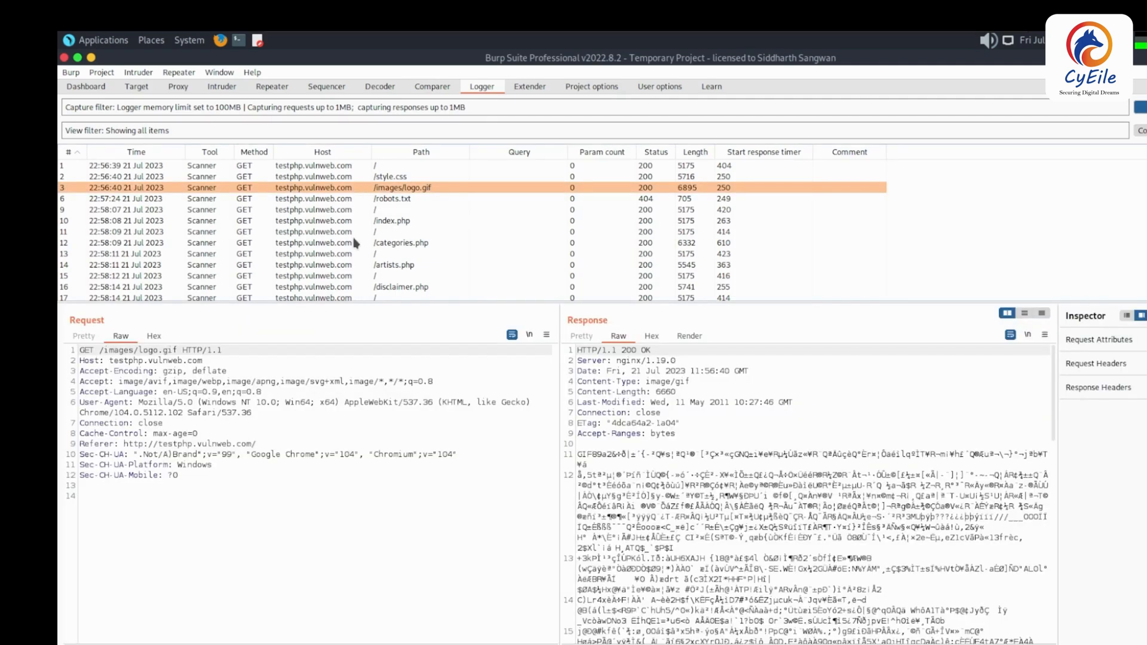
left_click(372, 199)
left_click(384, 222)
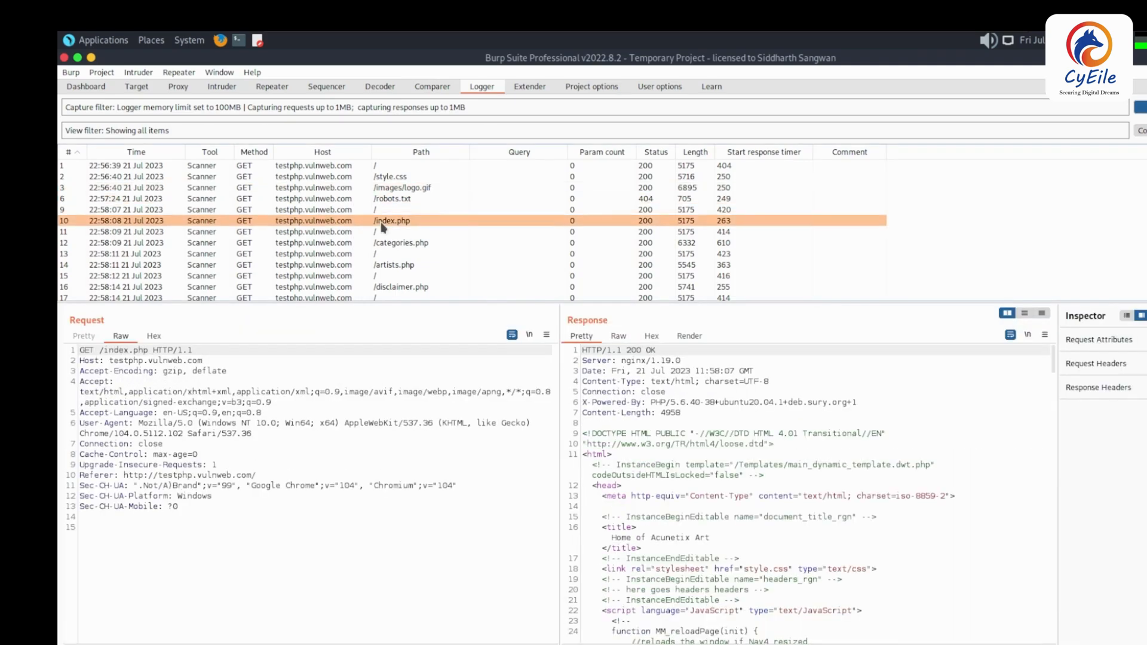
scroll(406, 252, "down", 5)
scroll(407, 252, "down", 20)
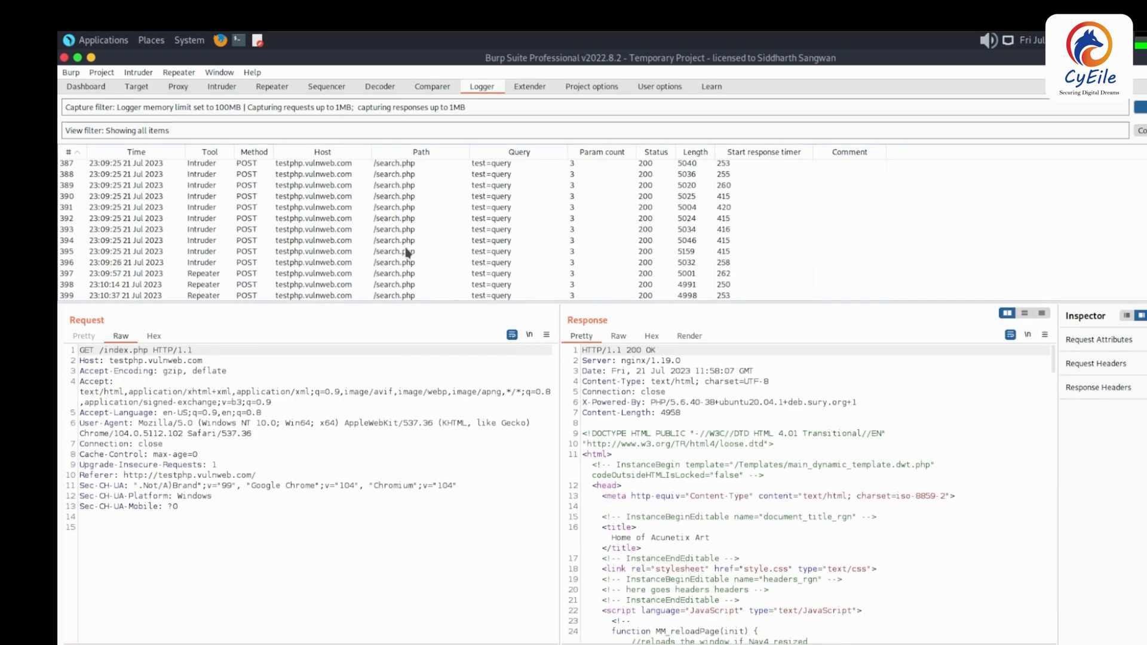
scroll(407, 252, "up", 20)
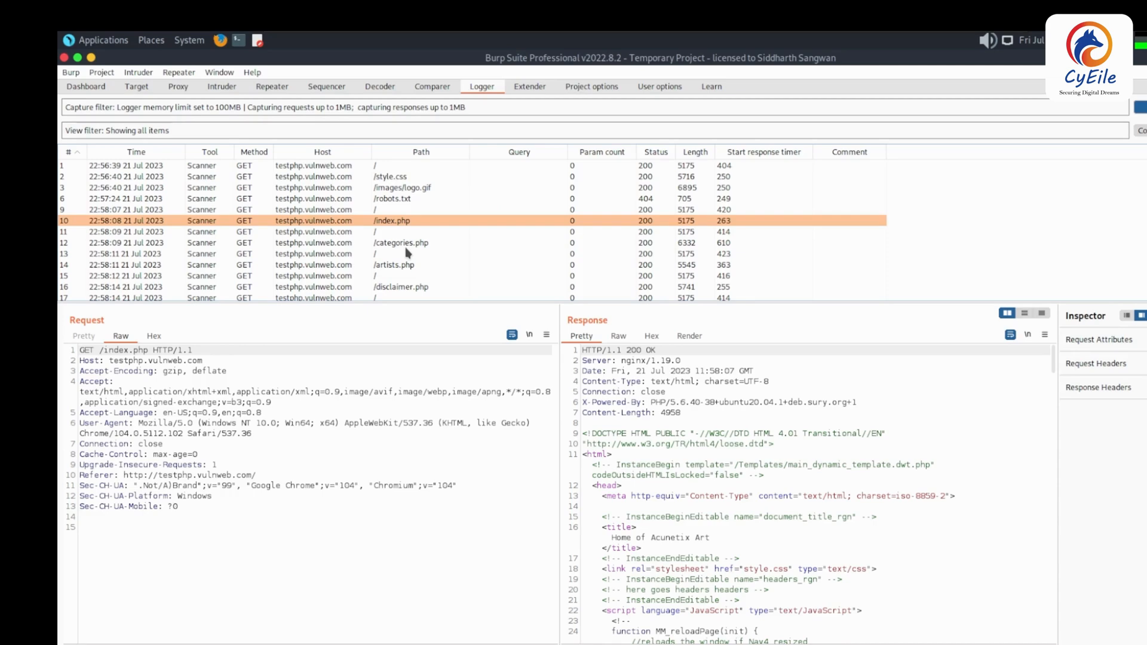
- In the Target site map, view the Flash cross-domain policy advisory and the POST request for /AJAX/showxml.php
left_click(137, 86)
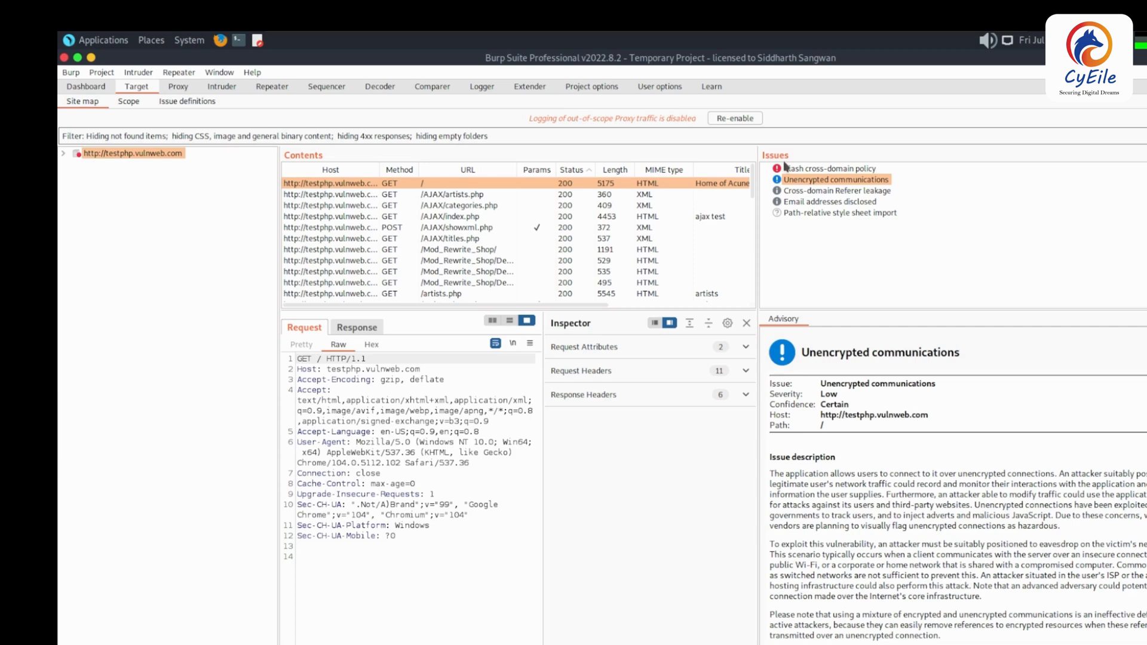
left_click(811, 170)
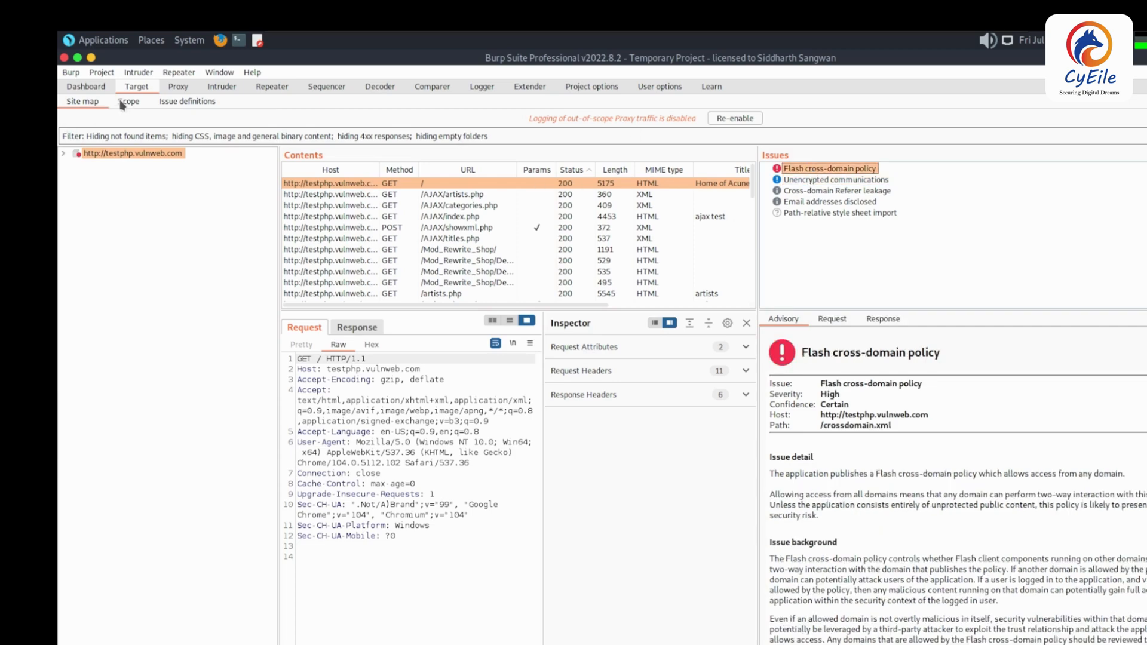
scroll(416, 212, "down", 2)
scroll(416, 212, "up", 2)
left_click(459, 227)
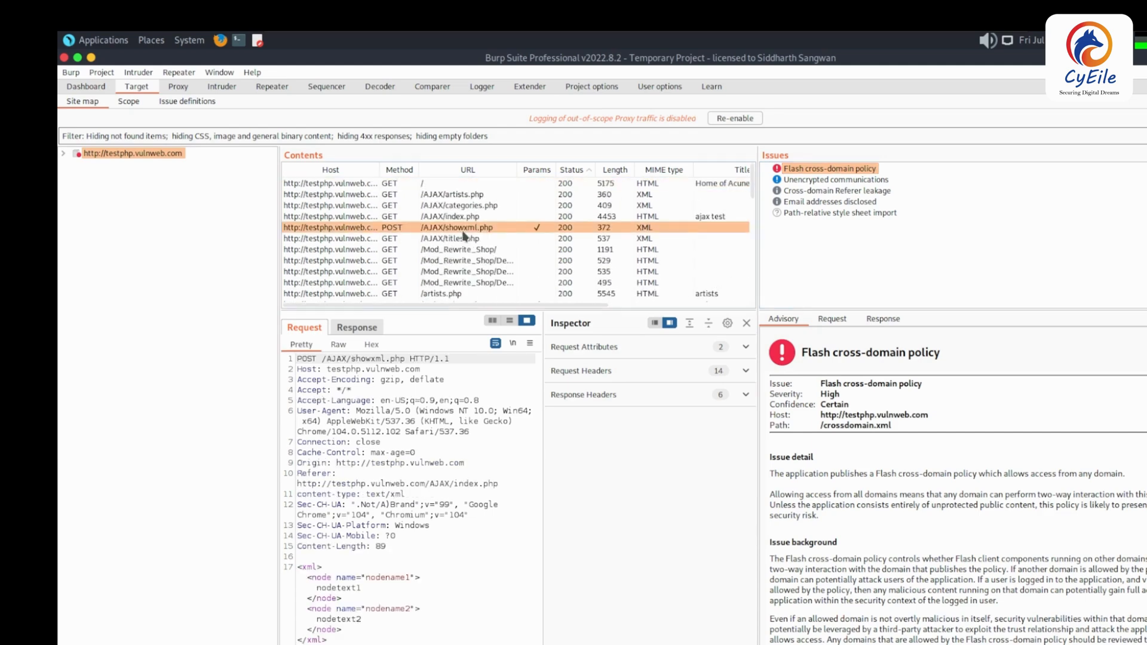
- Send the site map's /hpp/?pp=12 request to Repeater, submit it with pp set to 12', and render the response
scroll(538, 275, "down", 2)
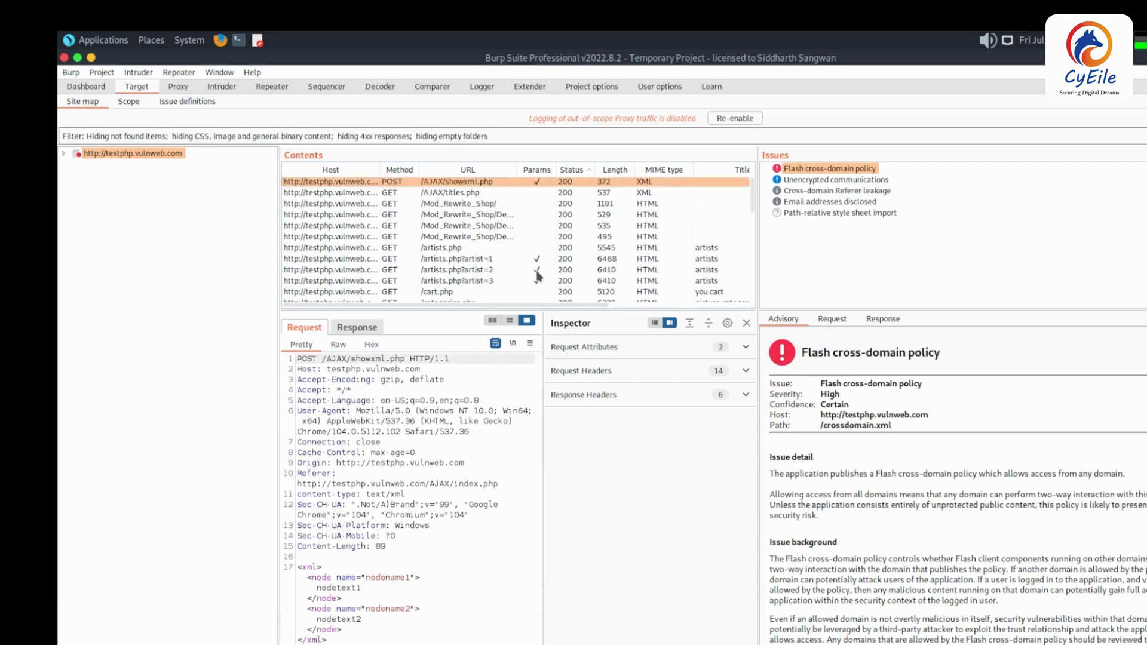
scroll(538, 275, "down", 5)
left_click(536, 222)
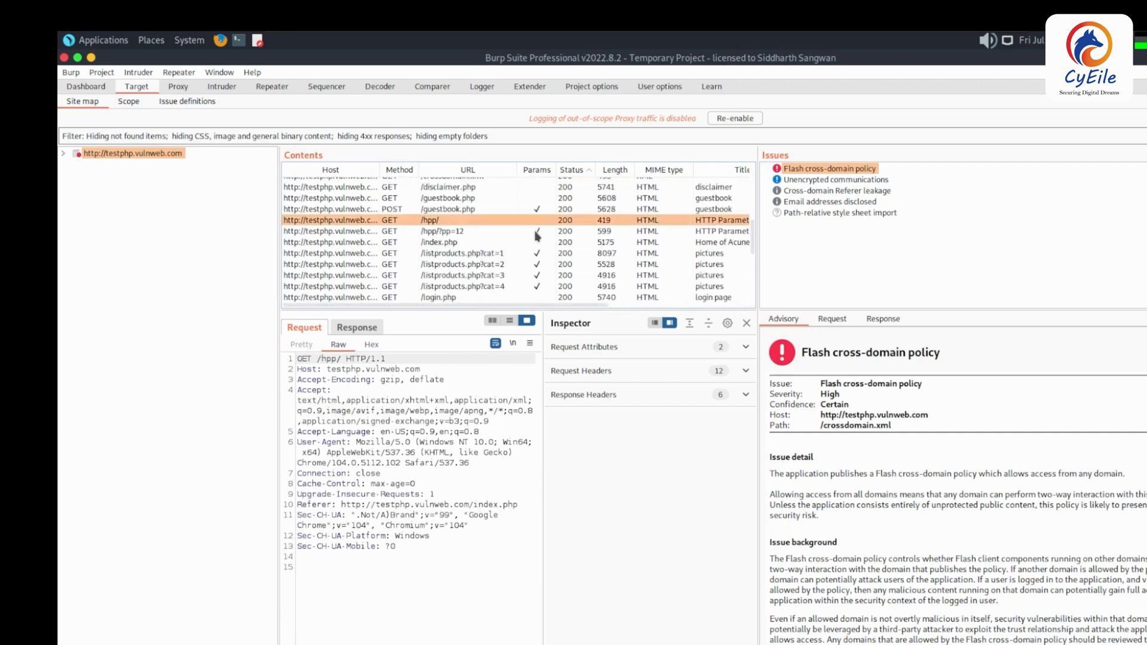
left_click(536, 236)
right_click(536, 237)
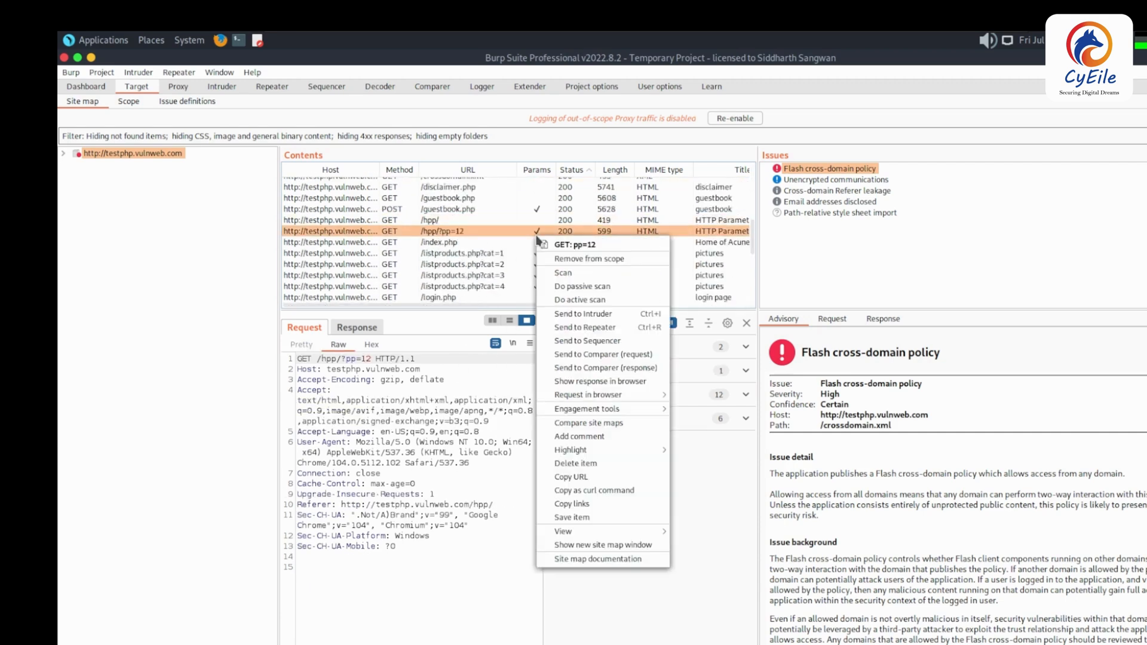
left_click(612, 329)
left_click(261, 90)
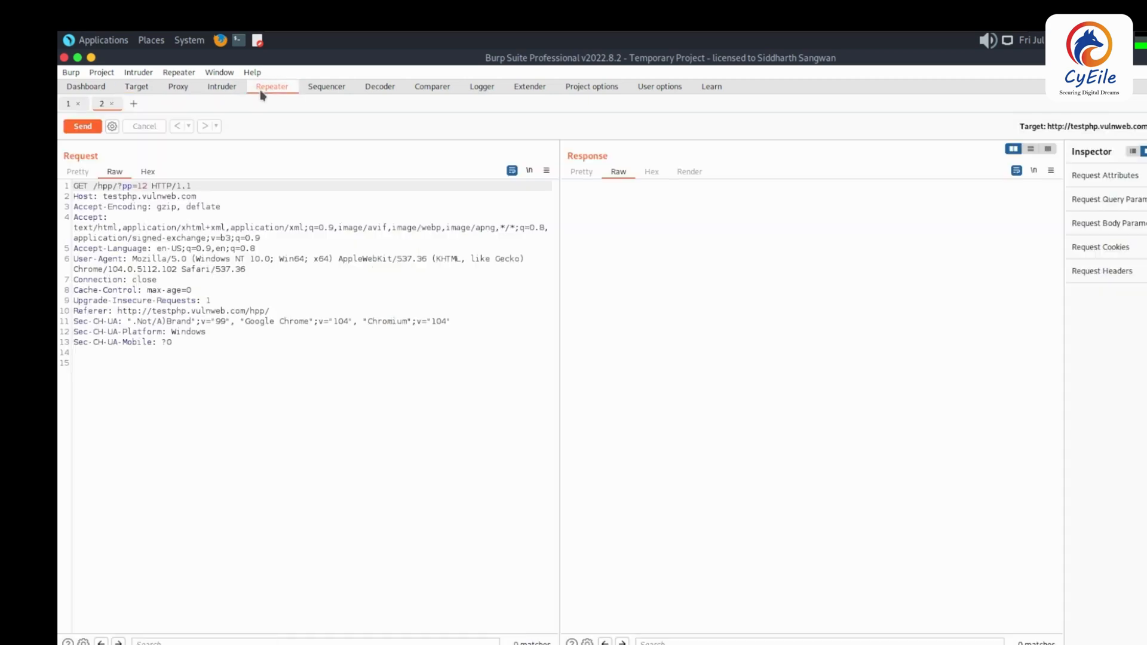
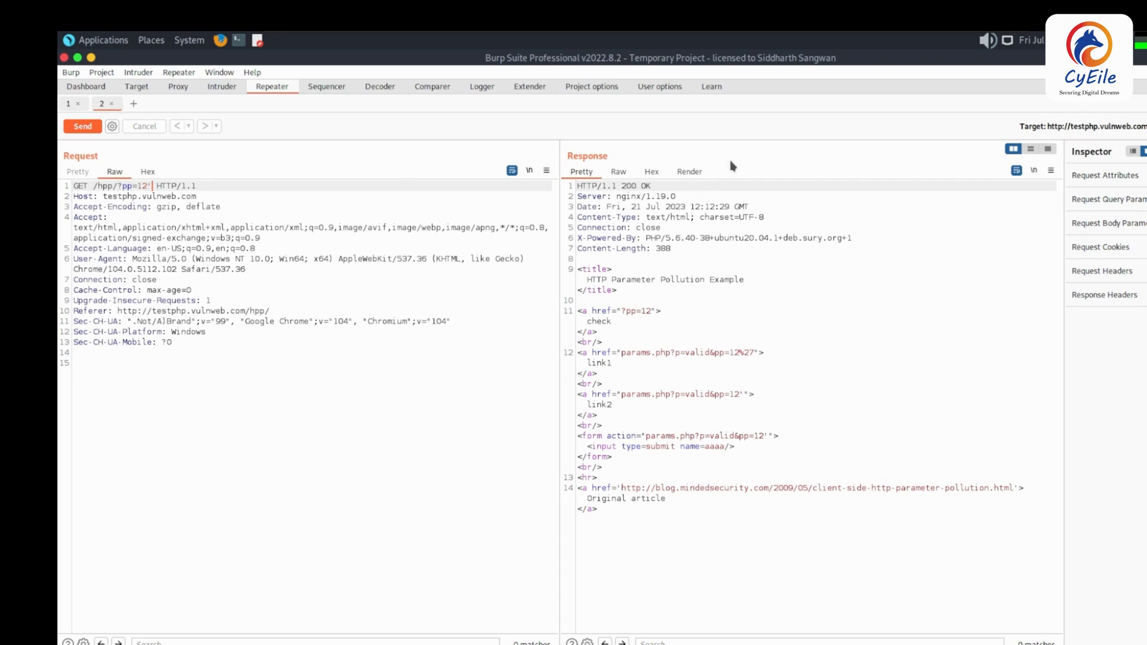
left_click(688, 172)
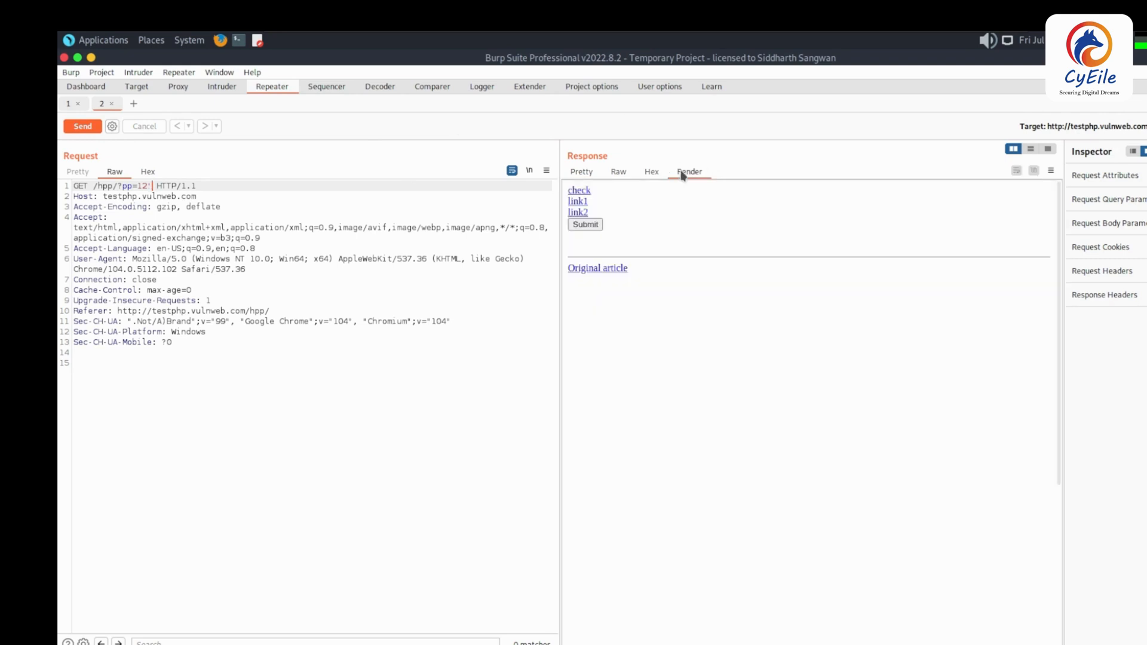